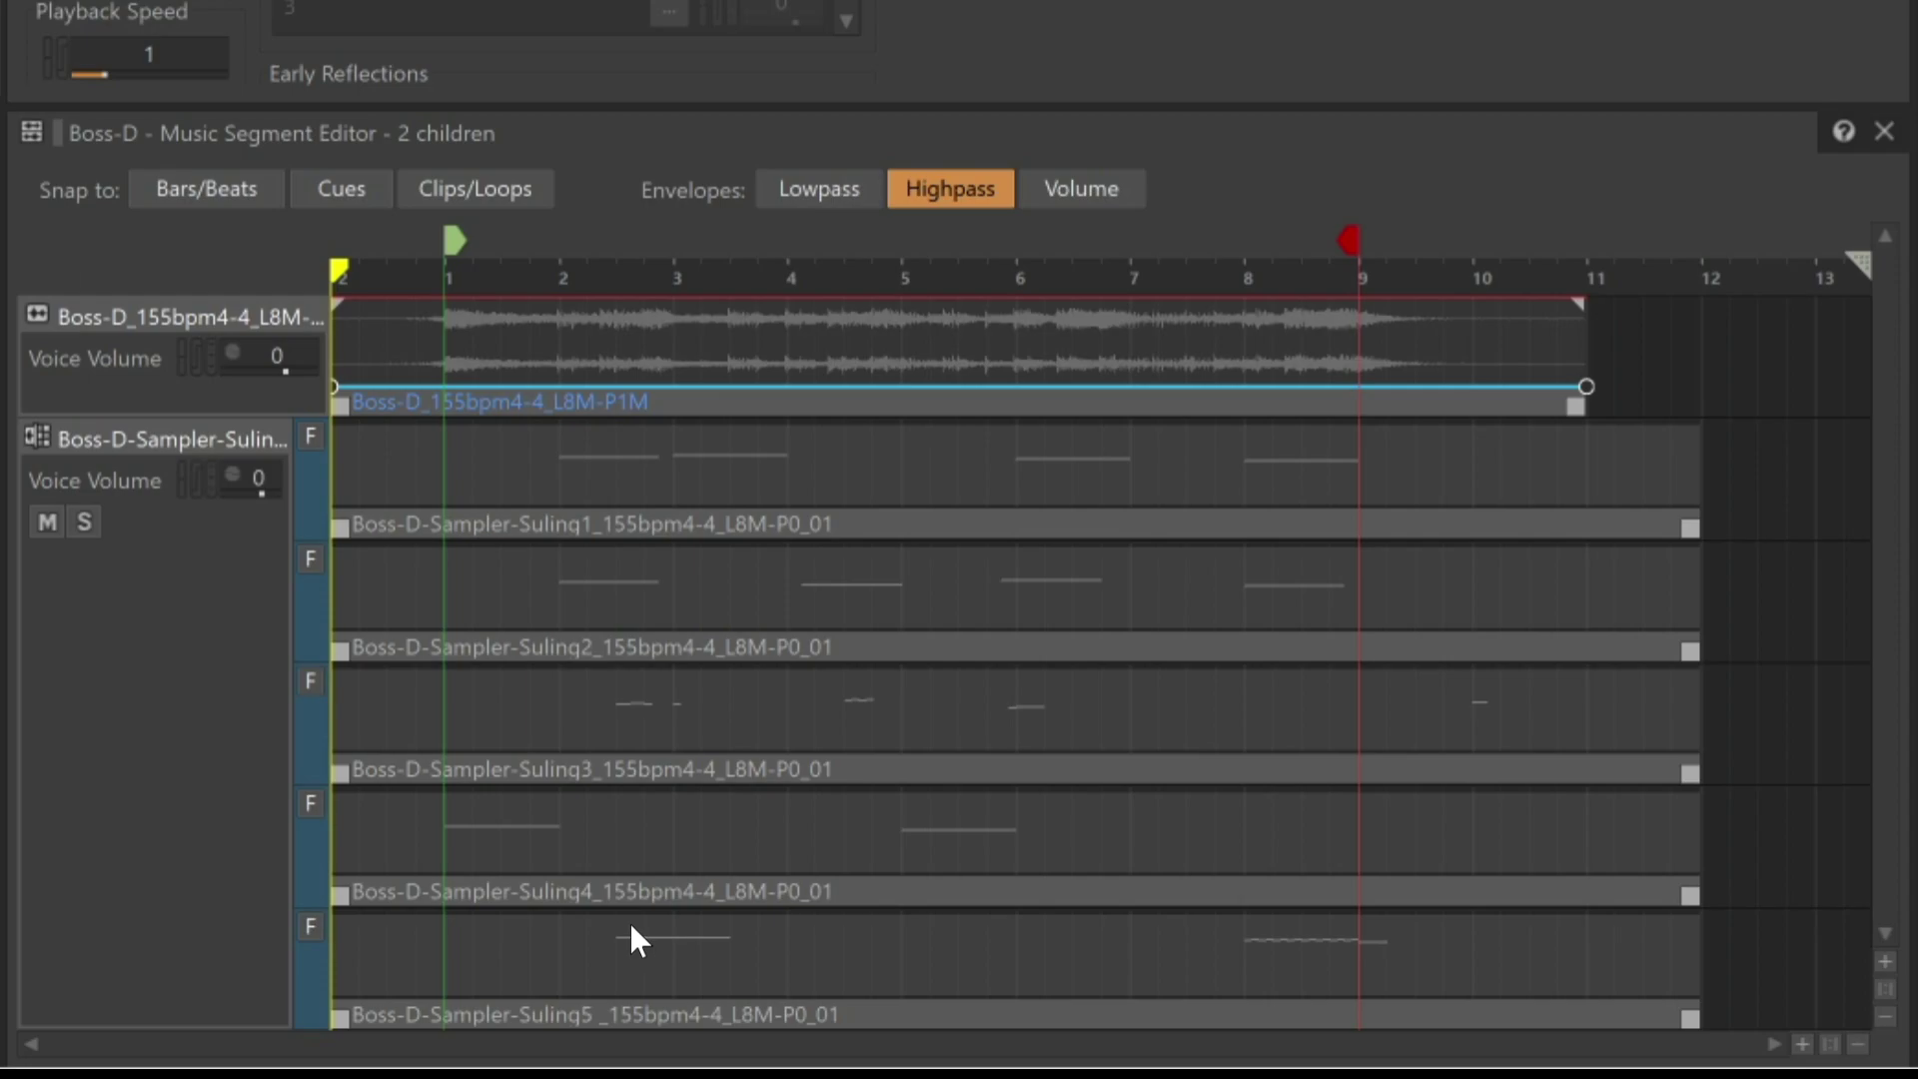
Step: Select the Suling5 sampler lane and play and stop the Boss-D segment twice
key(space)
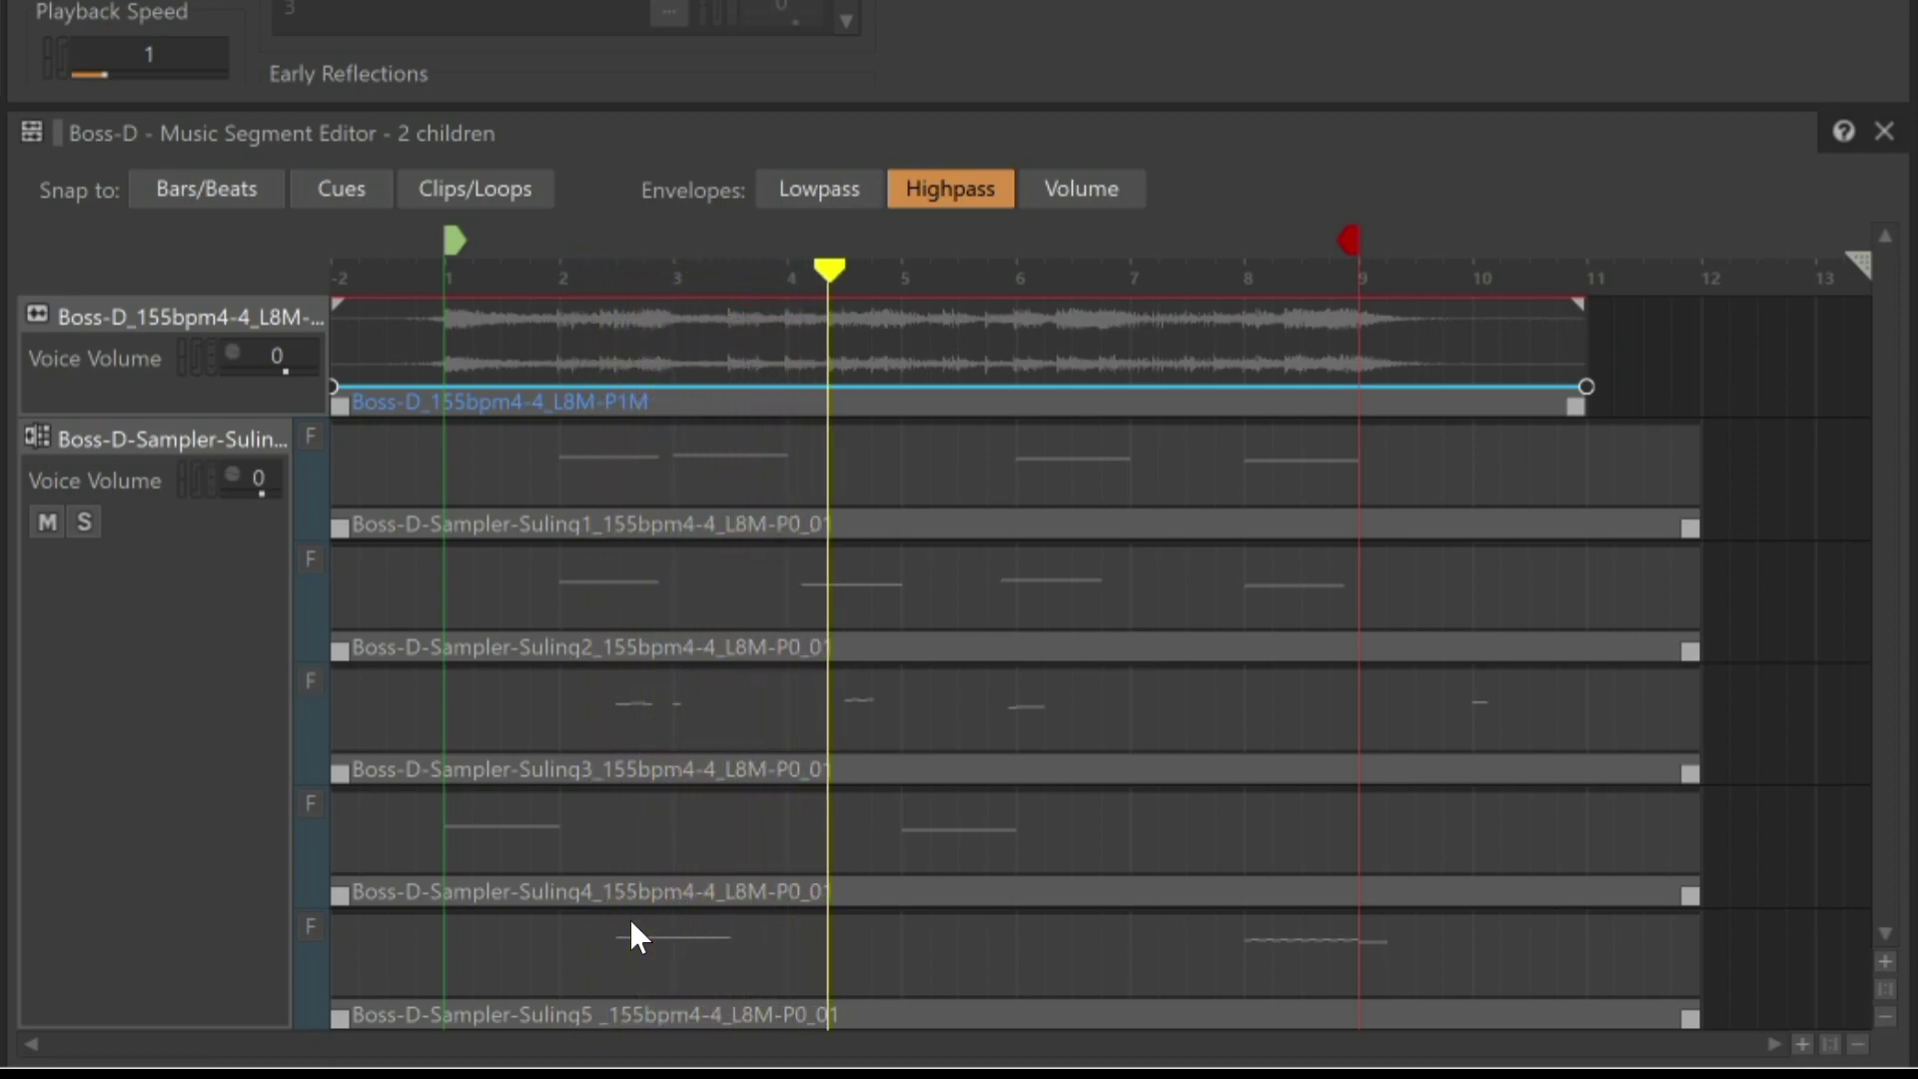
click(624, 932)
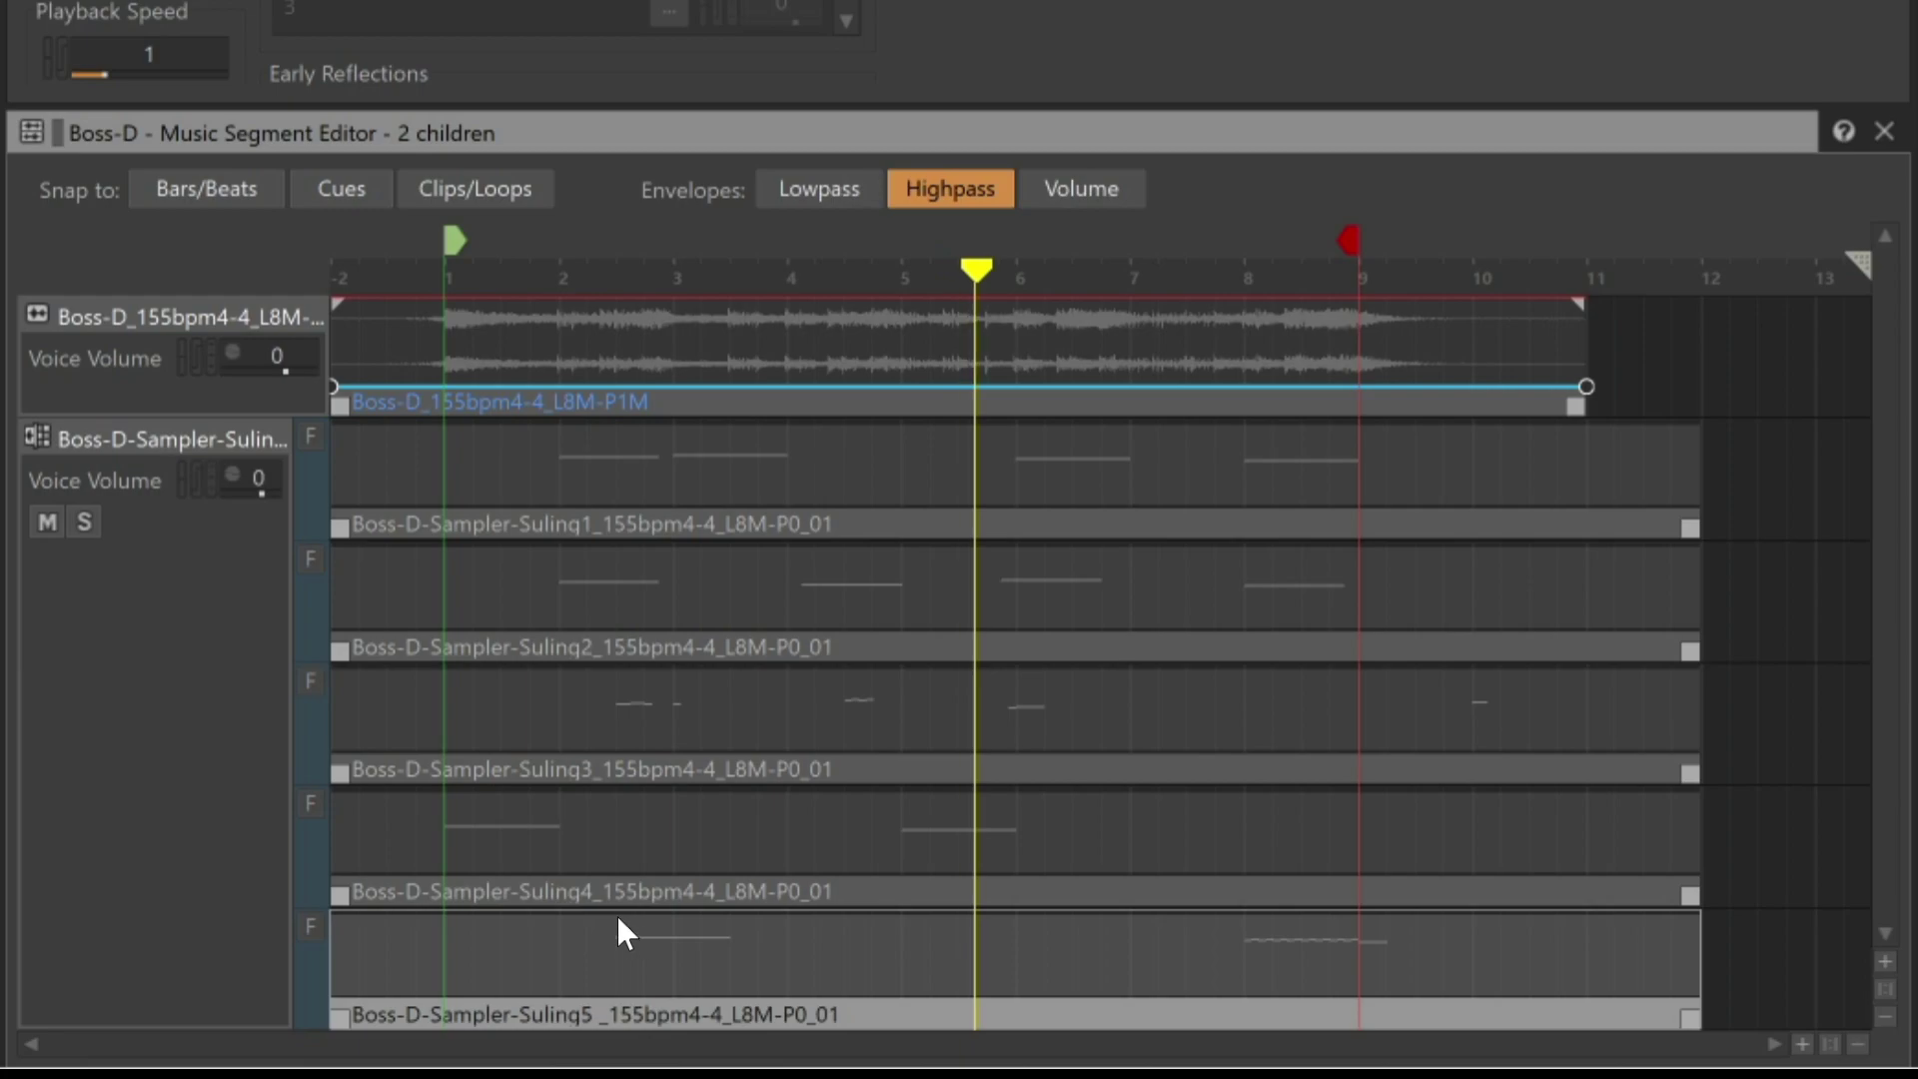
key(space)
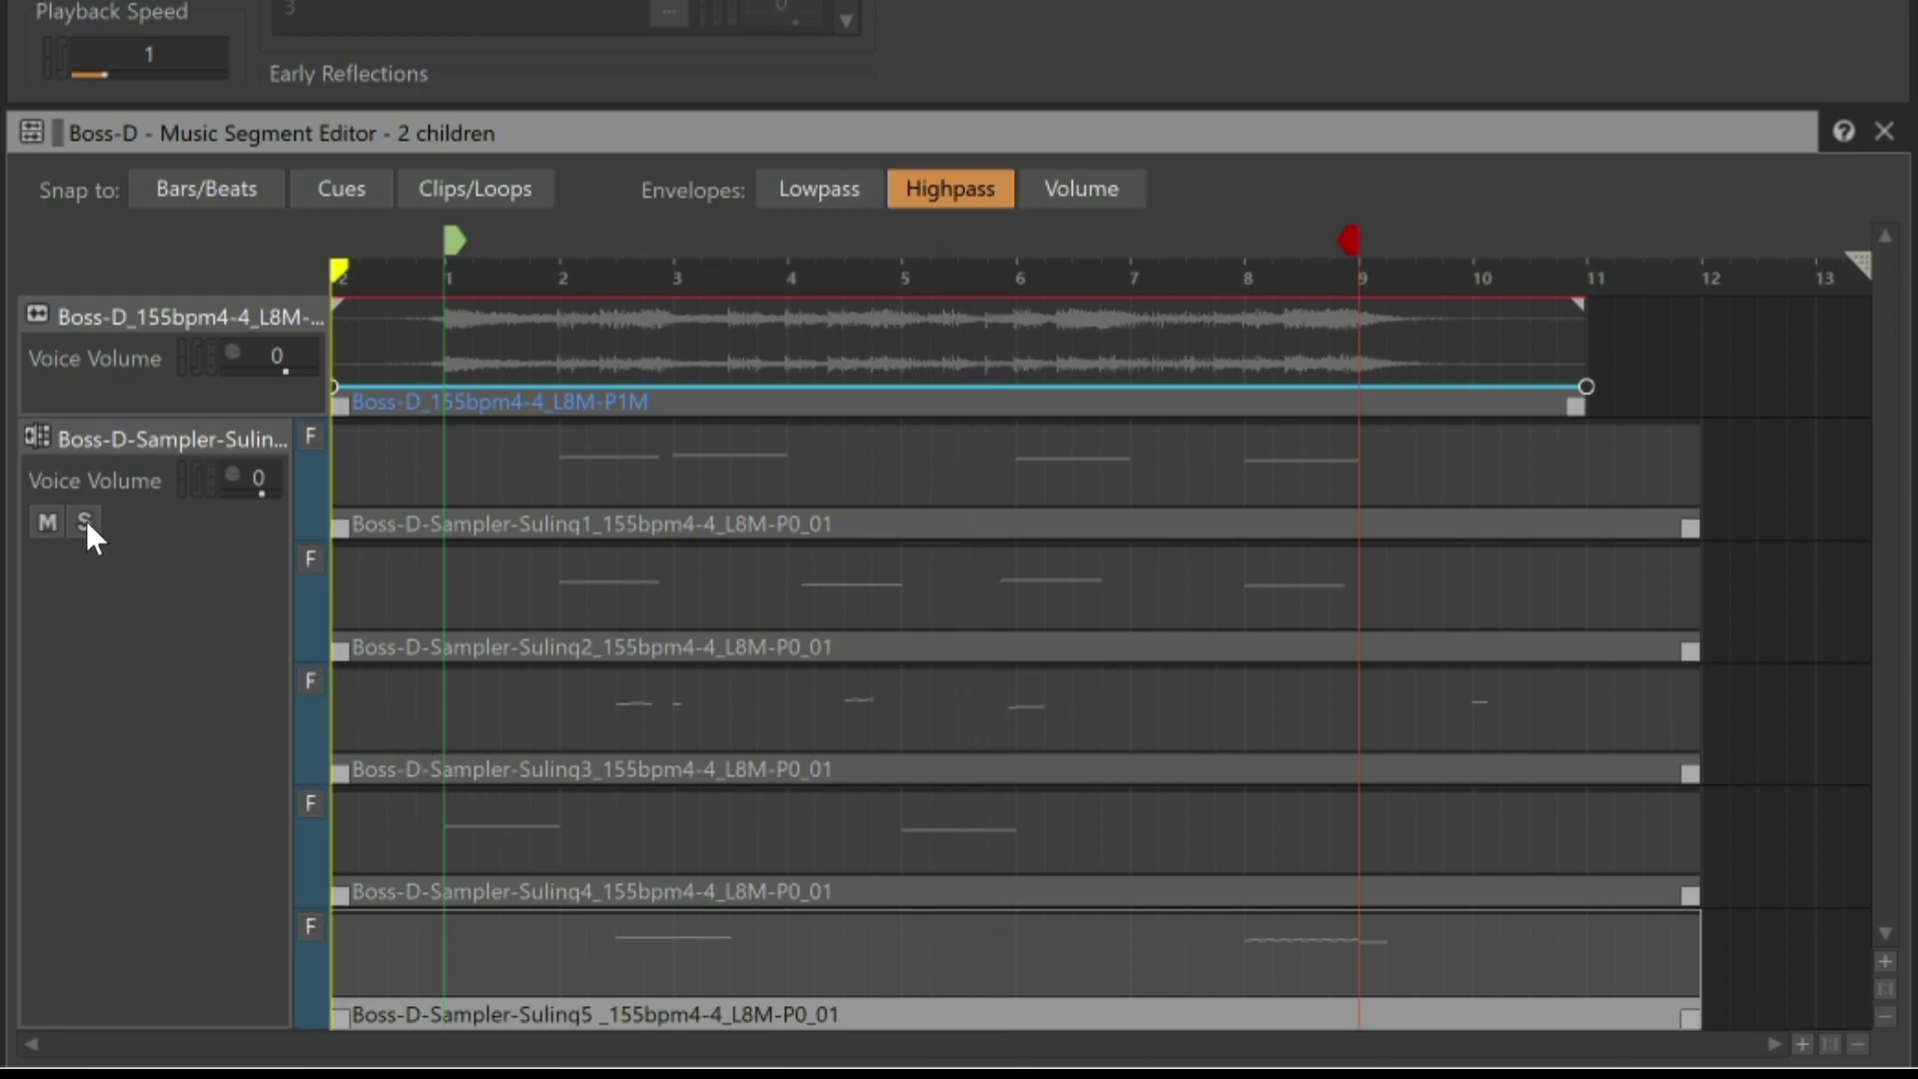
key(space)
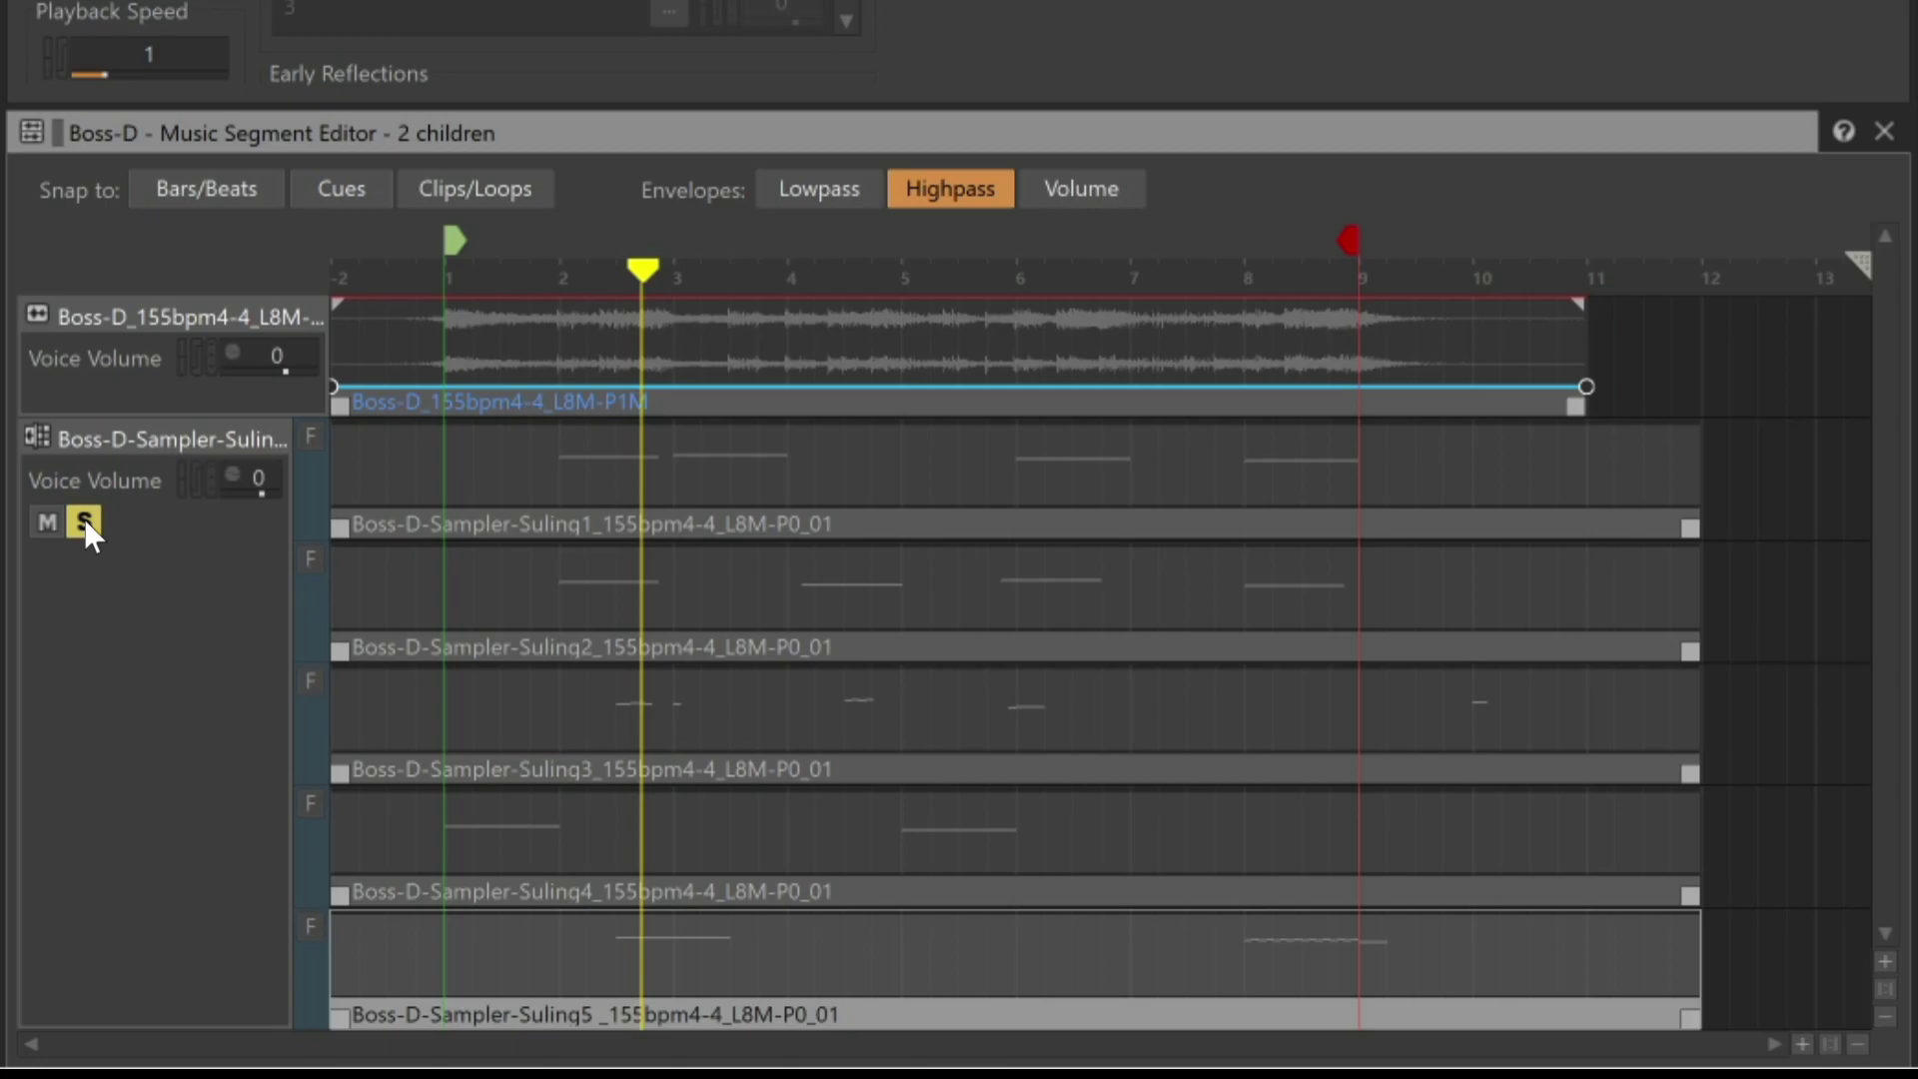
key(space)
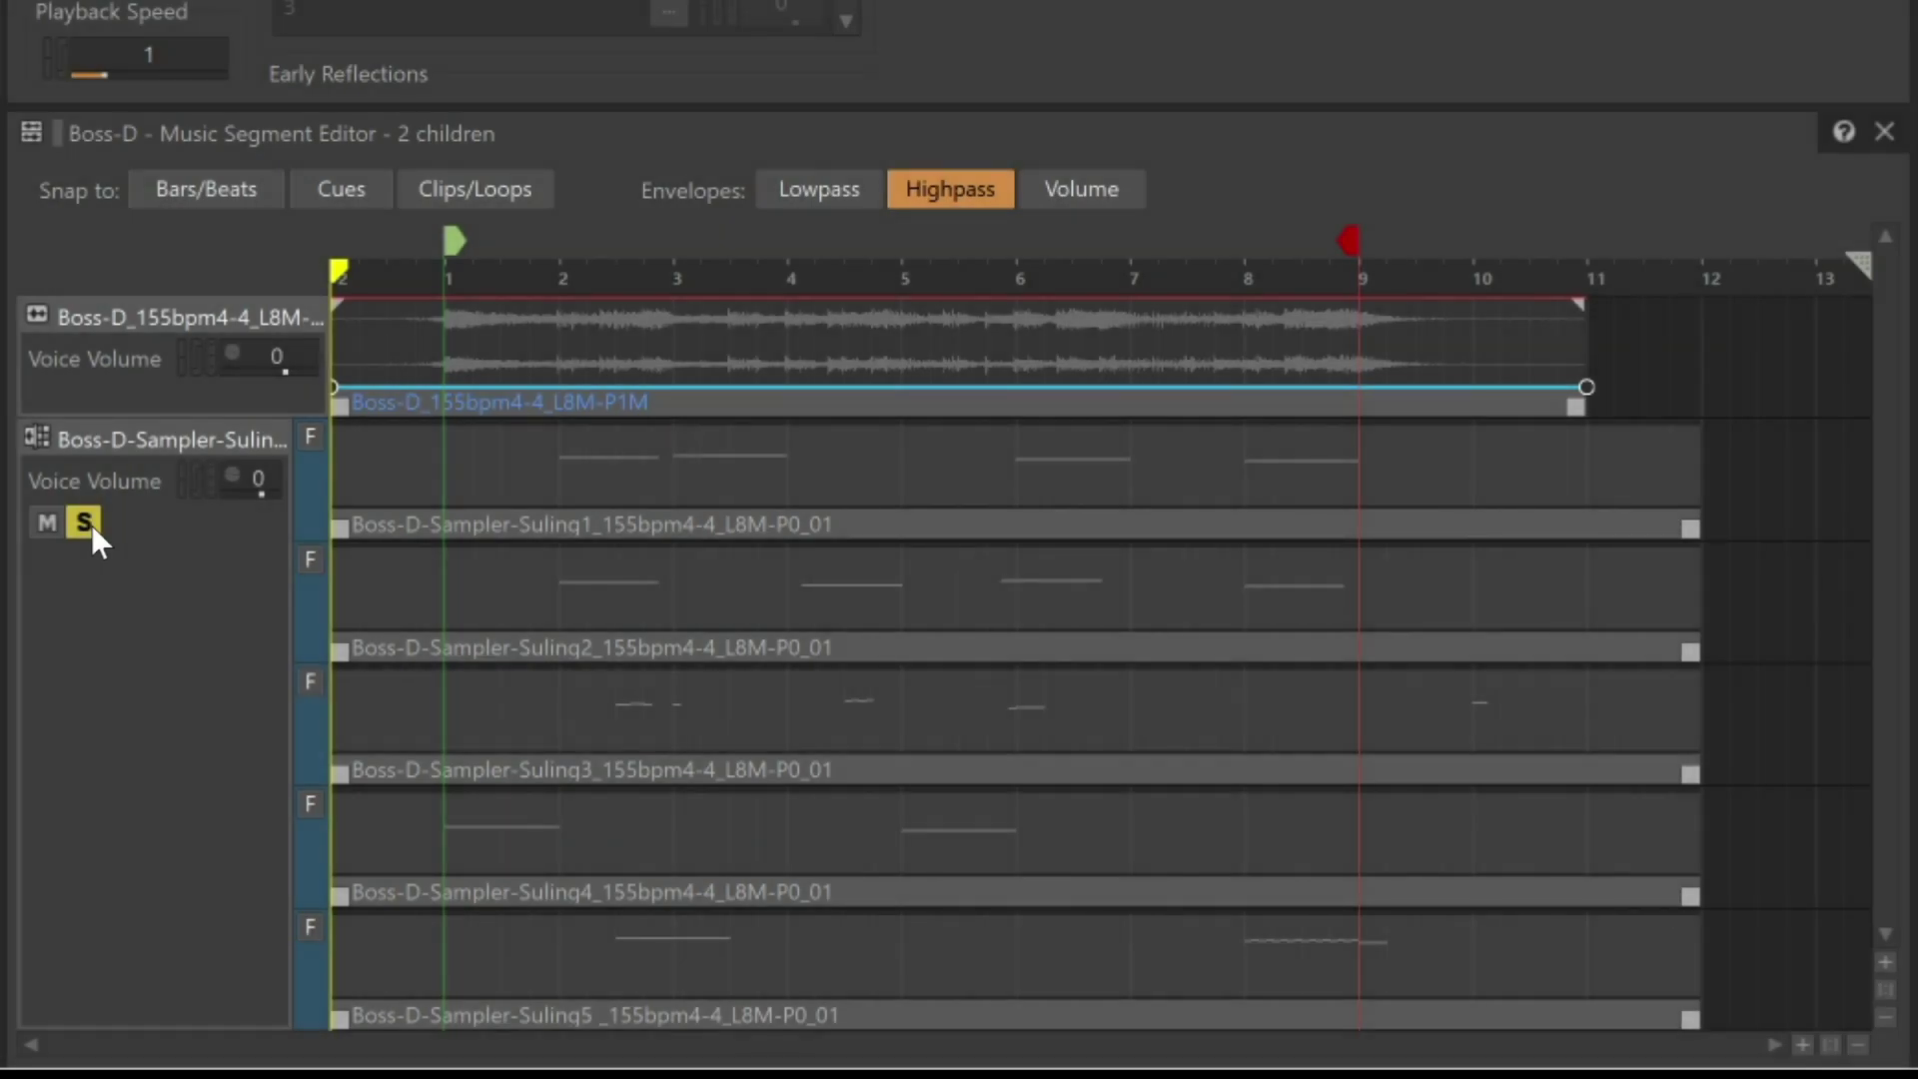
Step: Focus the first sampler lane and zoom in vertically twice to make the lanes taller
click(315, 436)
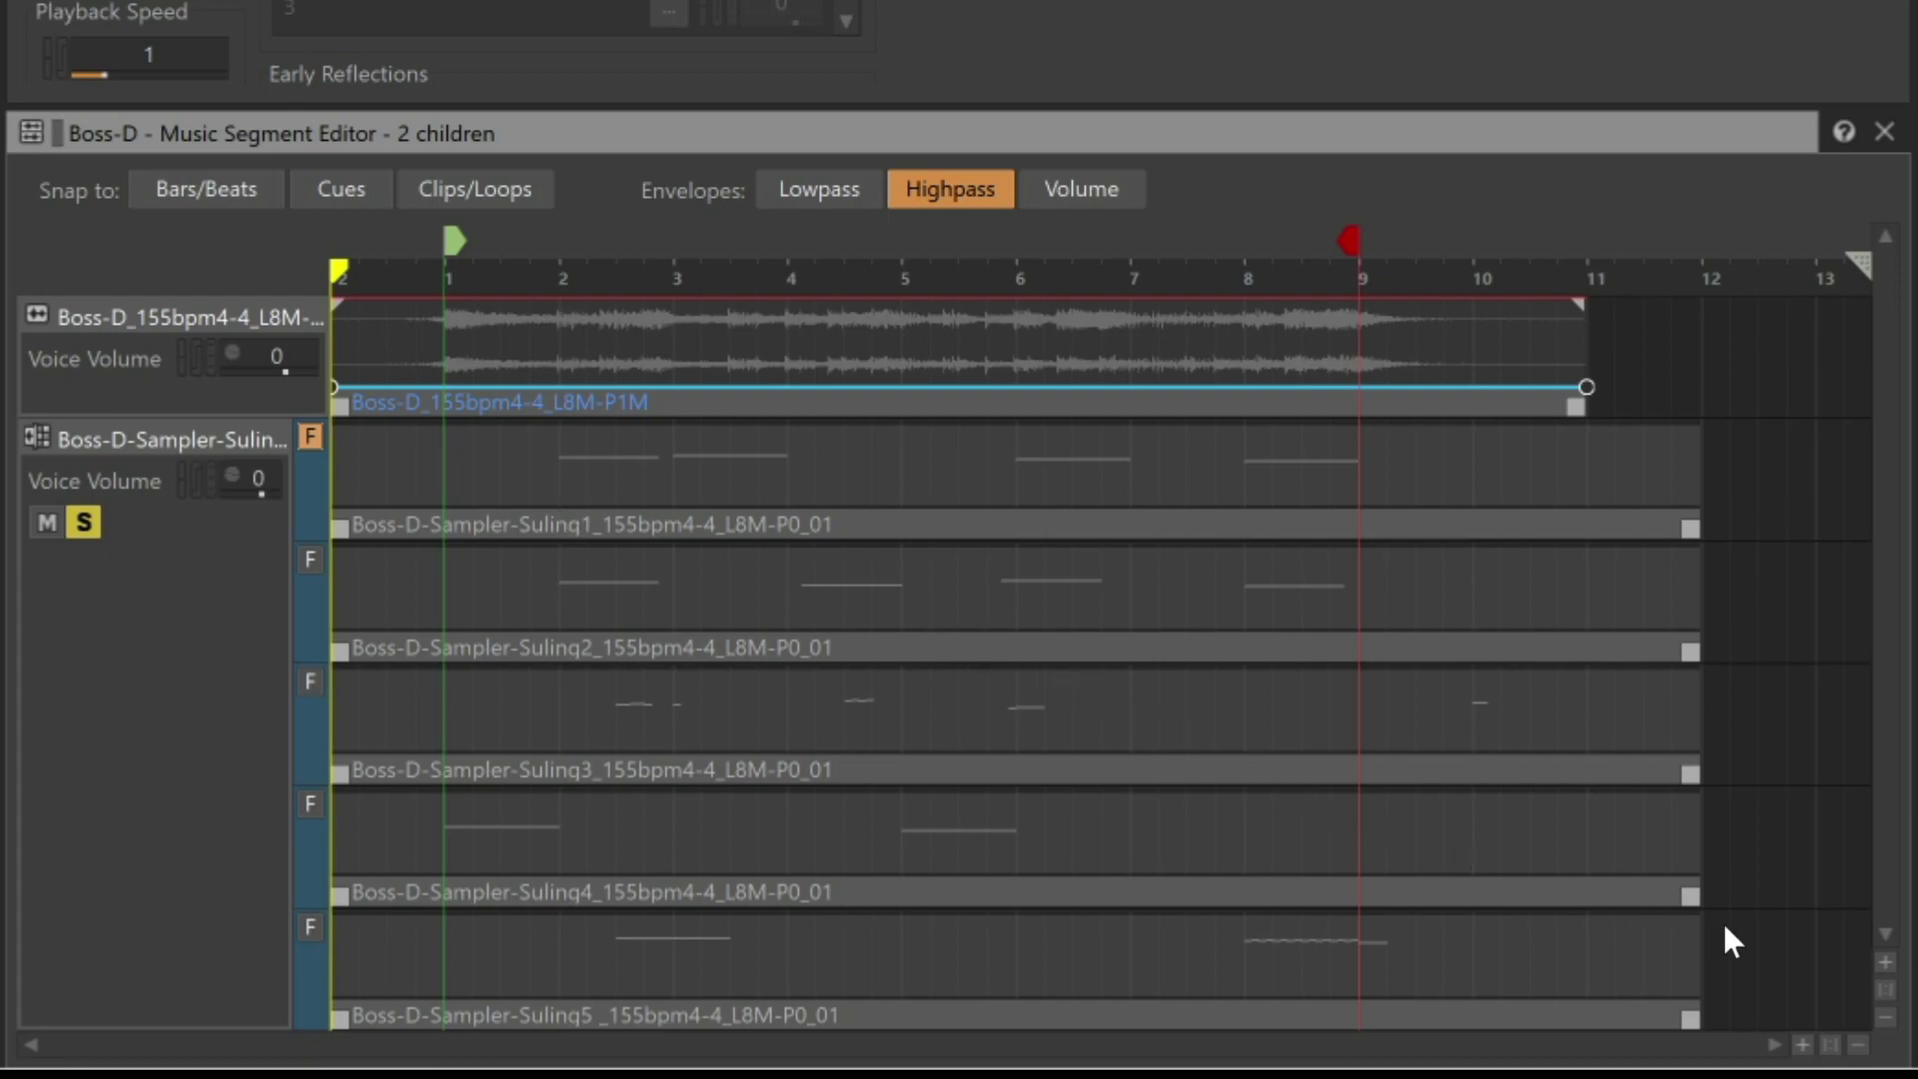
click(1882, 963)
click(1882, 963)
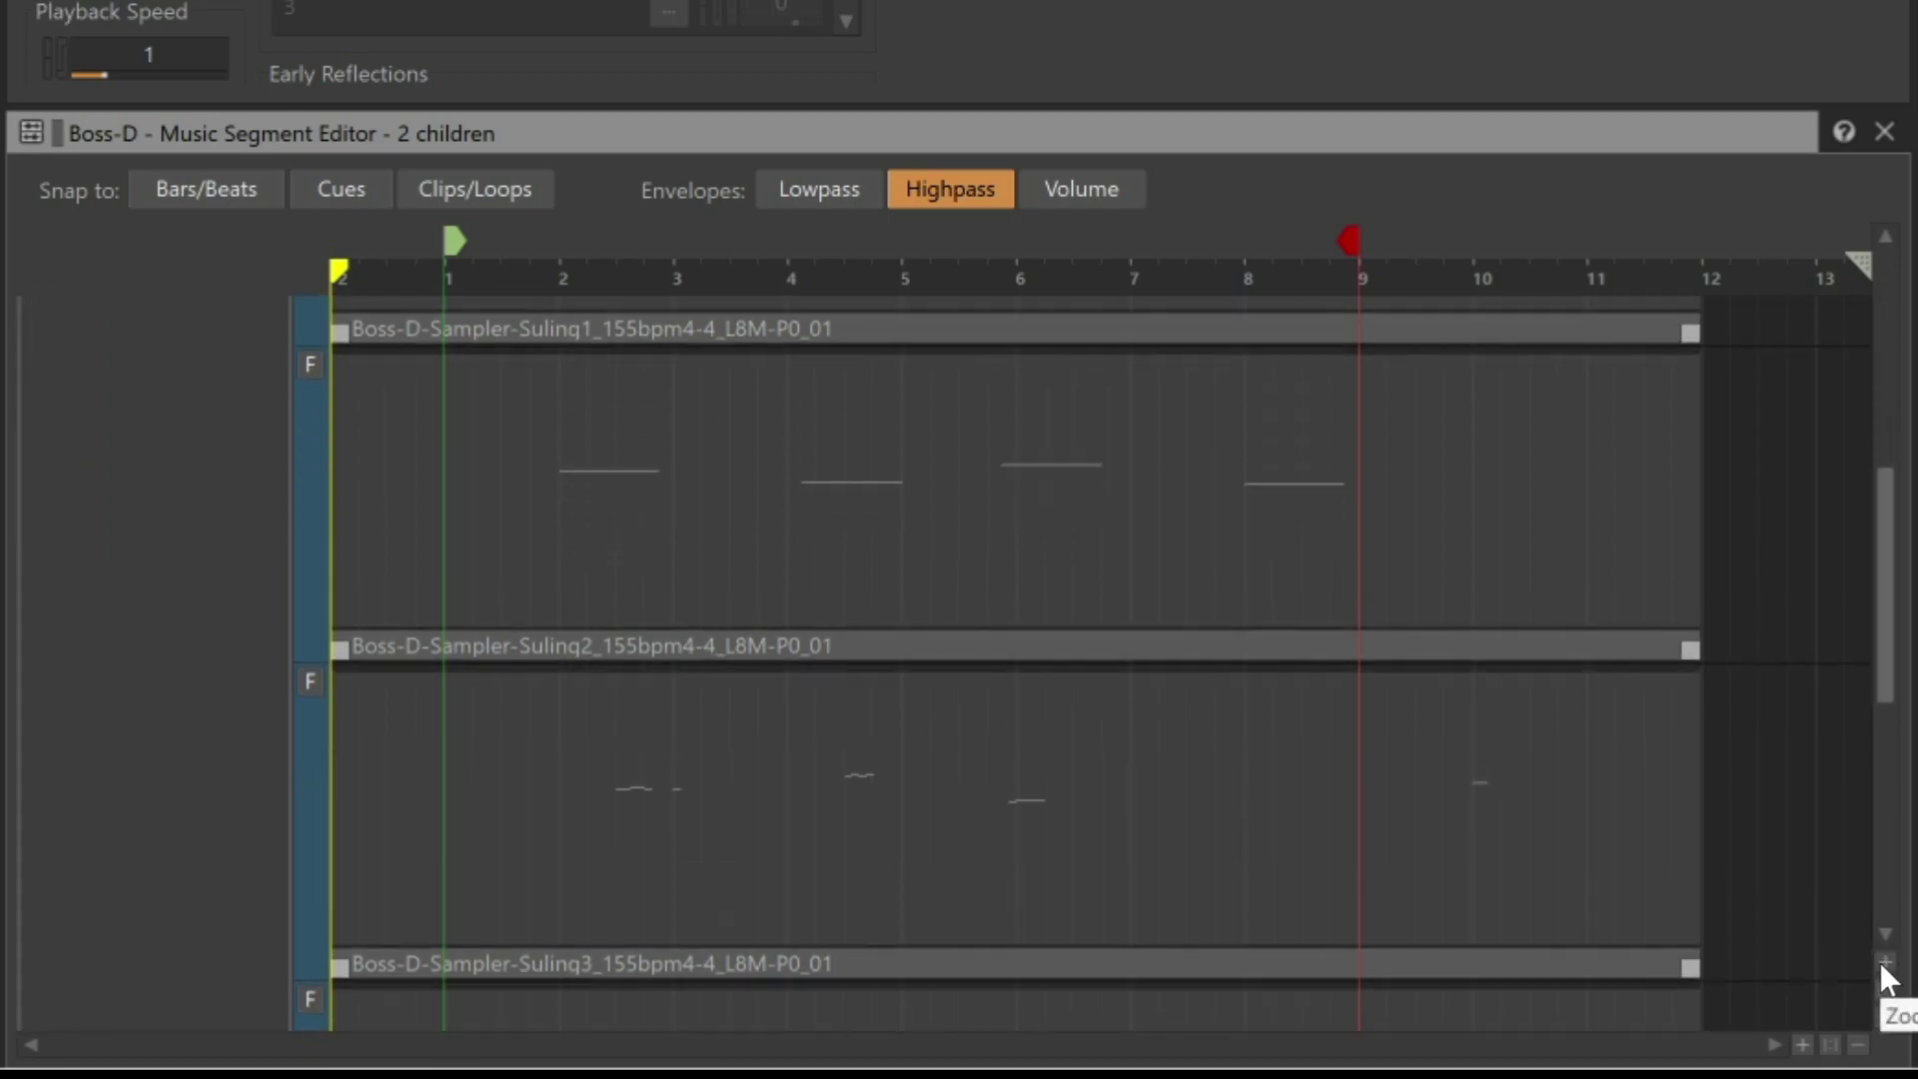
drag(1884, 644, 1845, 468)
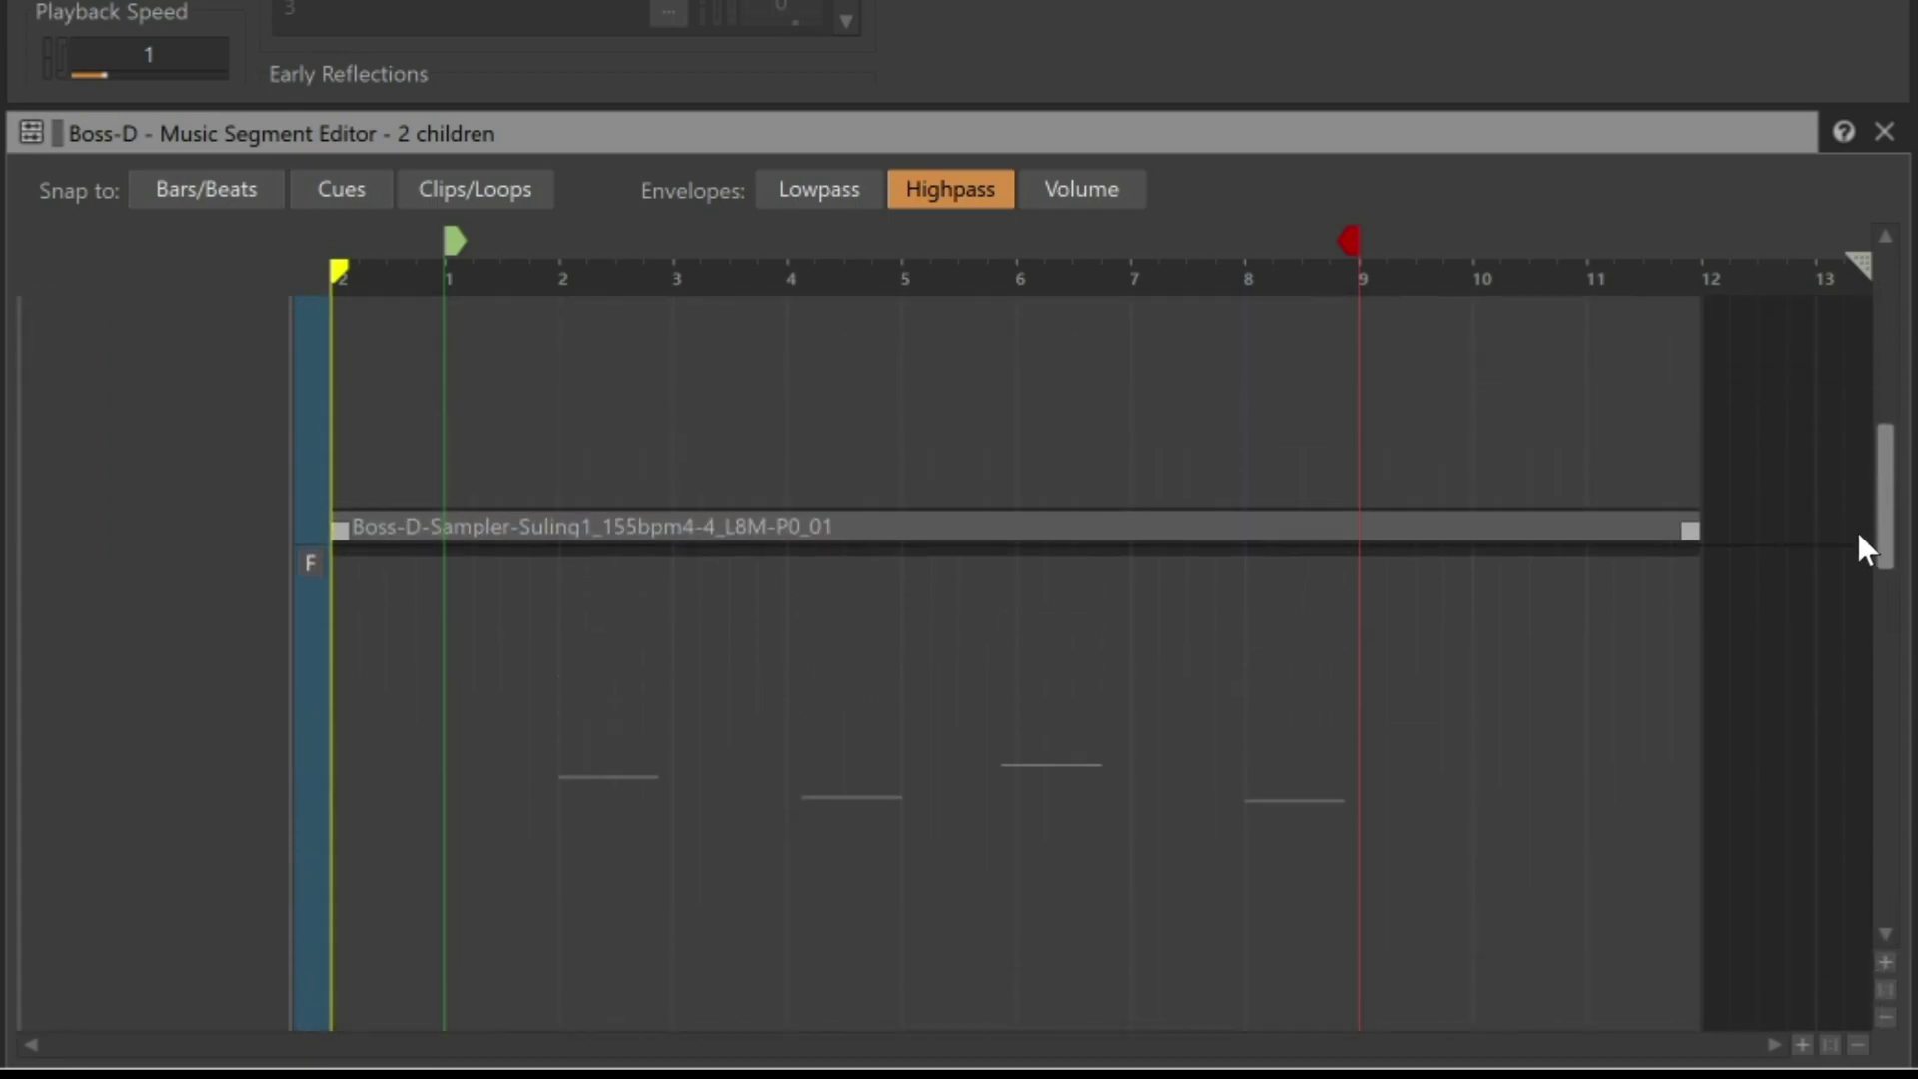
scroll(1842, 463, up, 1)
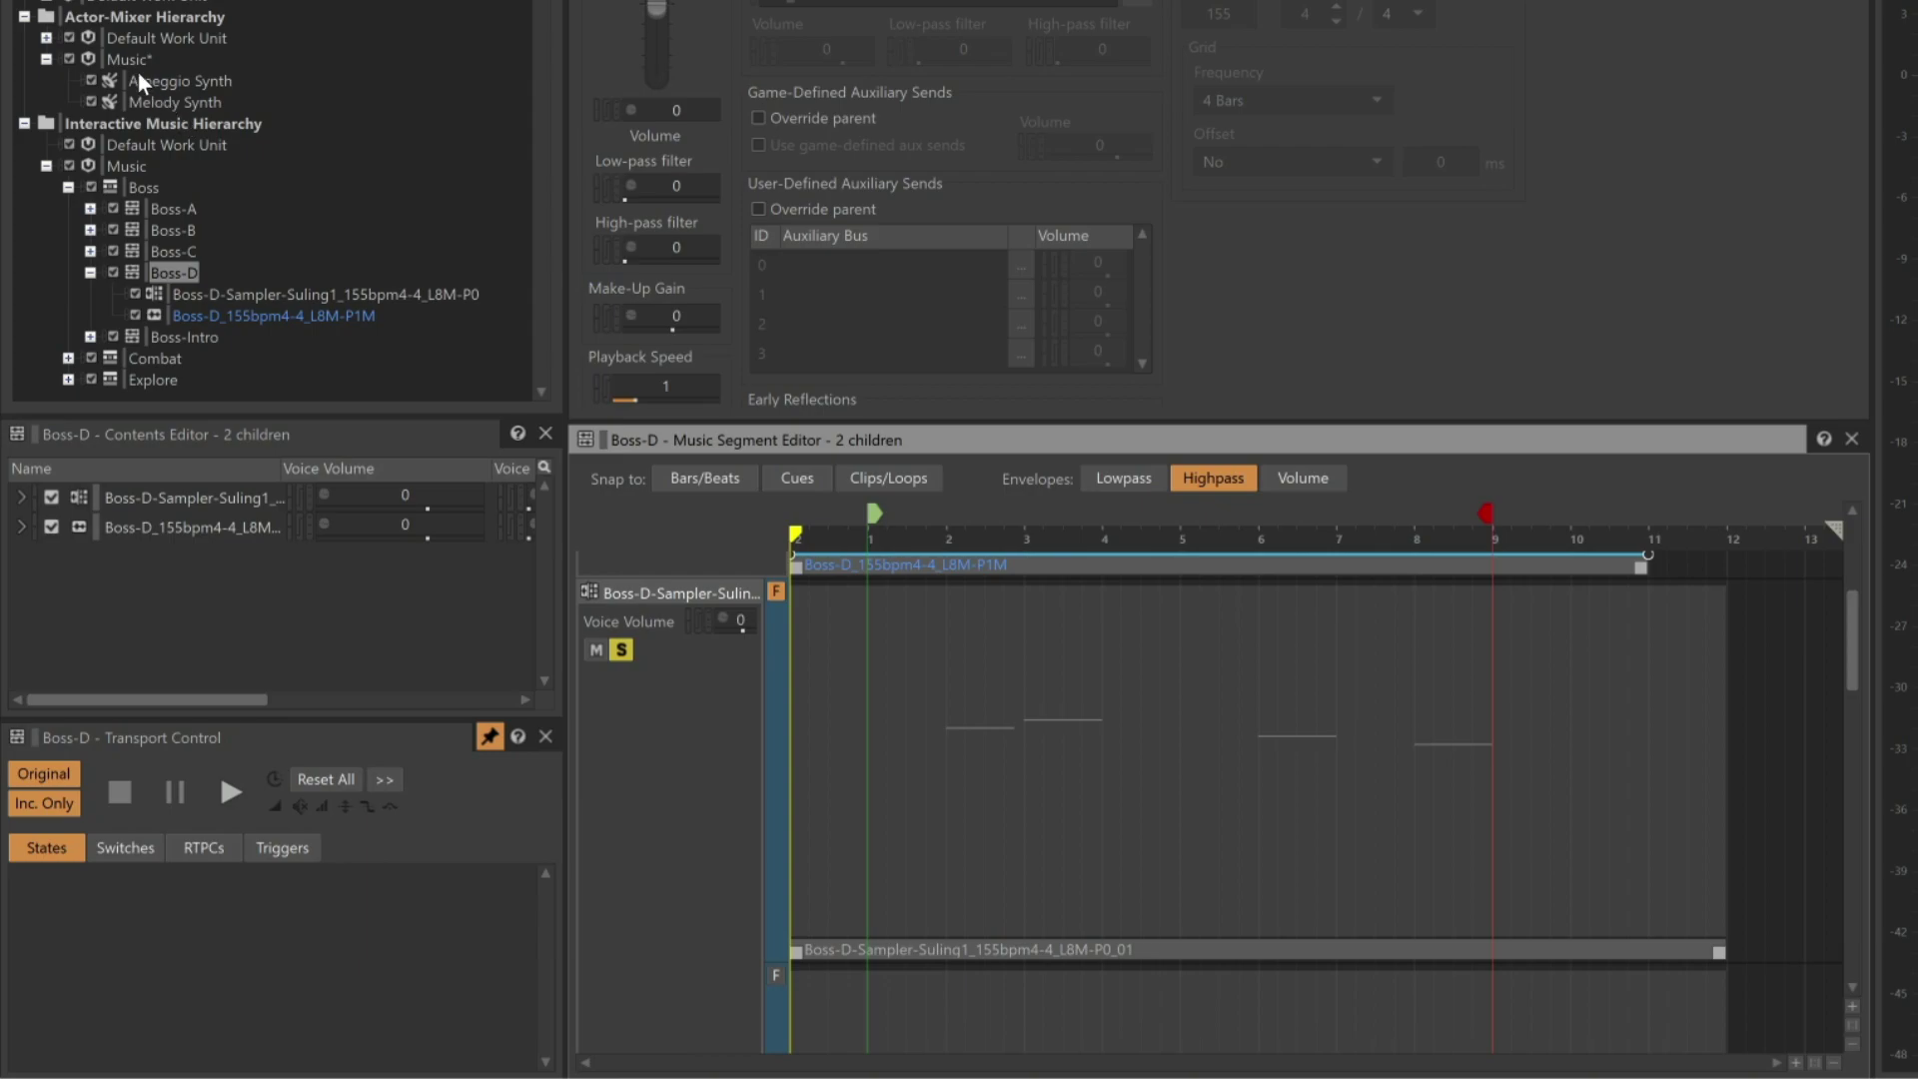
Step: Add Suling_C#5 in the Audio File Importer and import it under Music
right_click(130, 58)
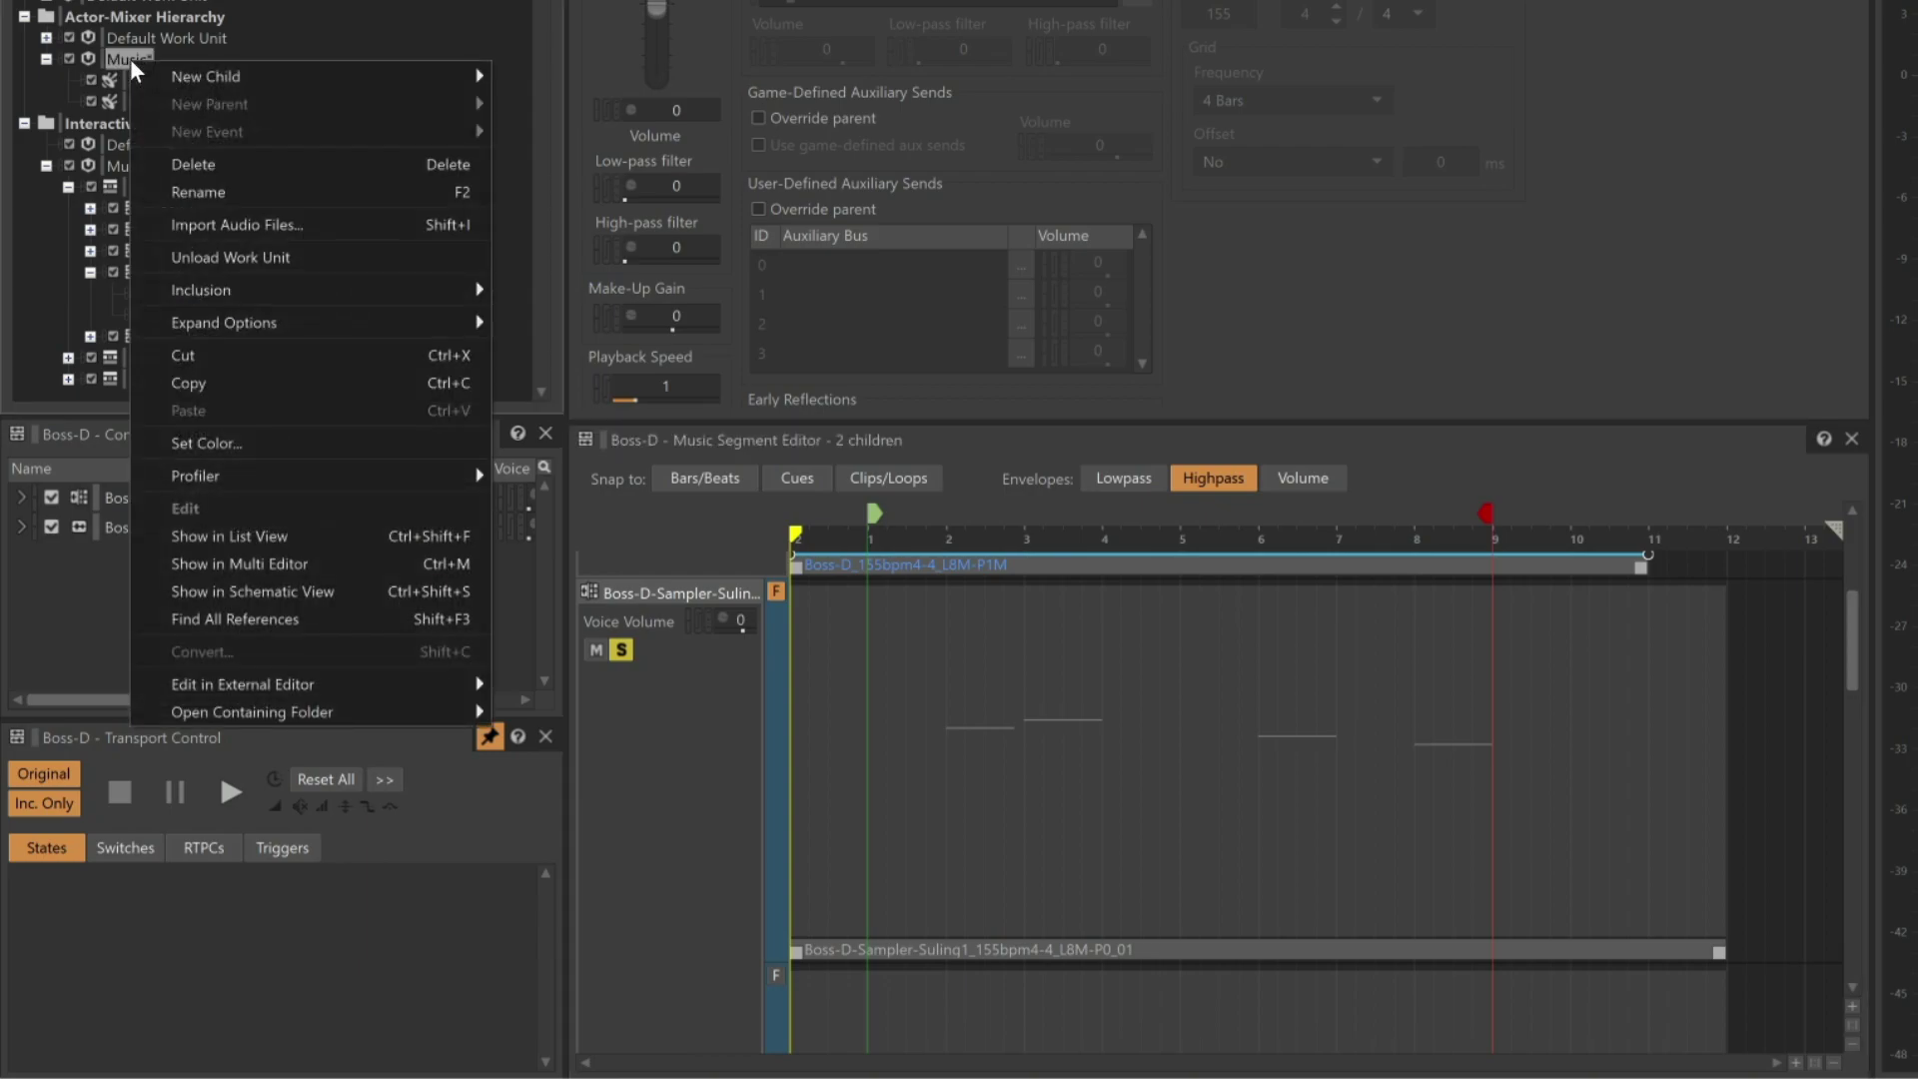
click(230, 221)
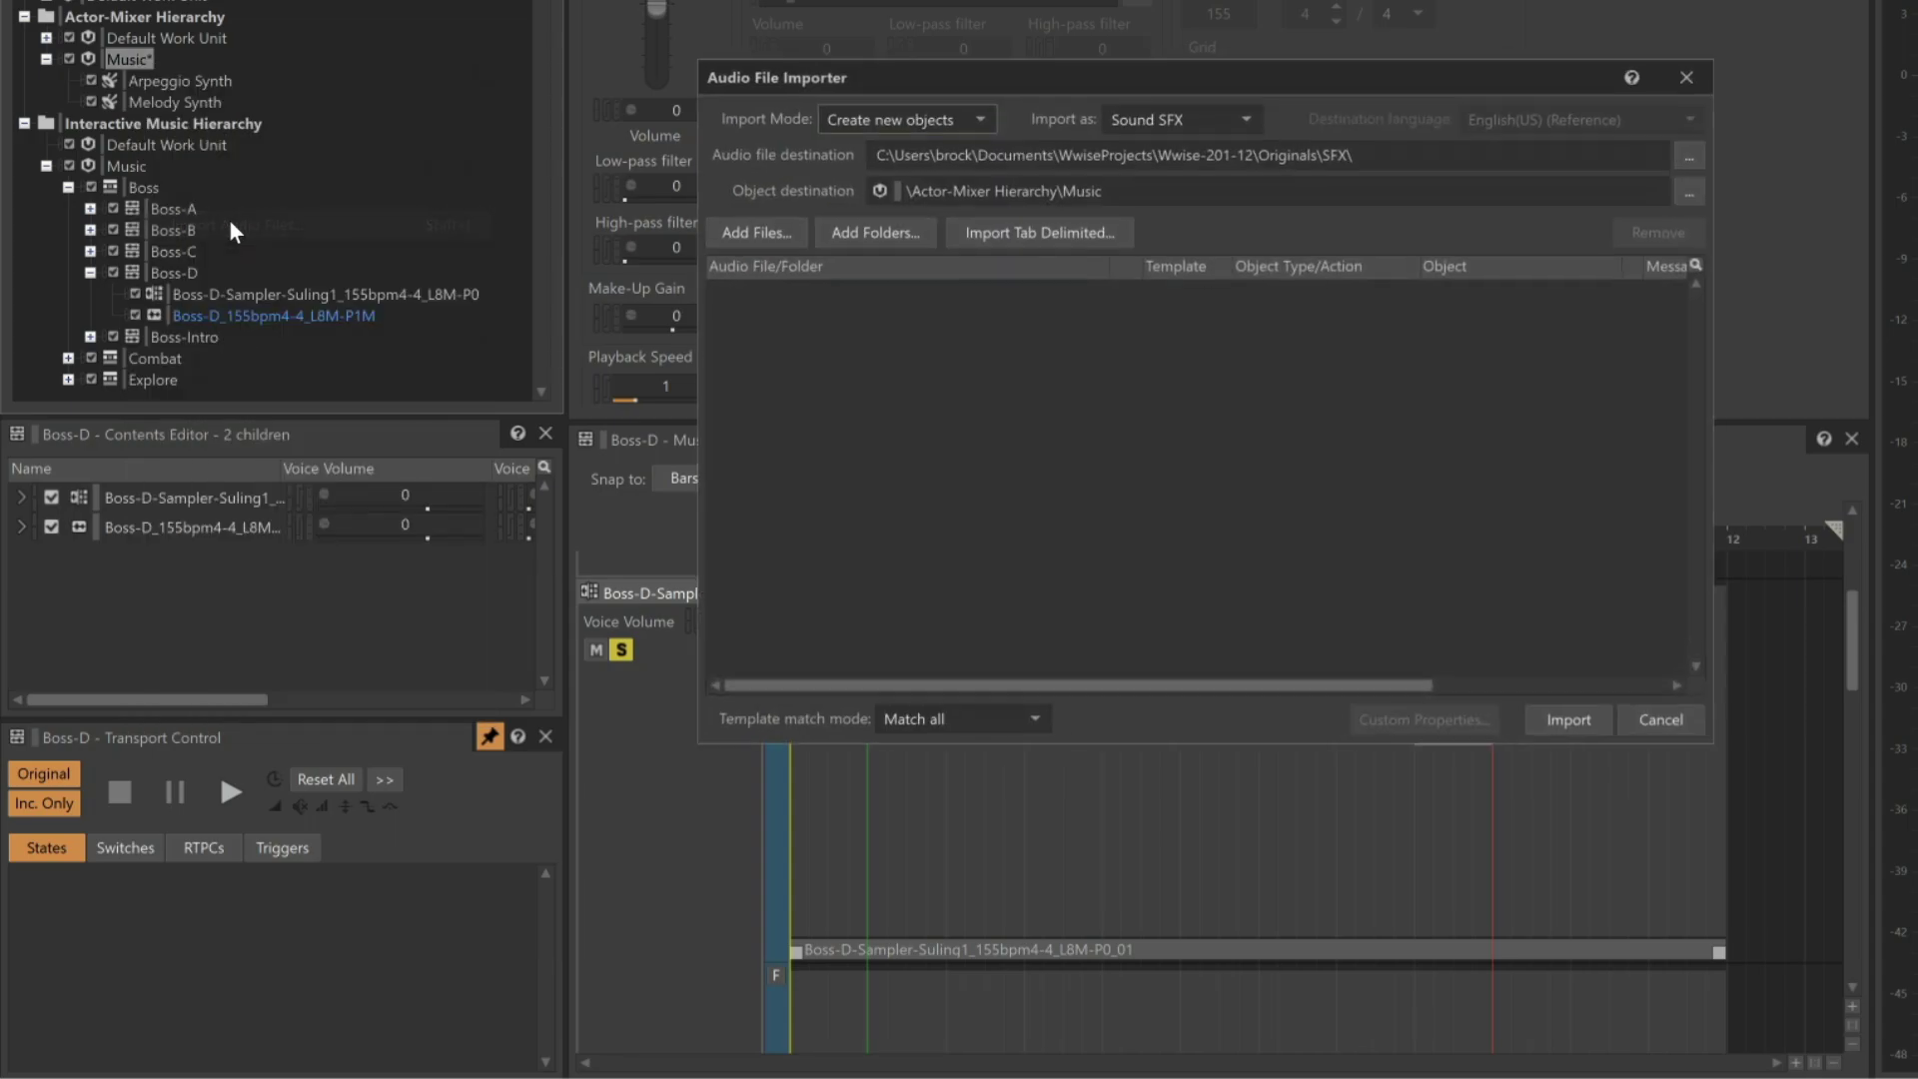
click(748, 236)
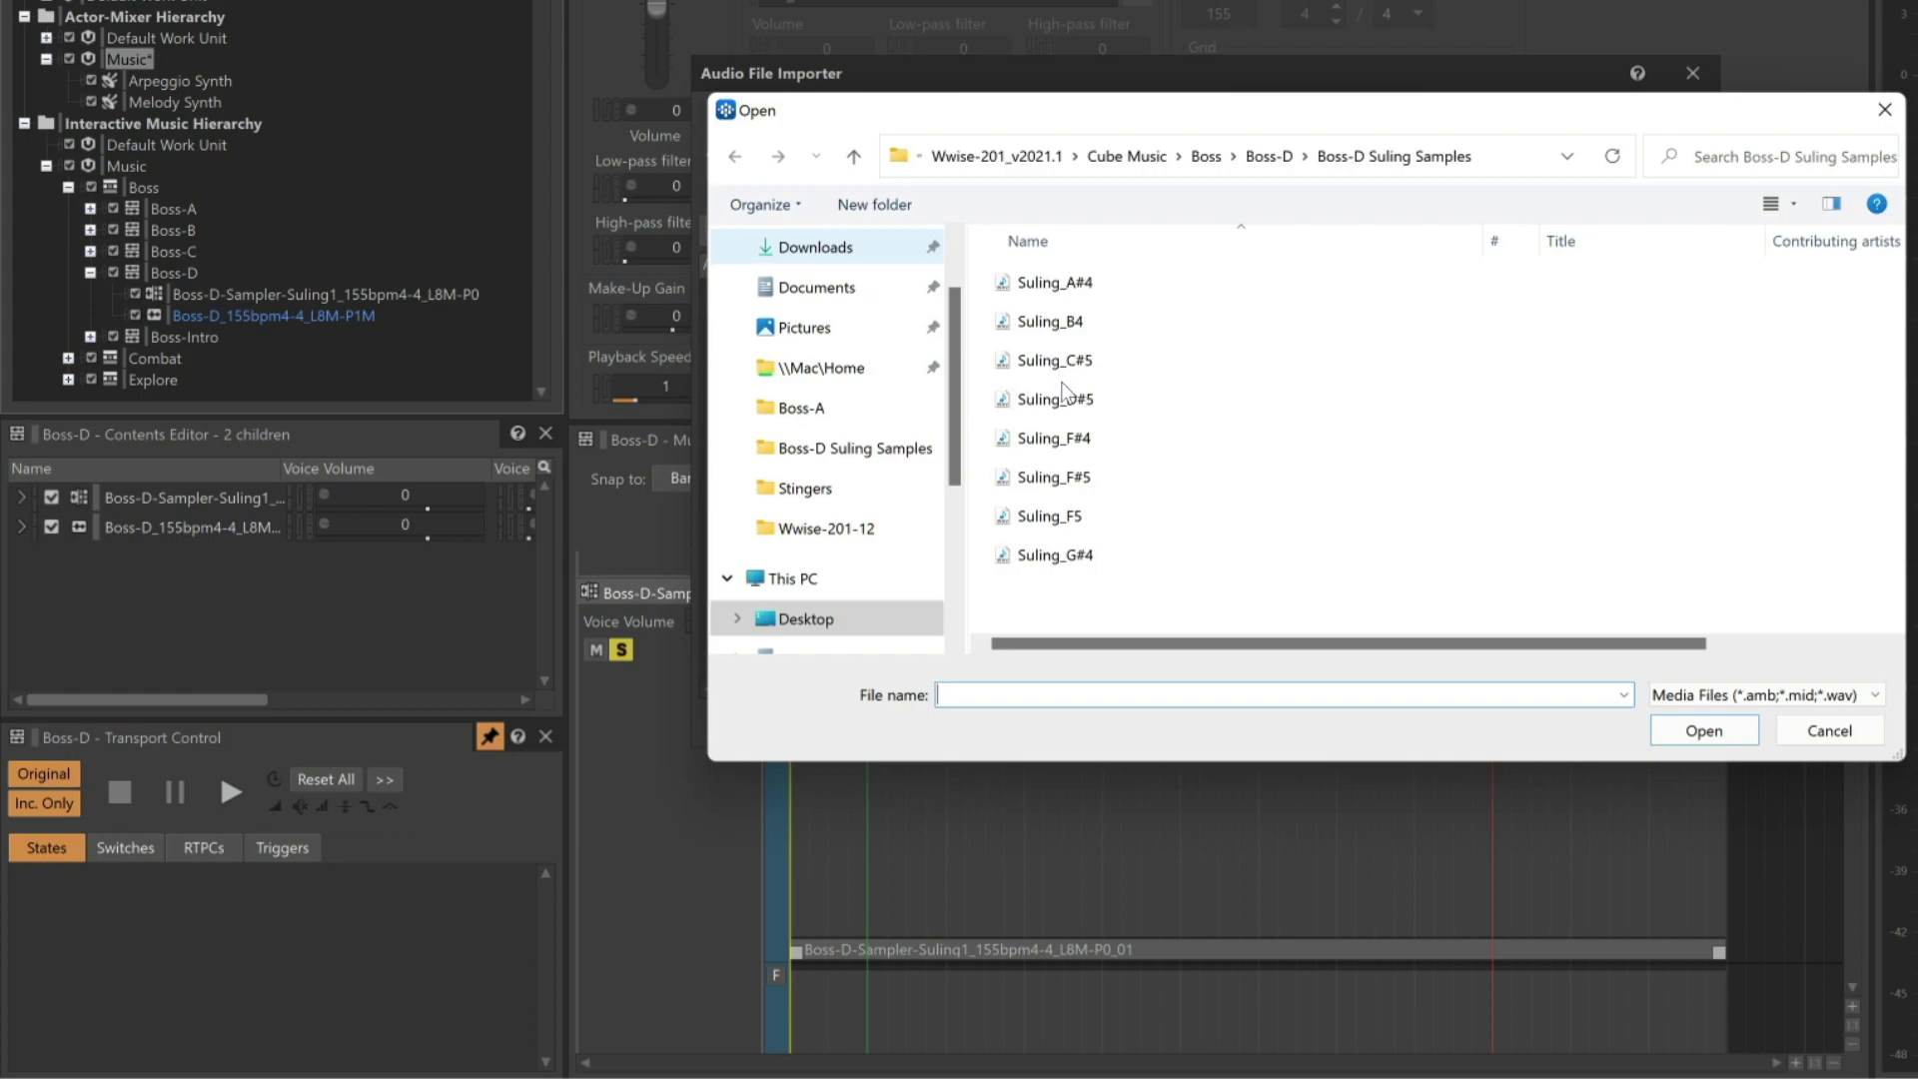
click(1068, 366)
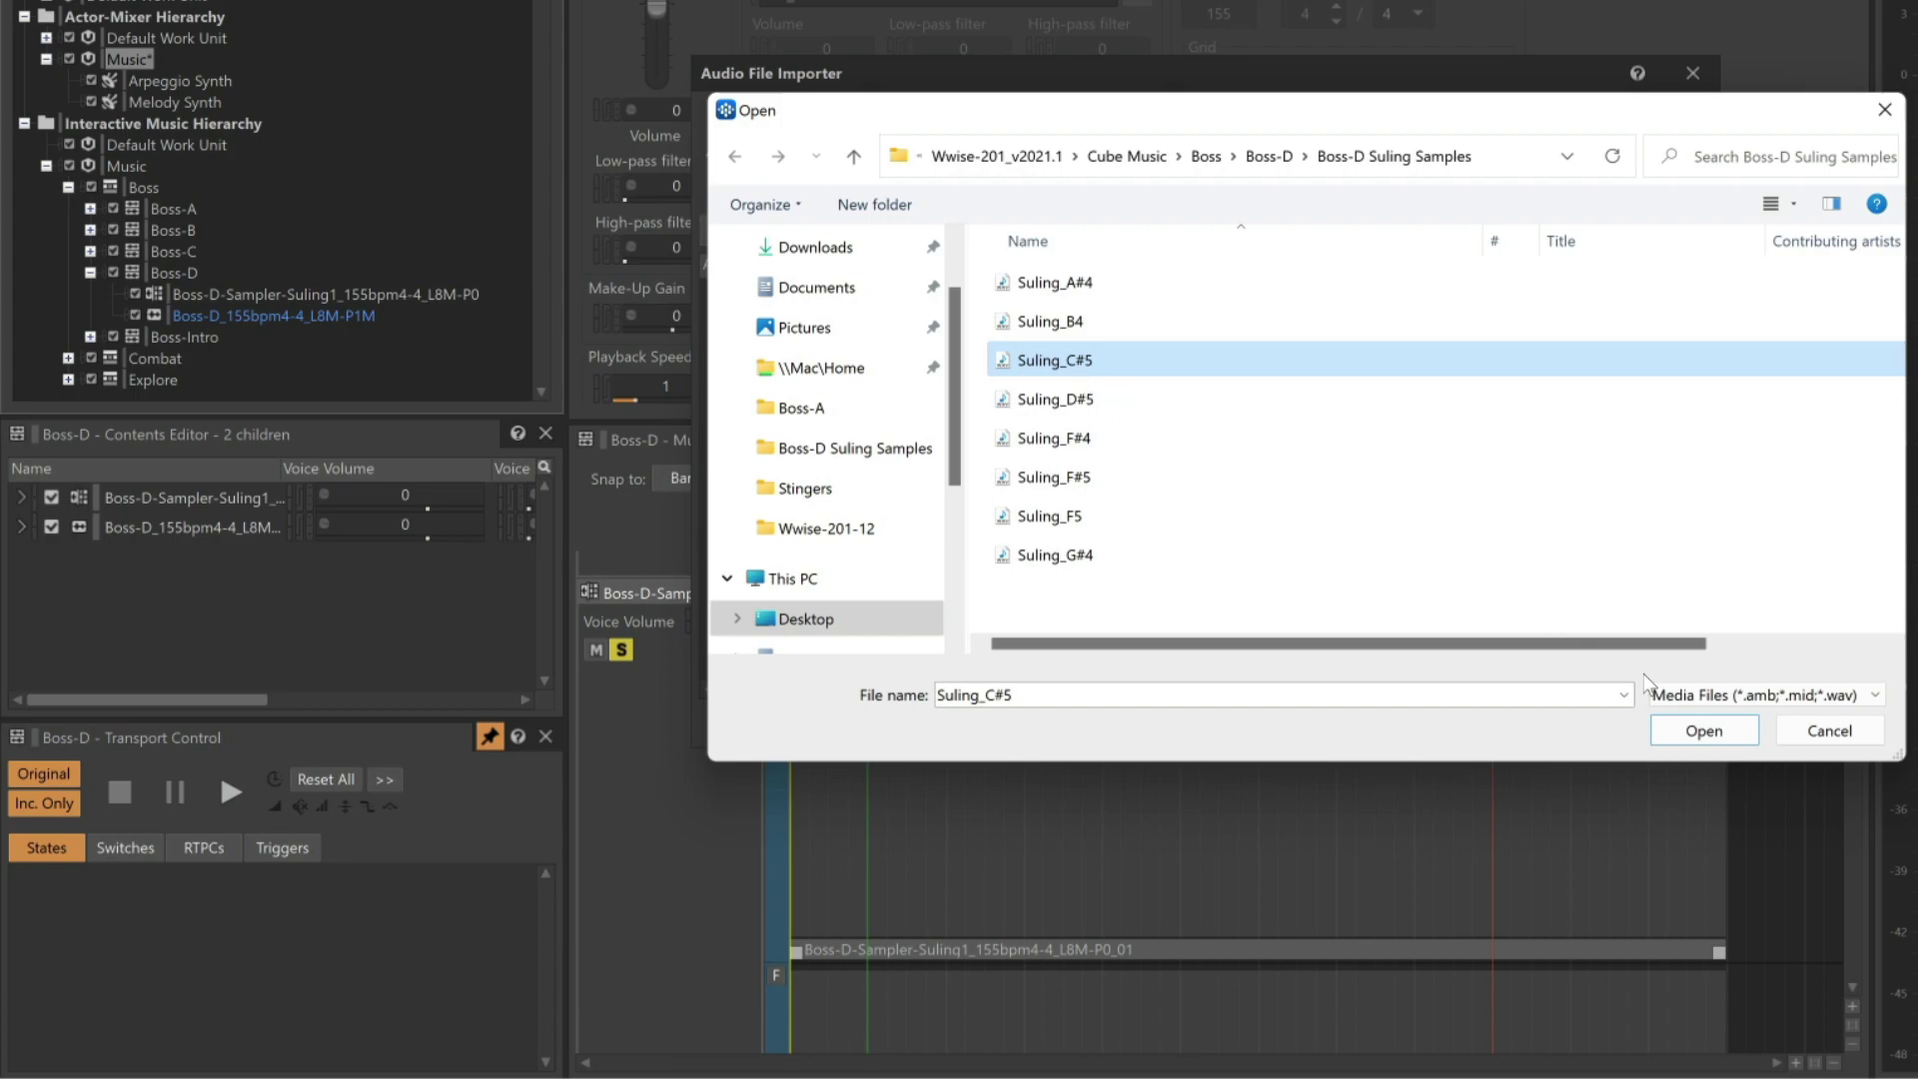
click(1705, 734)
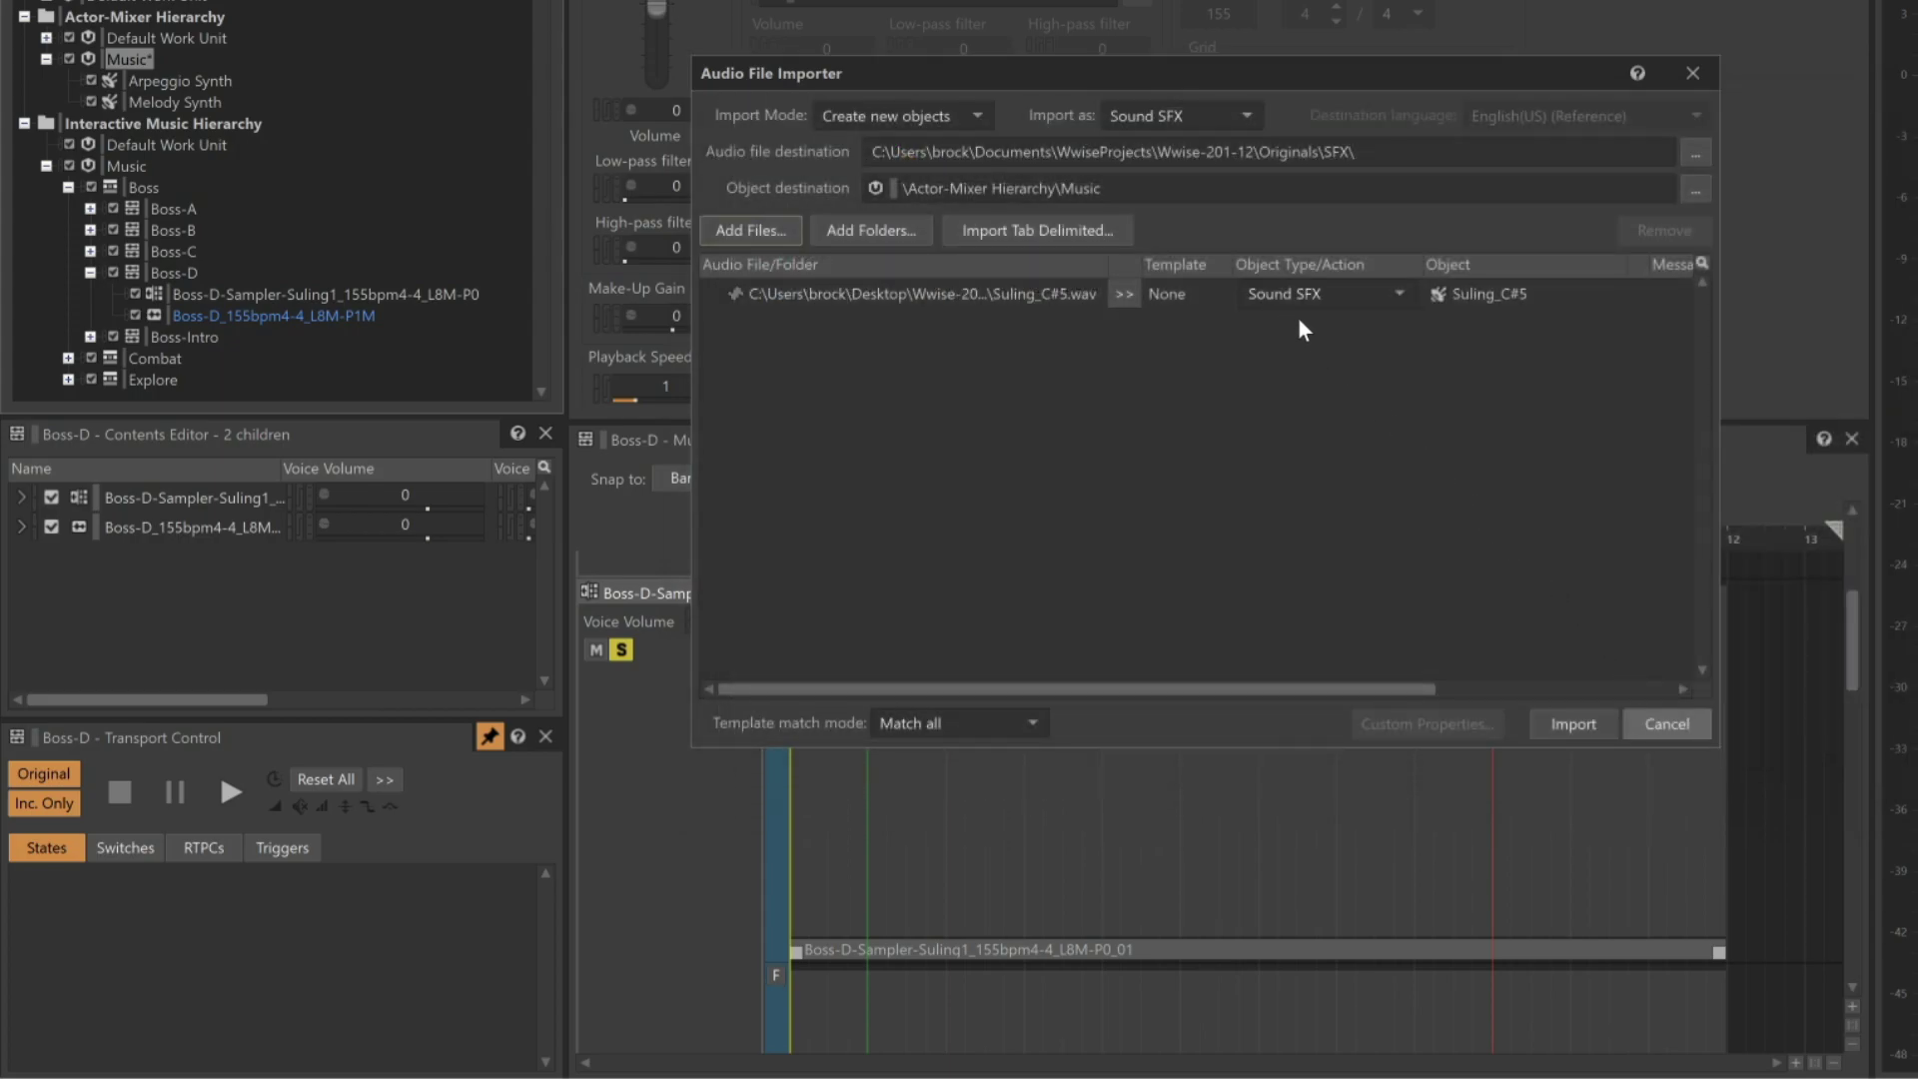
click(1576, 724)
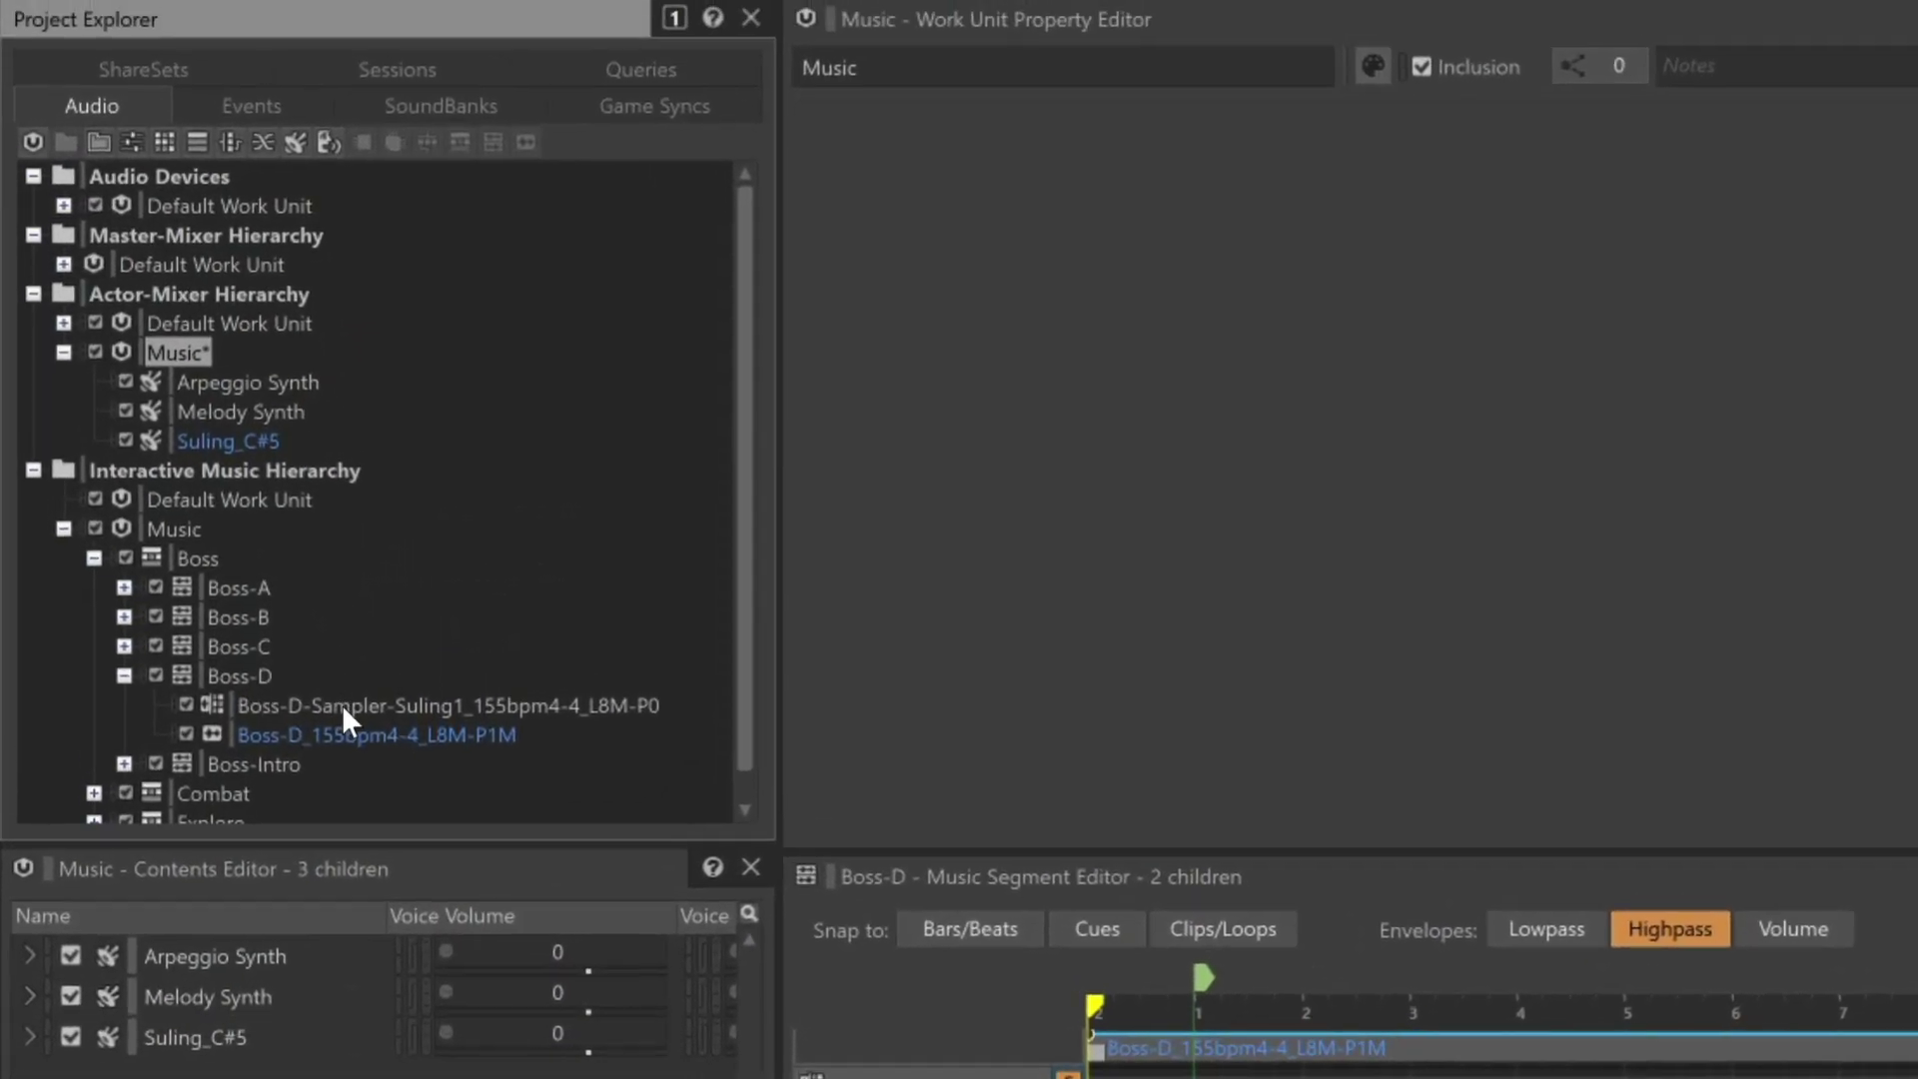
Step: On Suling1's MIDI tab, enable Override parent and set Suling_C#5 as MIDI Target
click(343, 704)
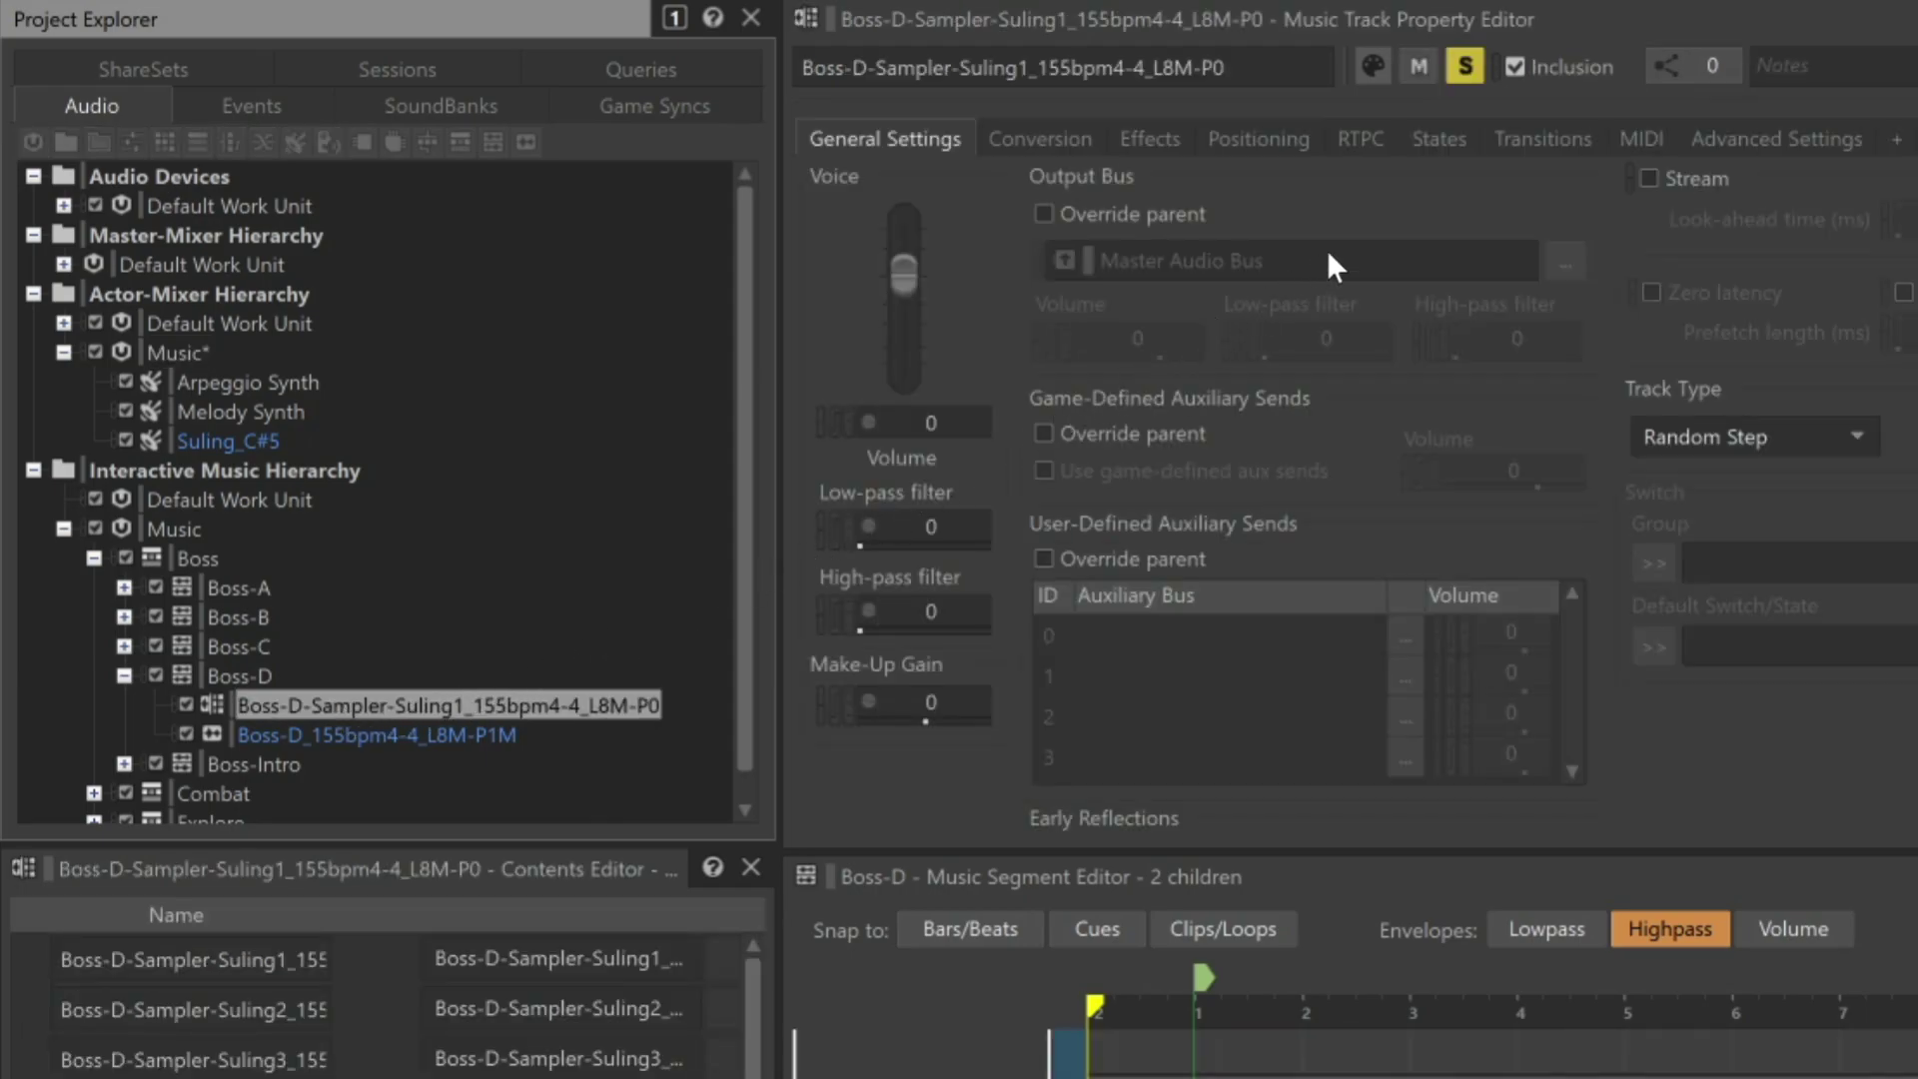
click(1644, 136)
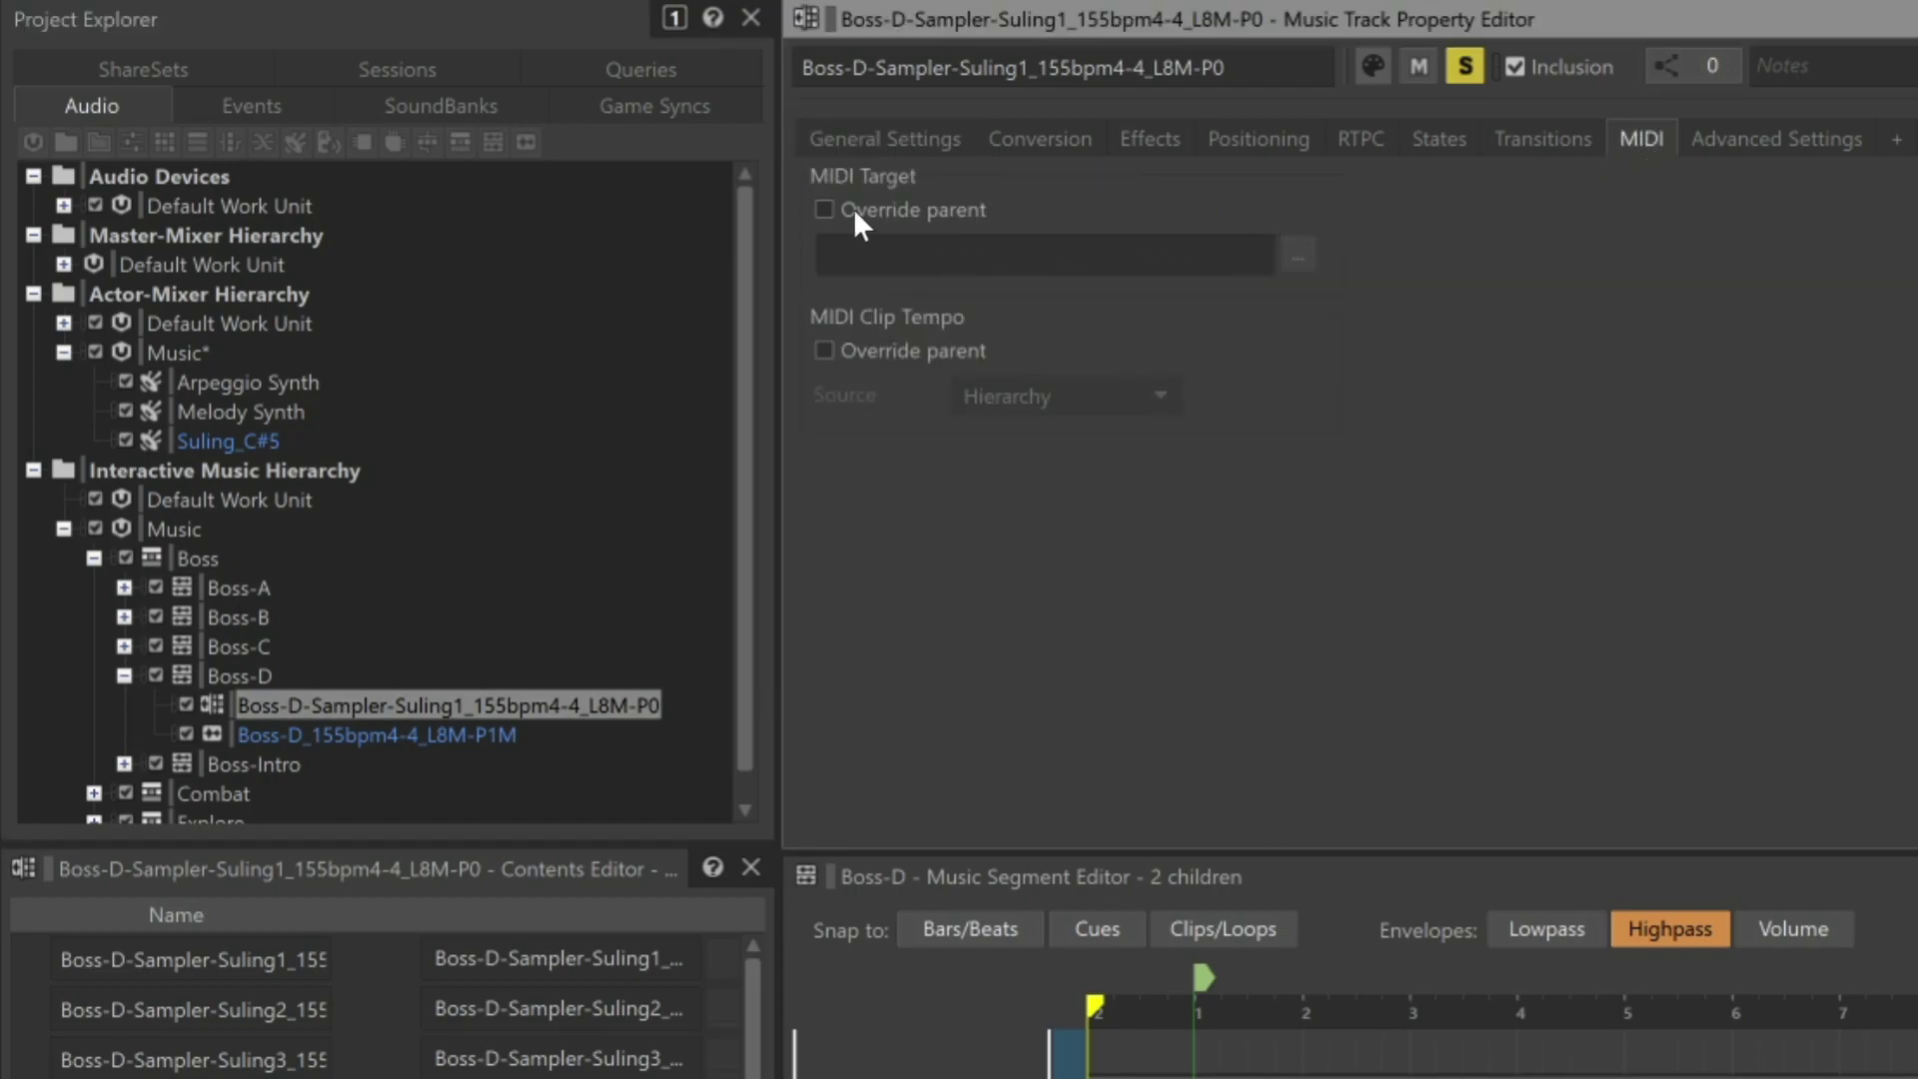
click(823, 207)
mouse_move(240, 440)
mouse_down()
mouse_move(355, 435)
mouse_move(938, 252)
mouse_up()
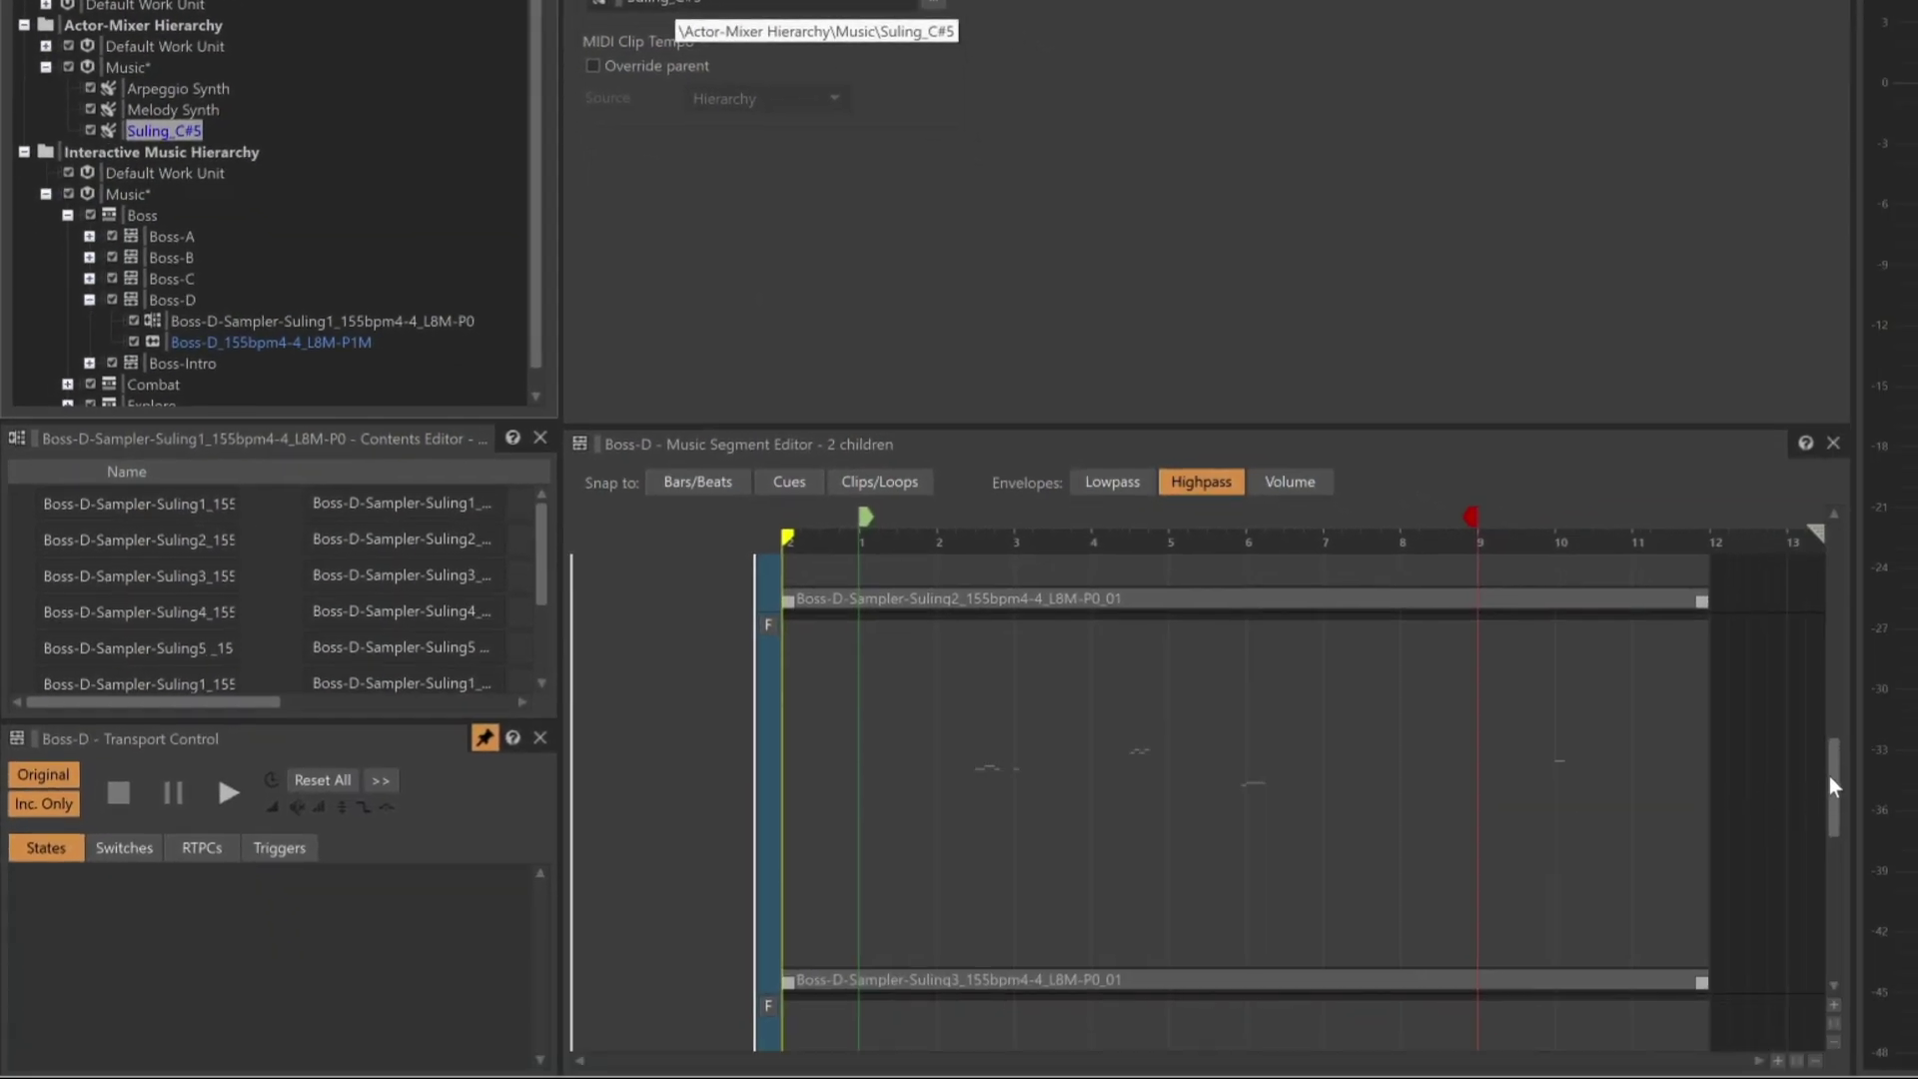
drag(1830, 776, 1826, 623)
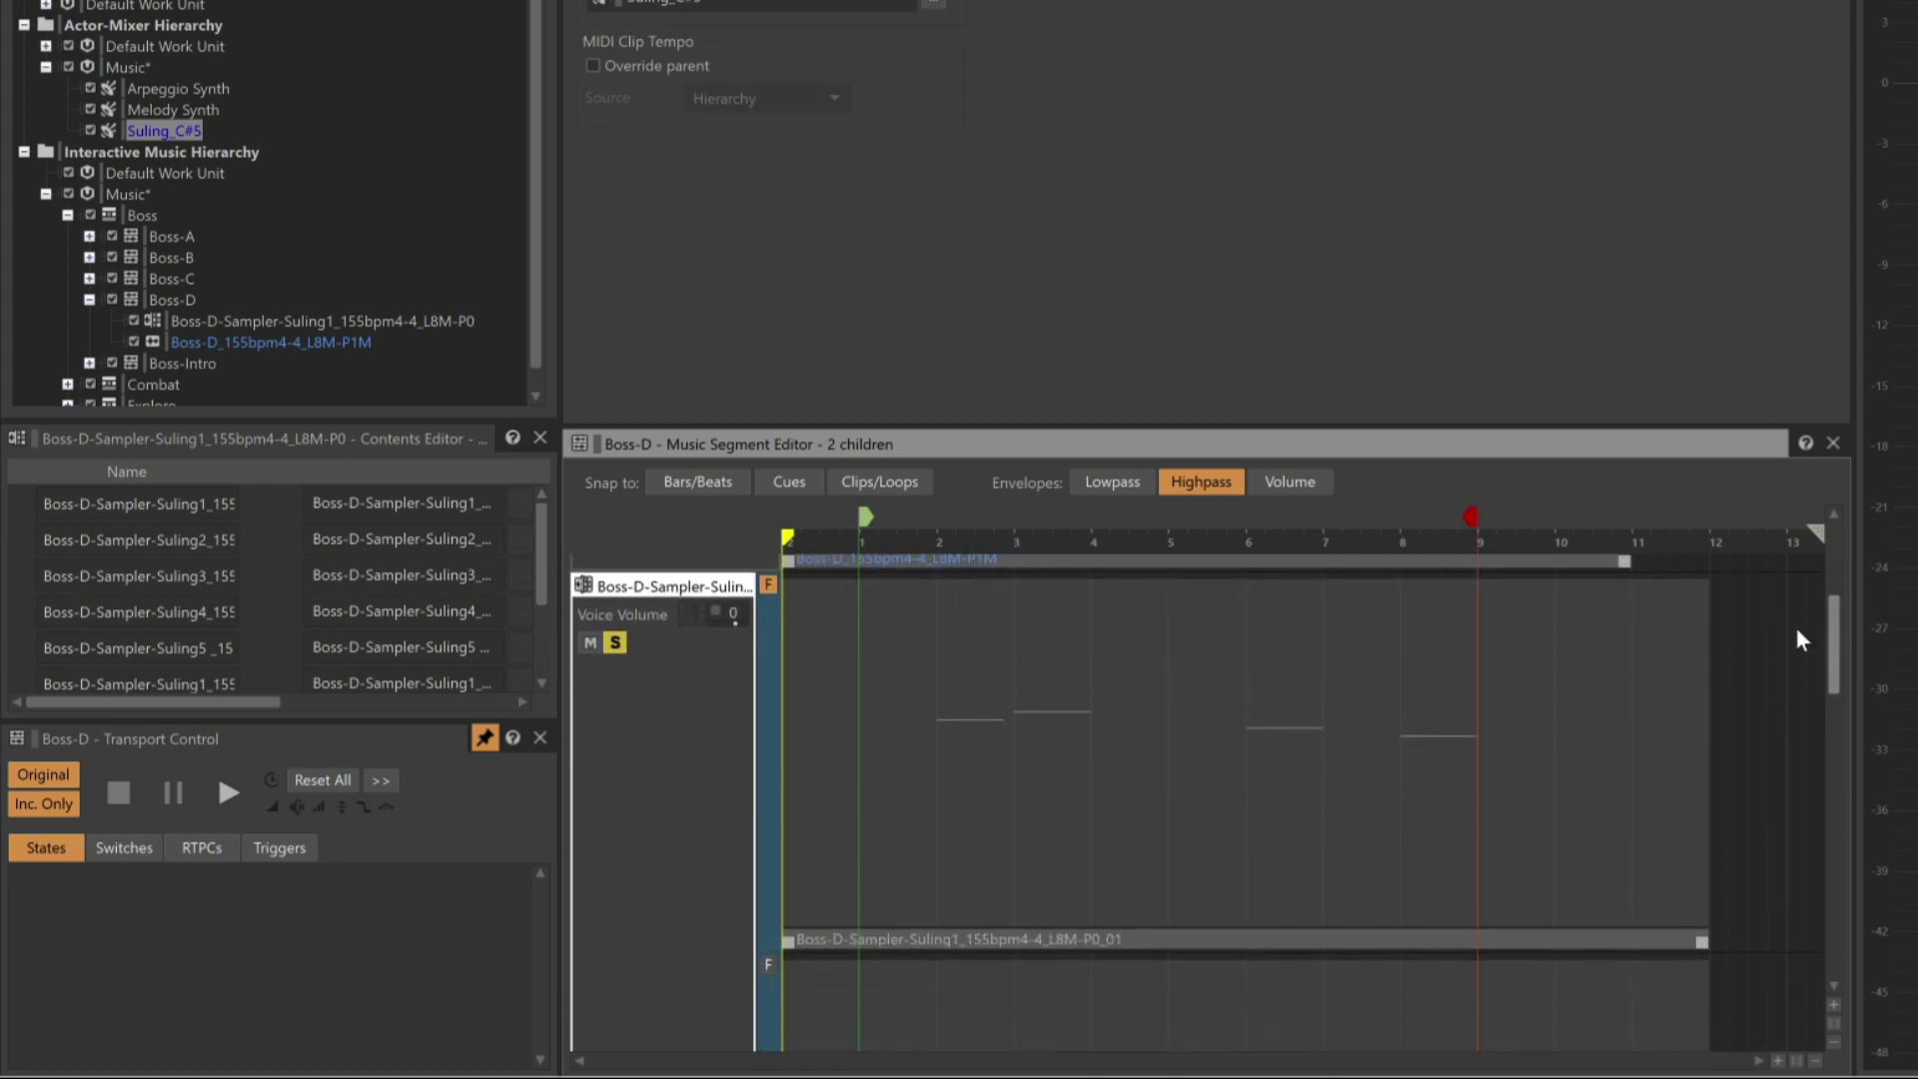
key(space)
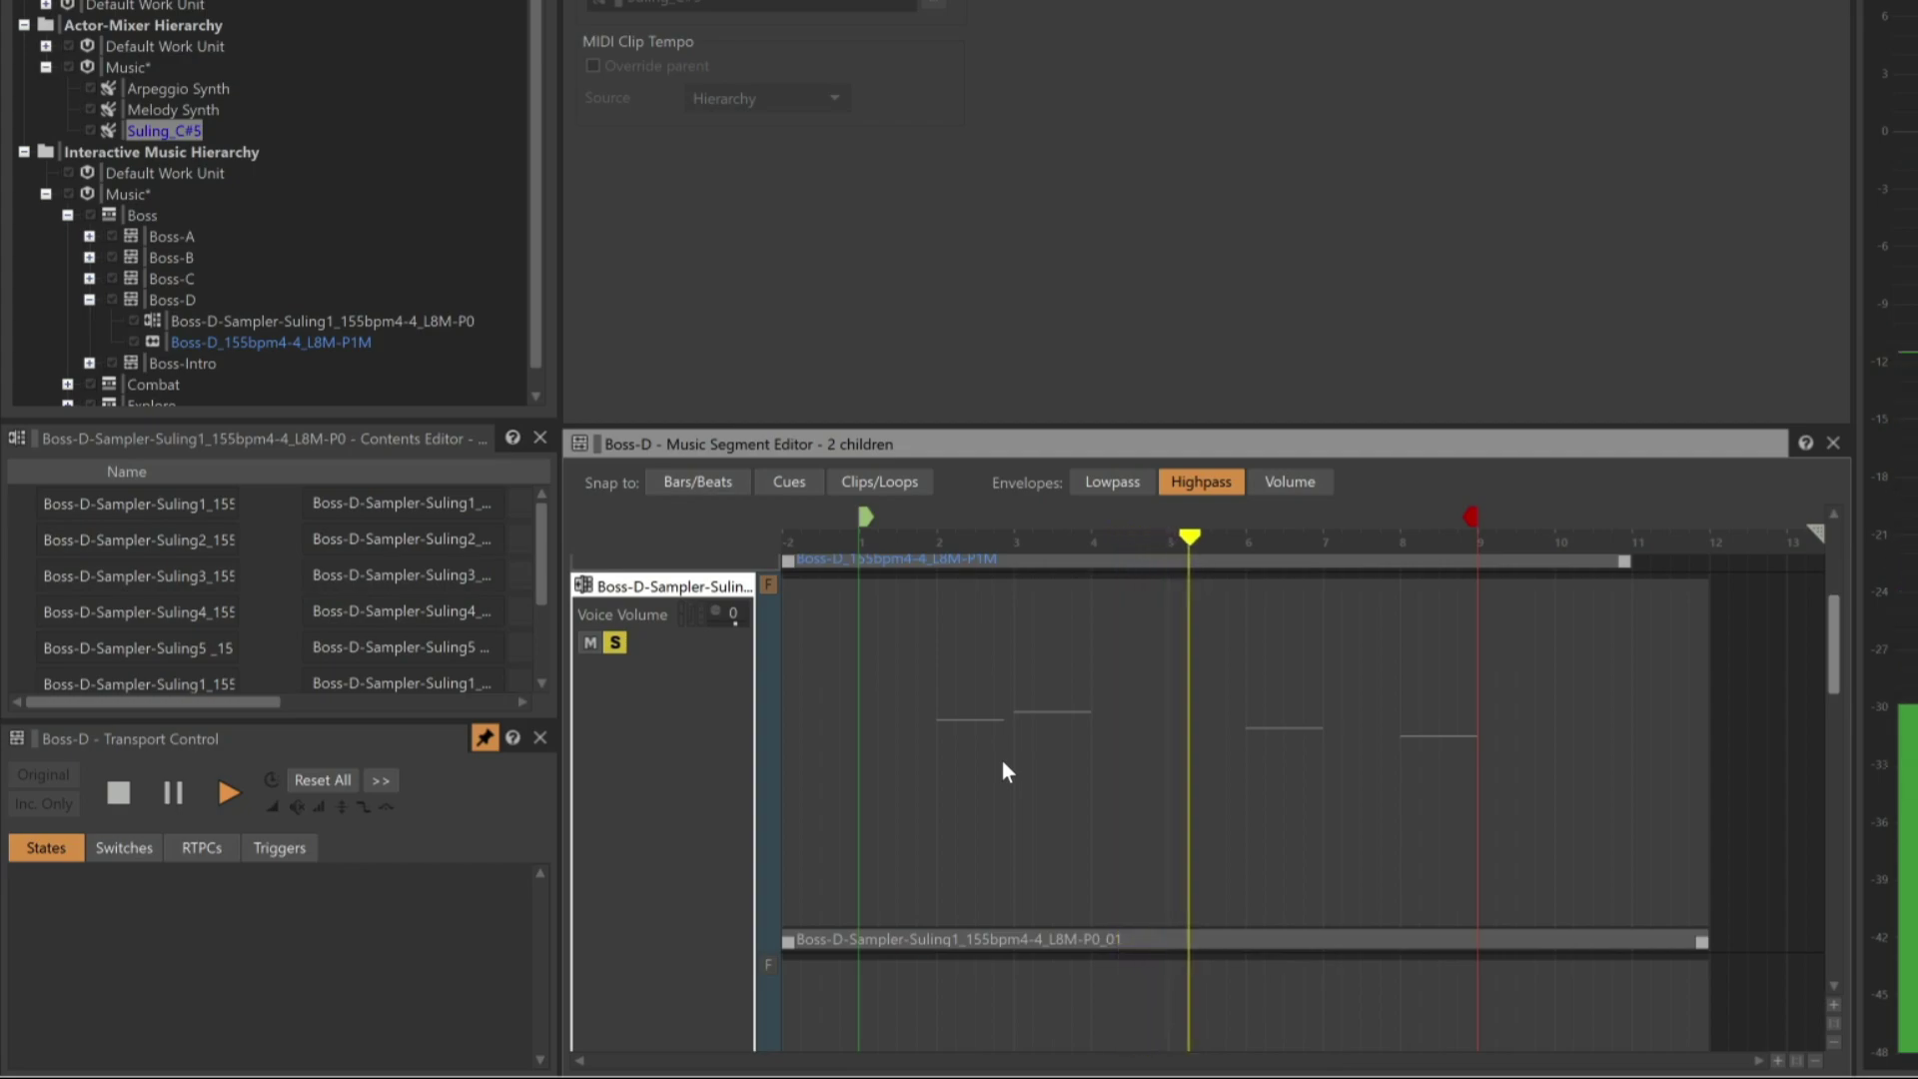
key(space)
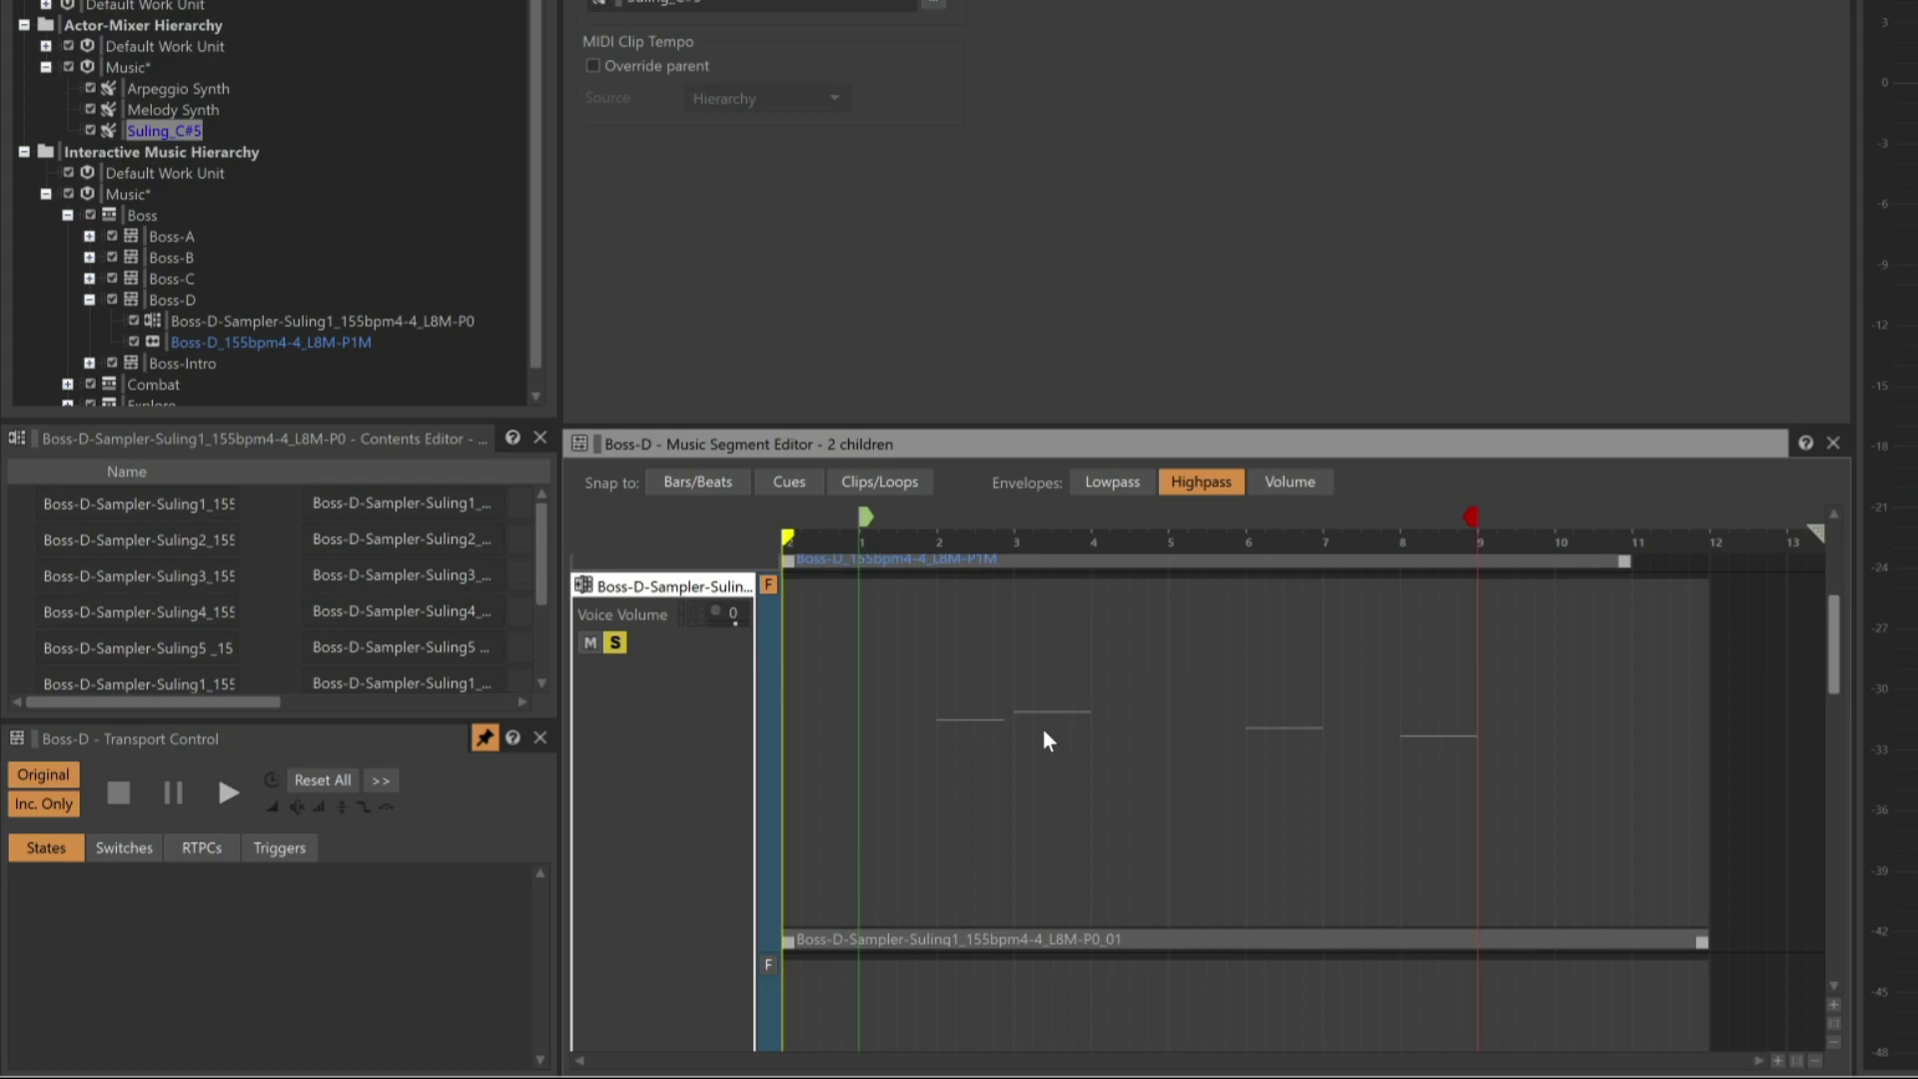
Step: Enable Note Tracking on Suling_C#5 with root note C4, then play and stop the segment
click(158, 127)
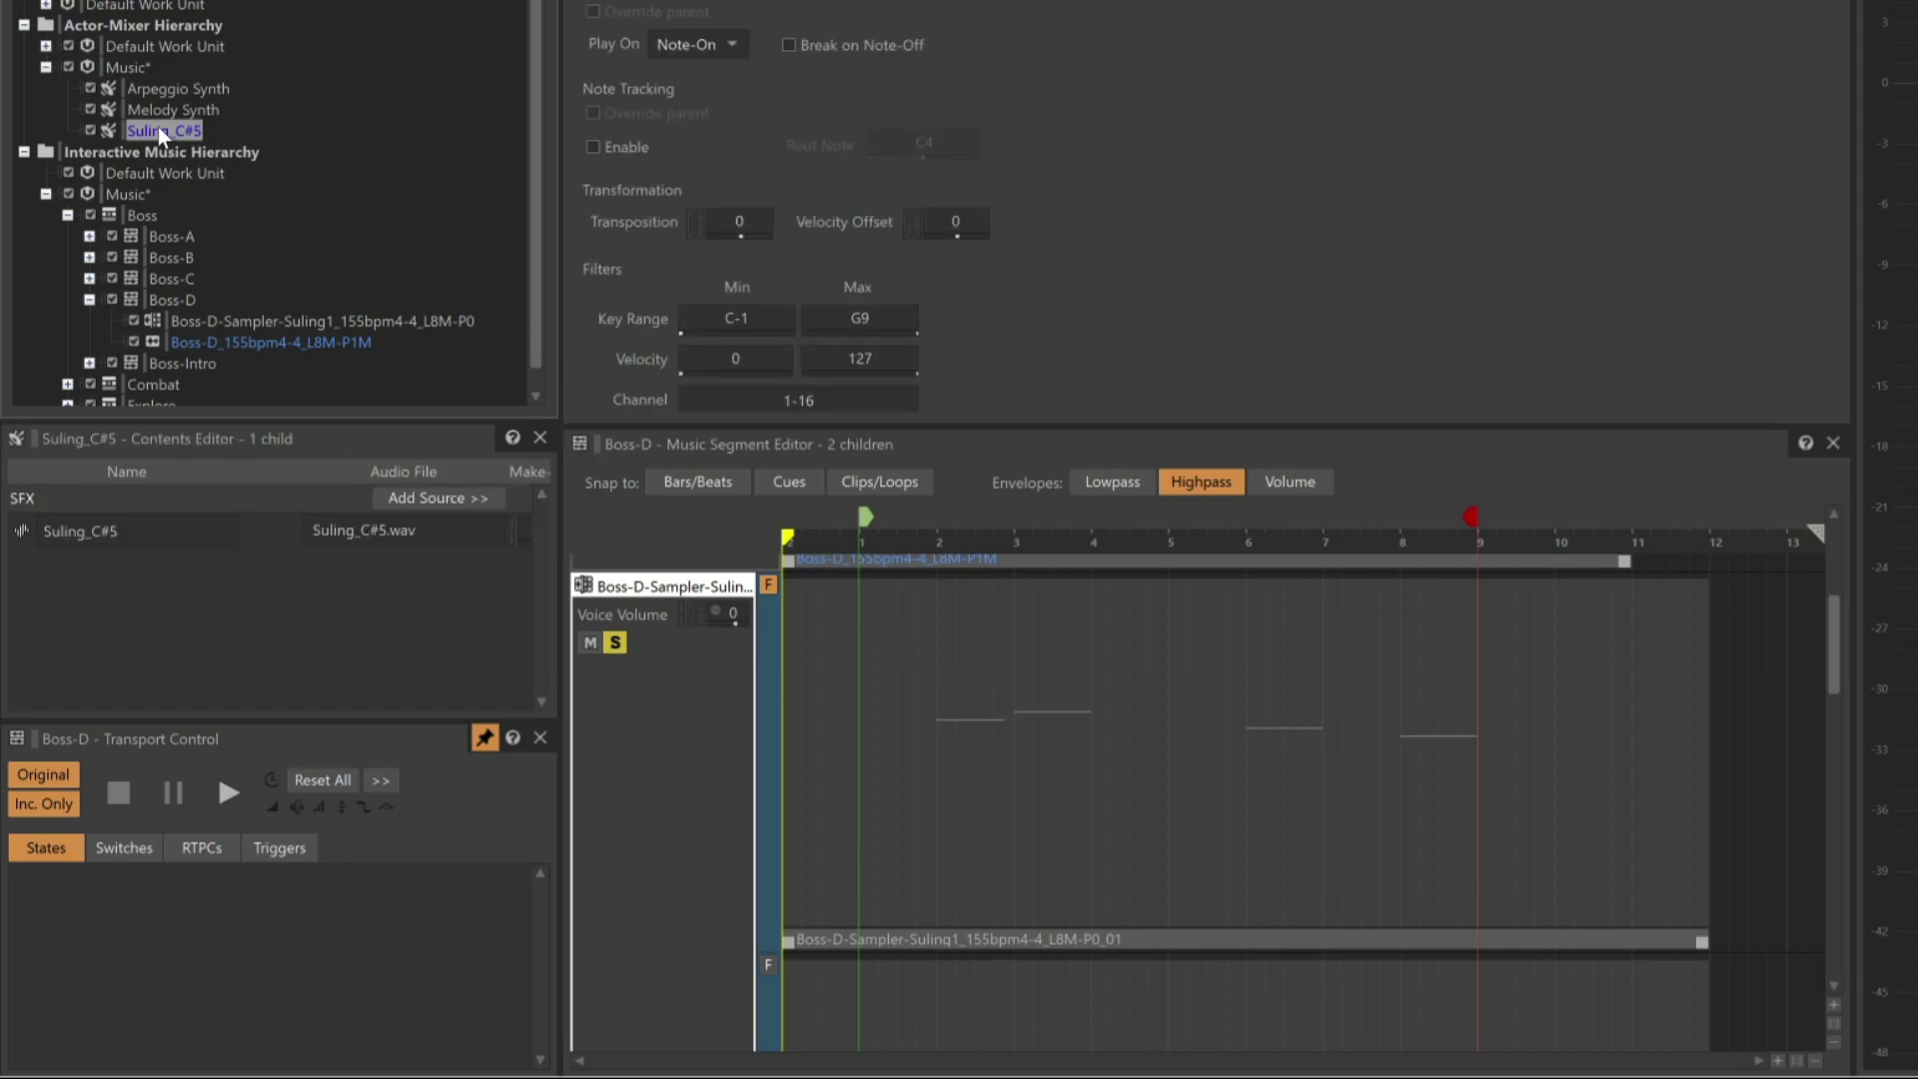
click(594, 146)
key(space)
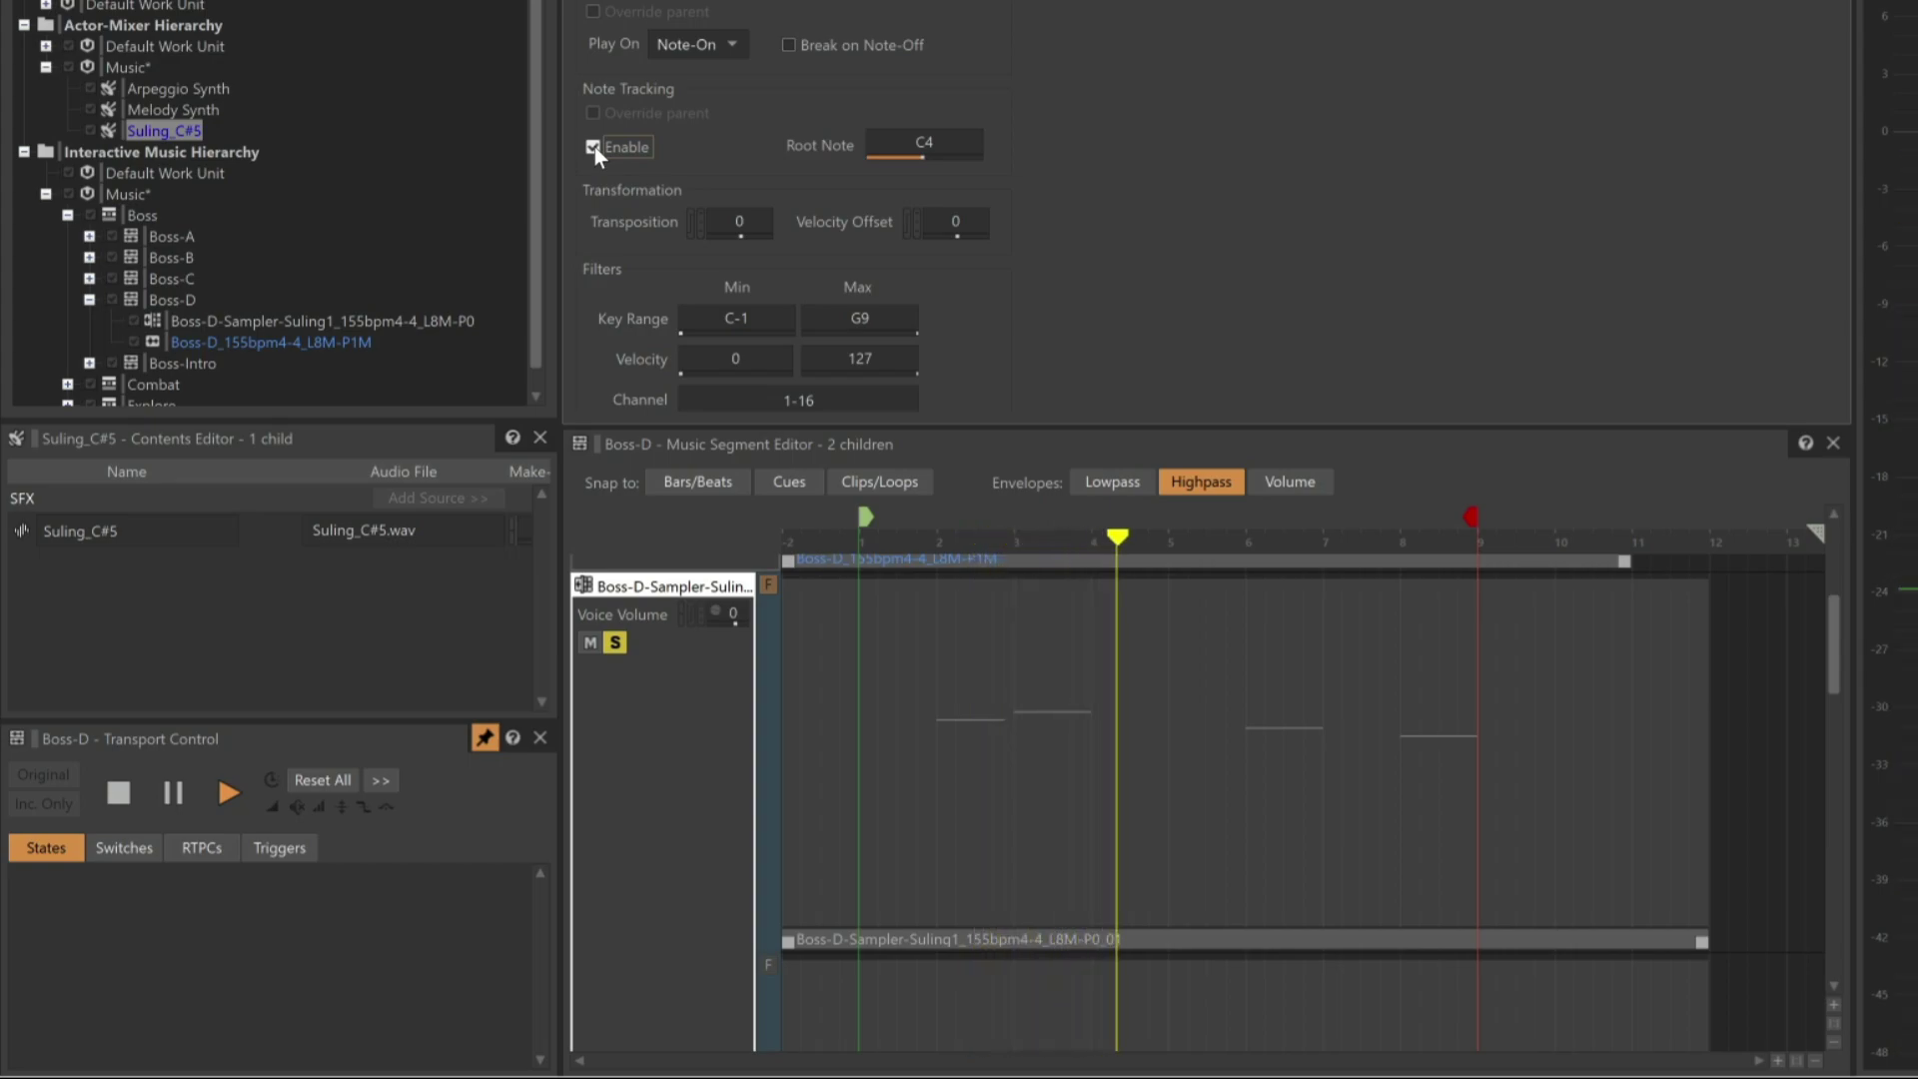
key(space)
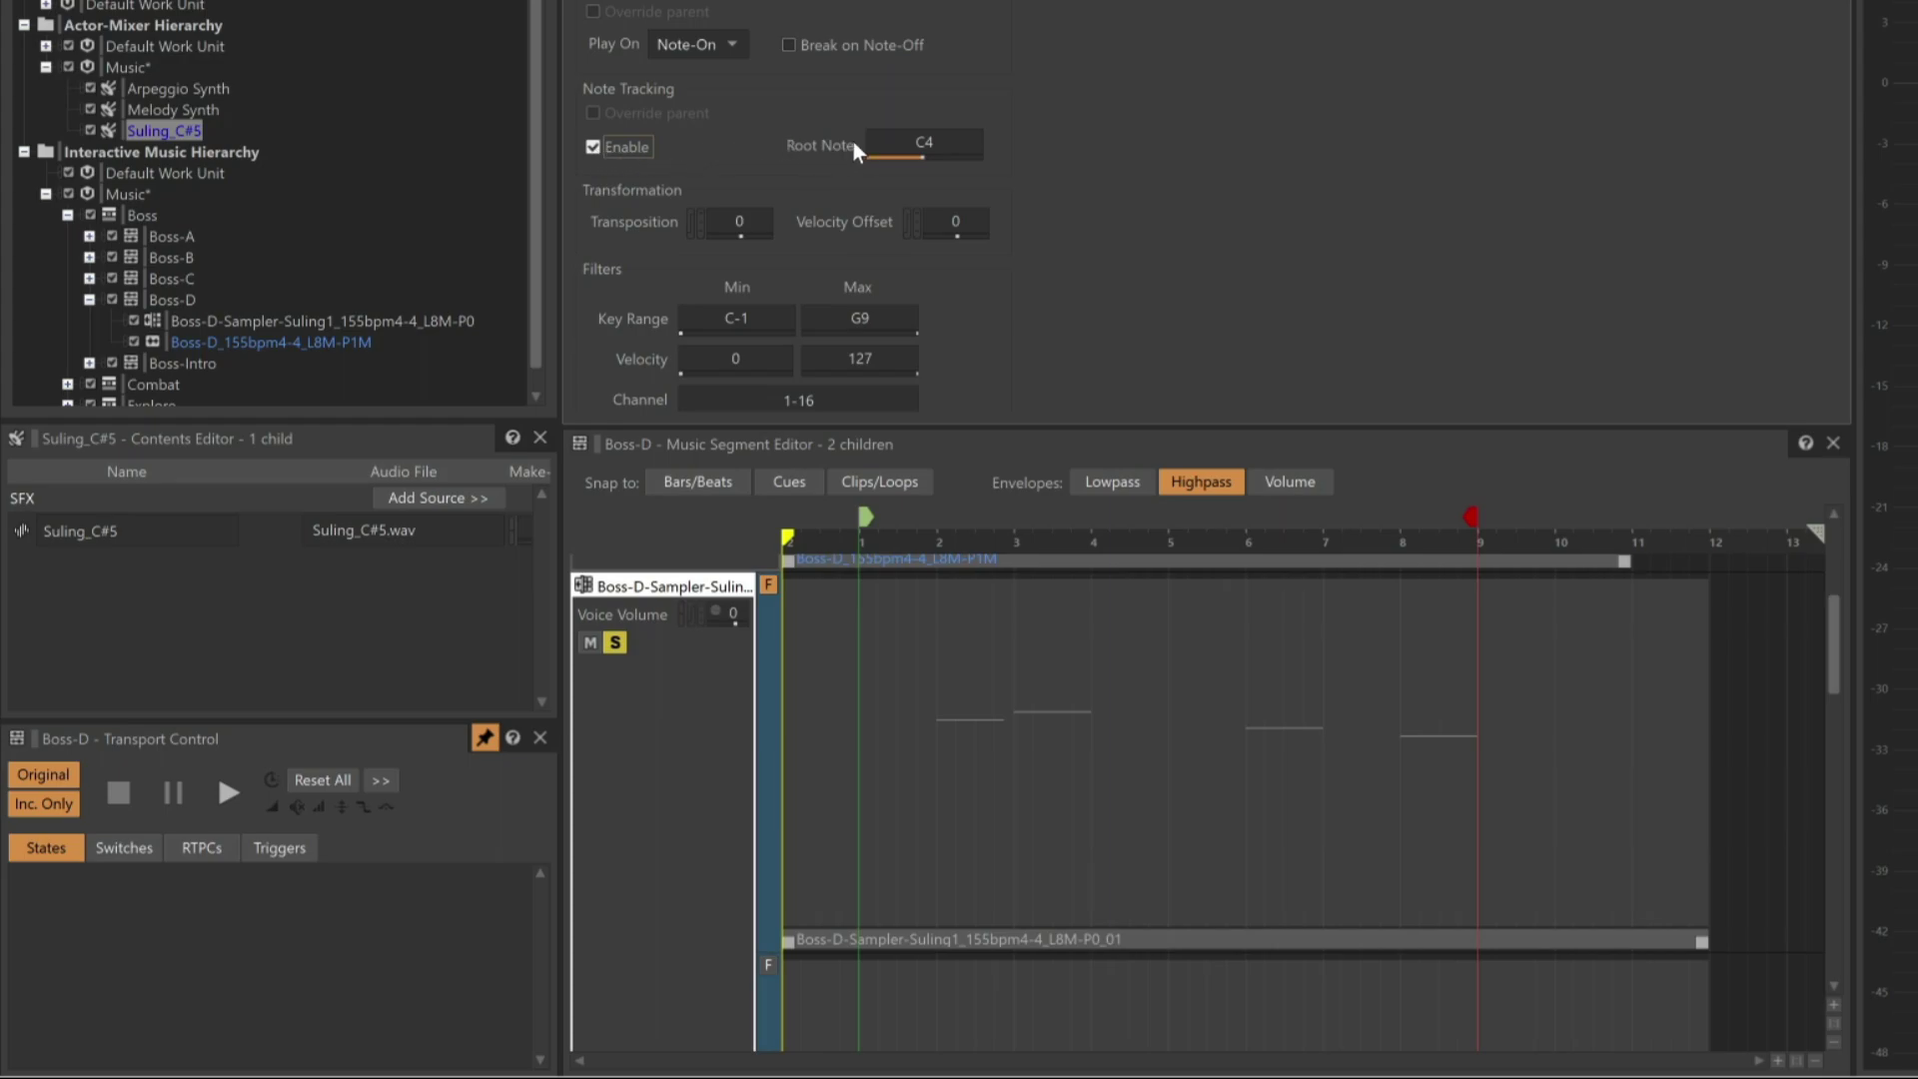
text(C)
text(#5)
Step: Play and stop the Boss-D segment to hear Suling_C#5 tracked from root C#5
key(space)
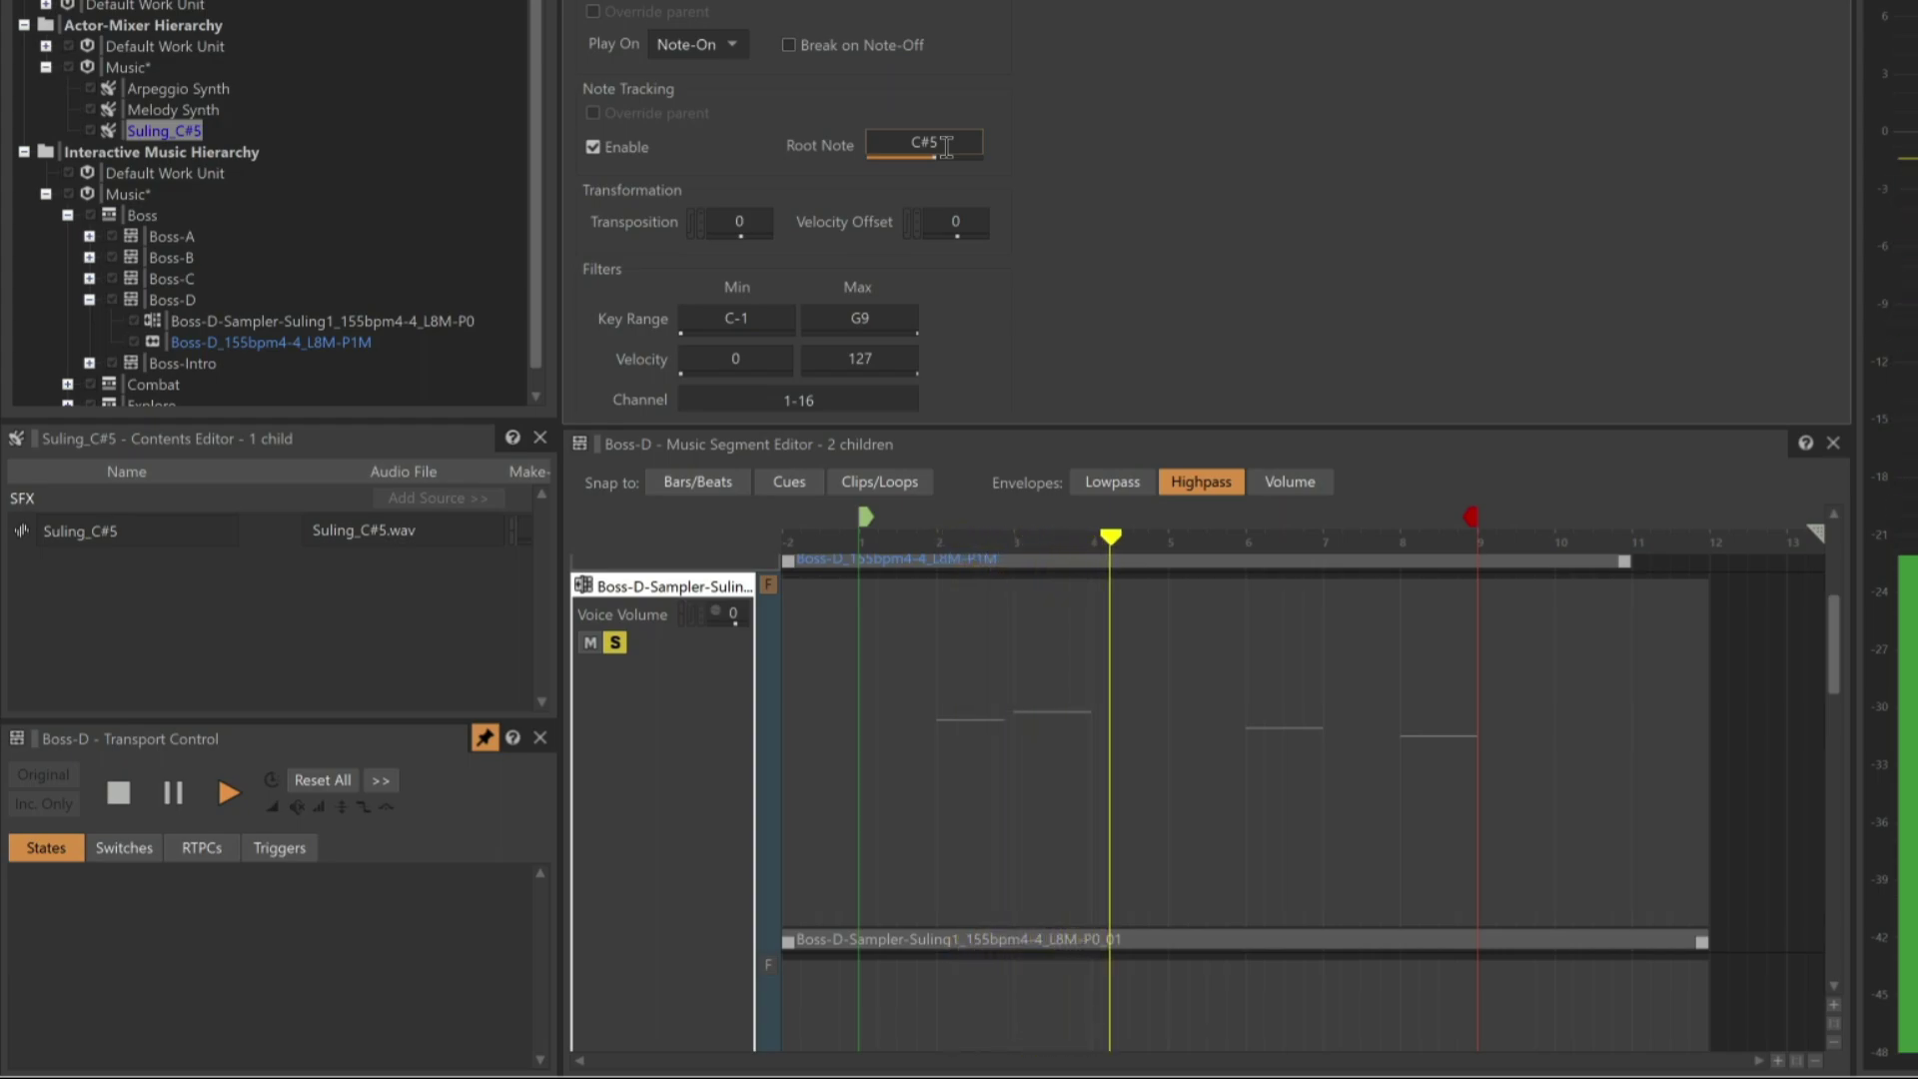
key(space)
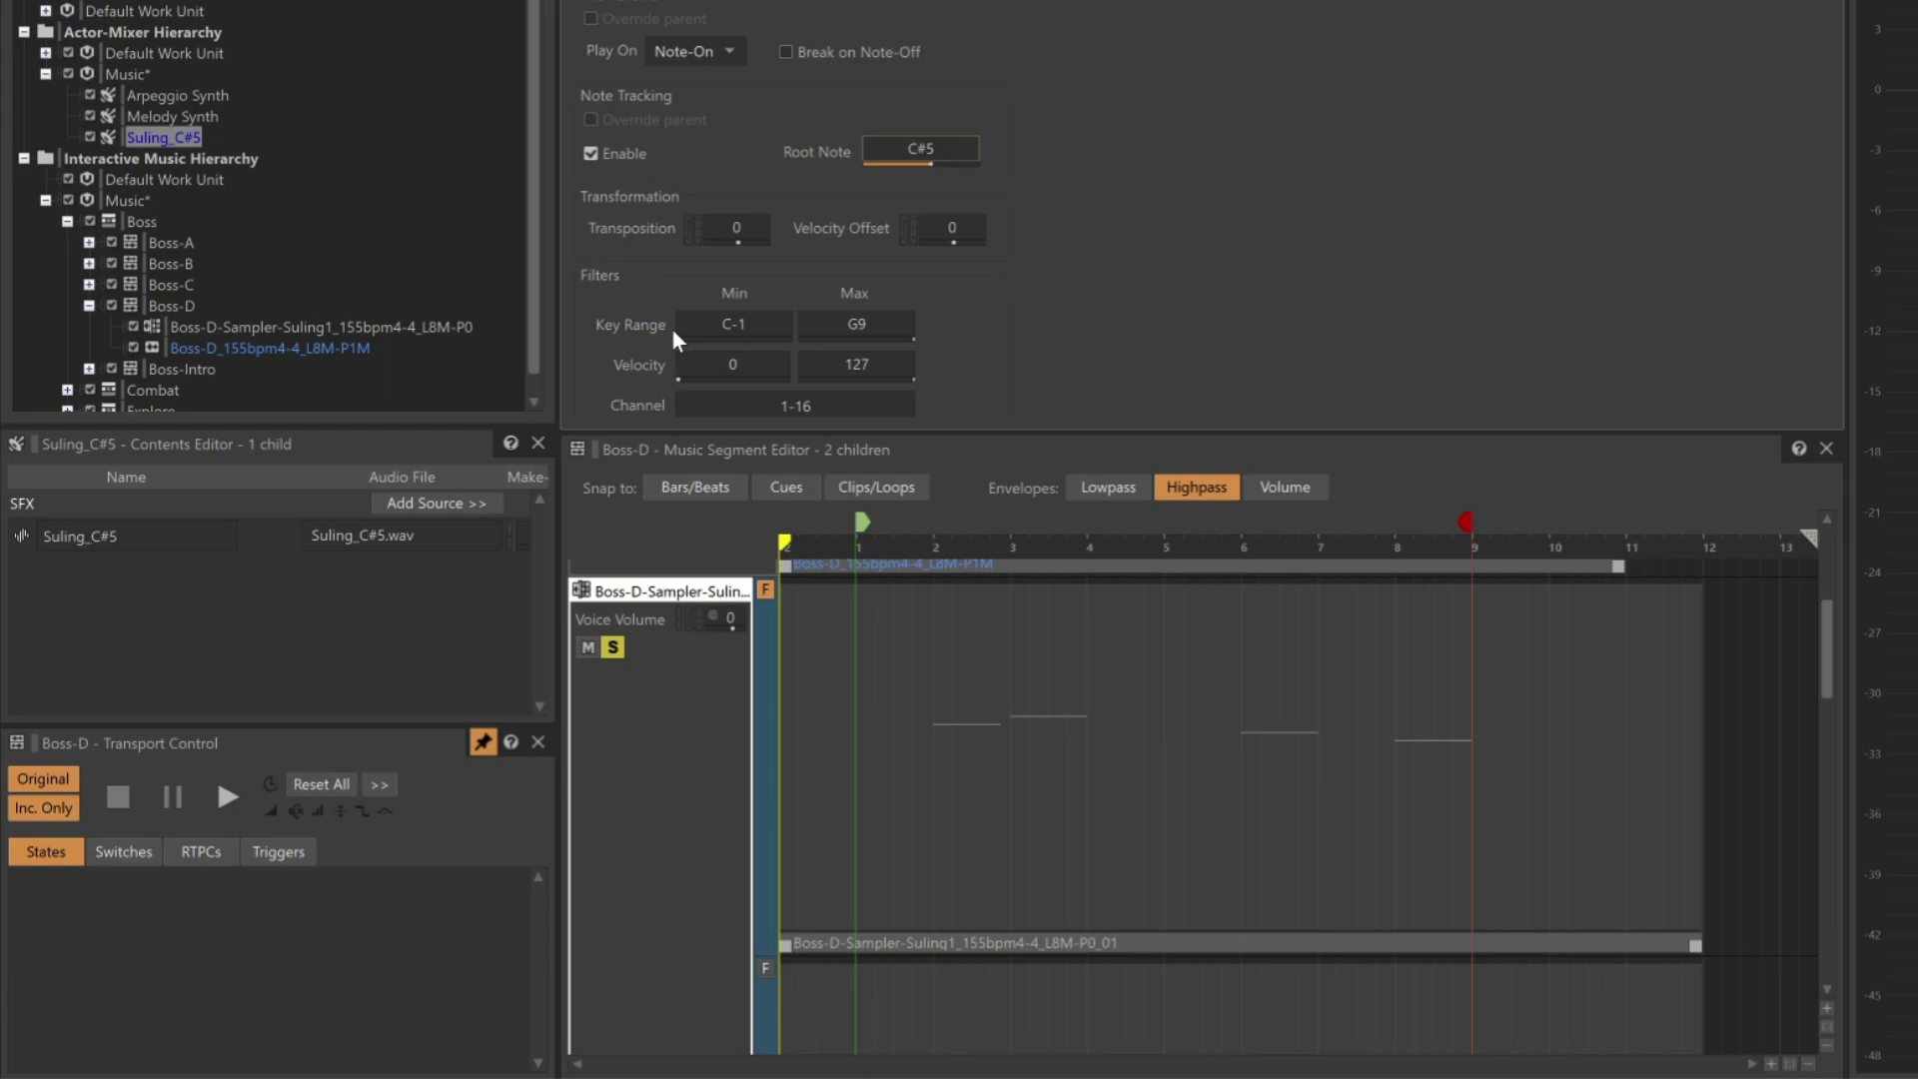
Step: Set Suling_C#5's key range minimum to C#5 and maximum to F5
click(739, 328)
text(C#)
text(5)
click(879, 325)
text(F5)
key(Return)
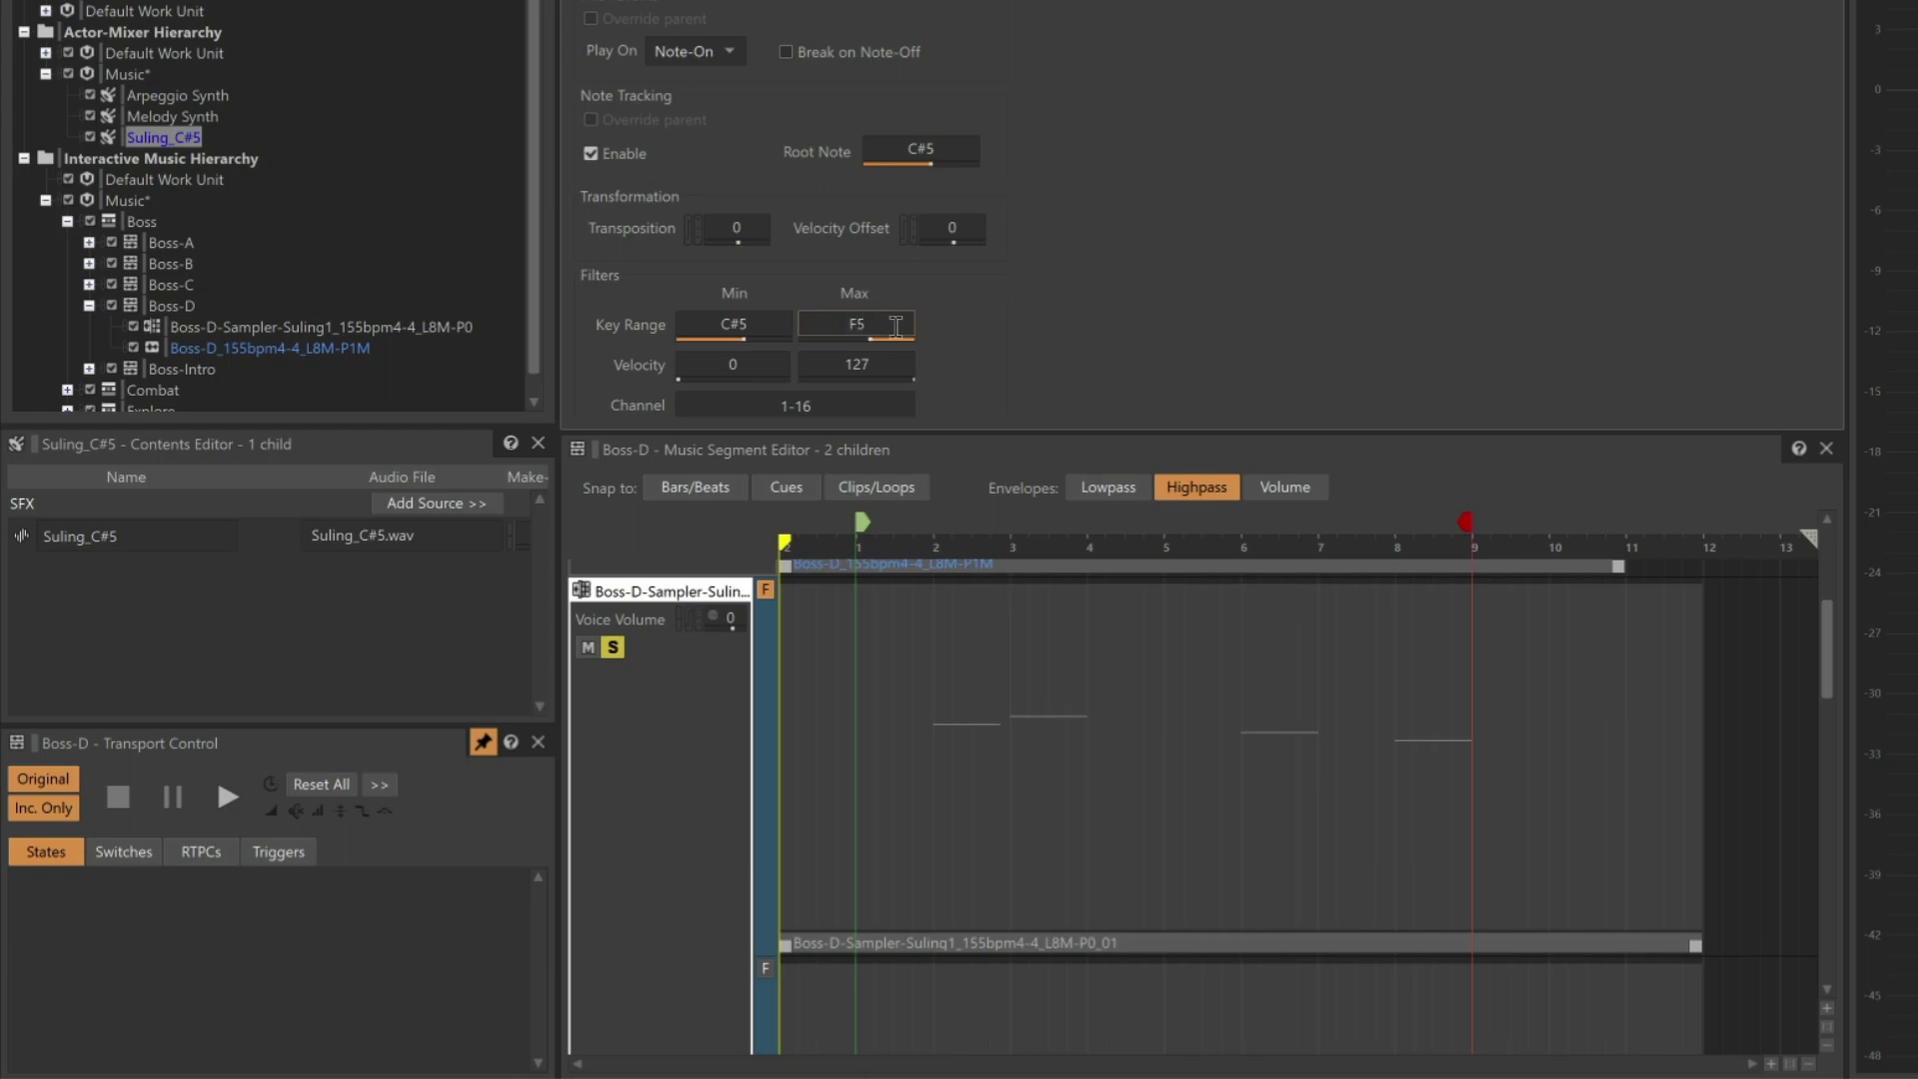
Step: Audition the segment, then delete Suling_C#5 from the Music work unit
key(space)
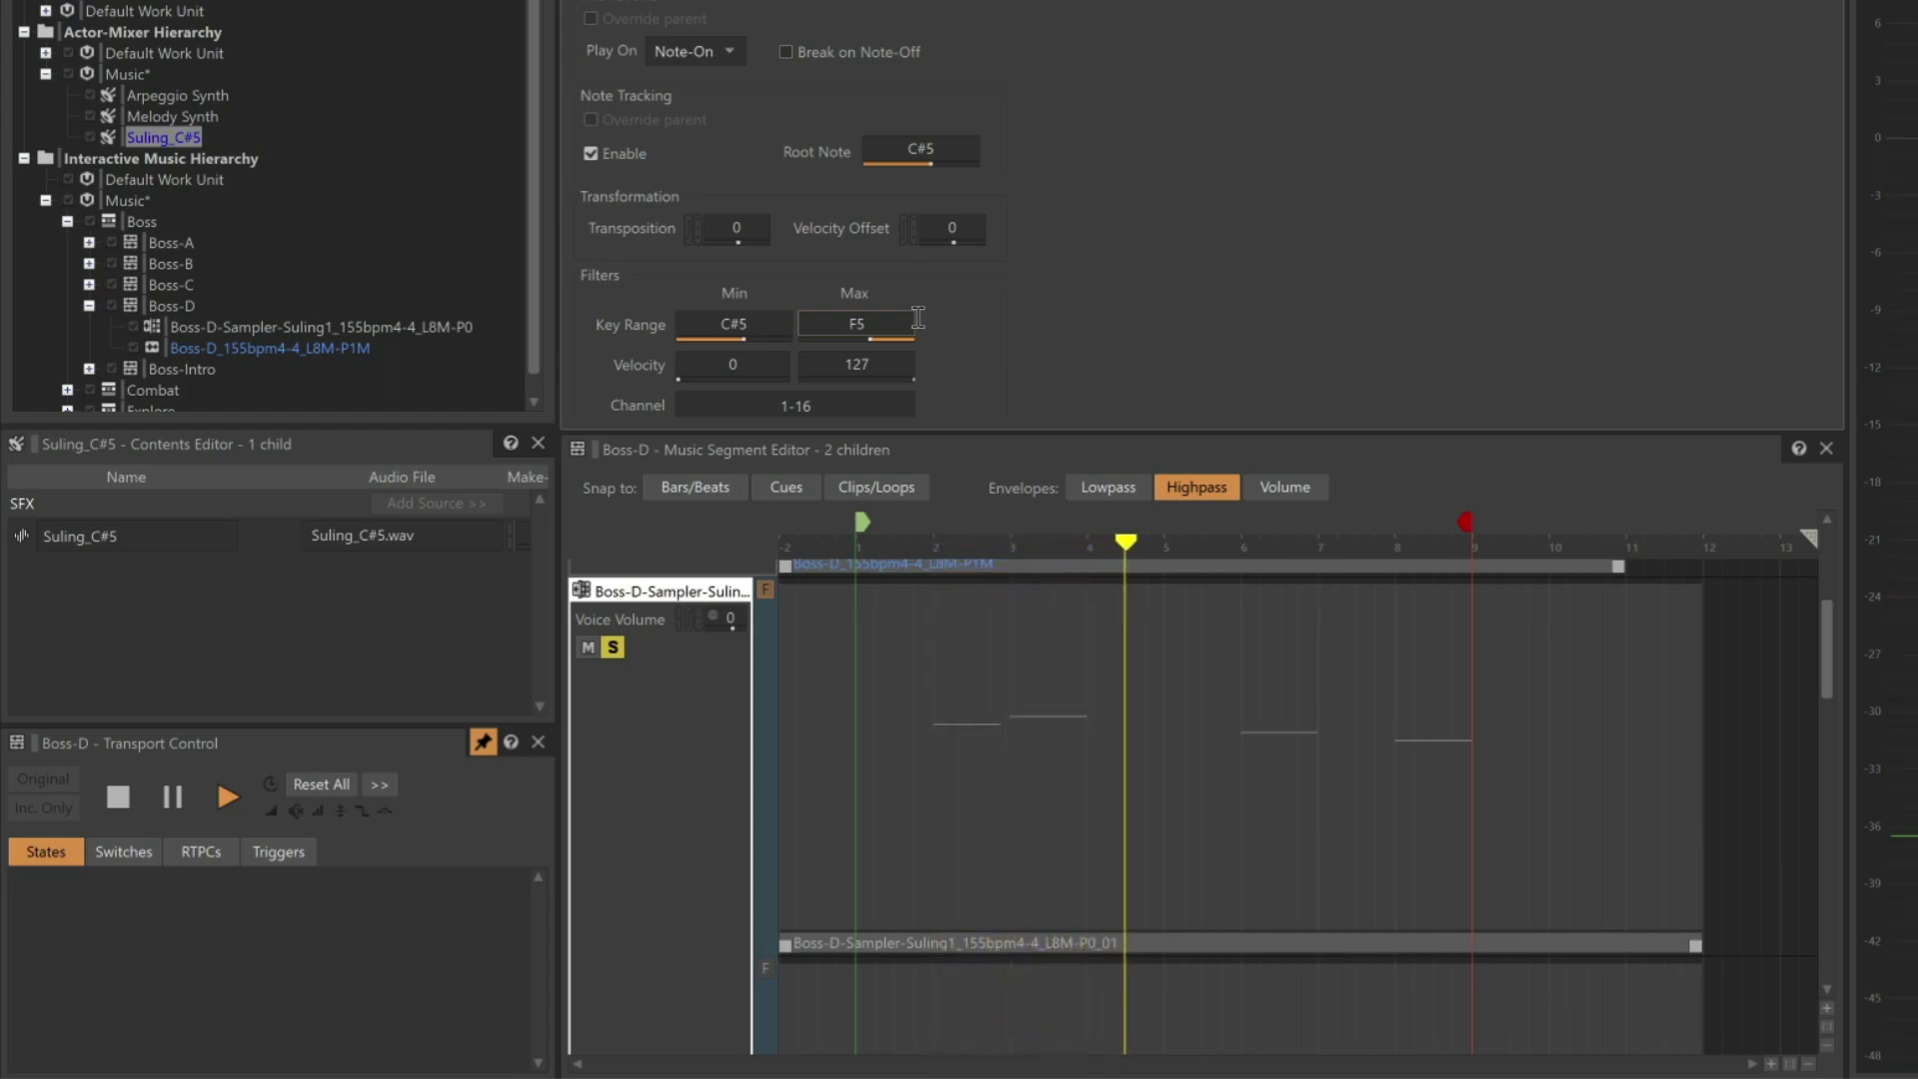
key(space)
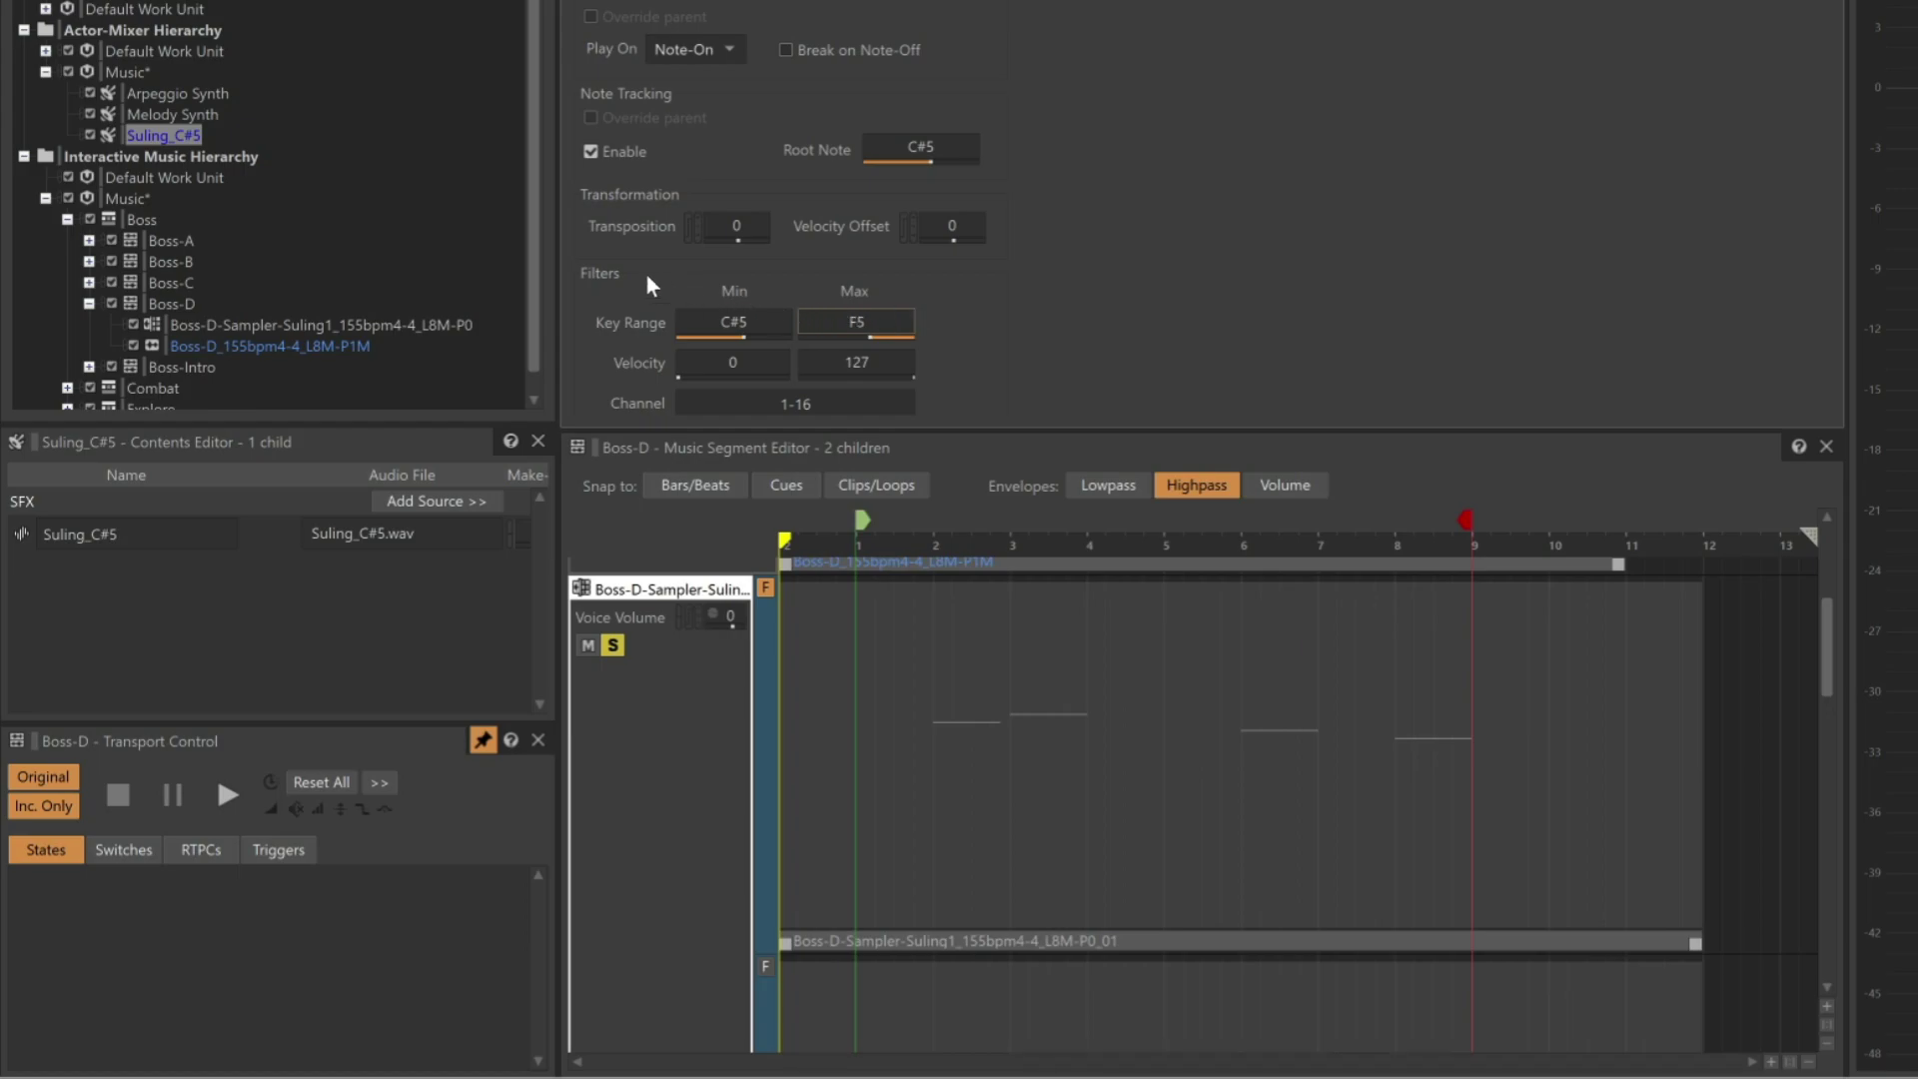
right_click(184, 137)
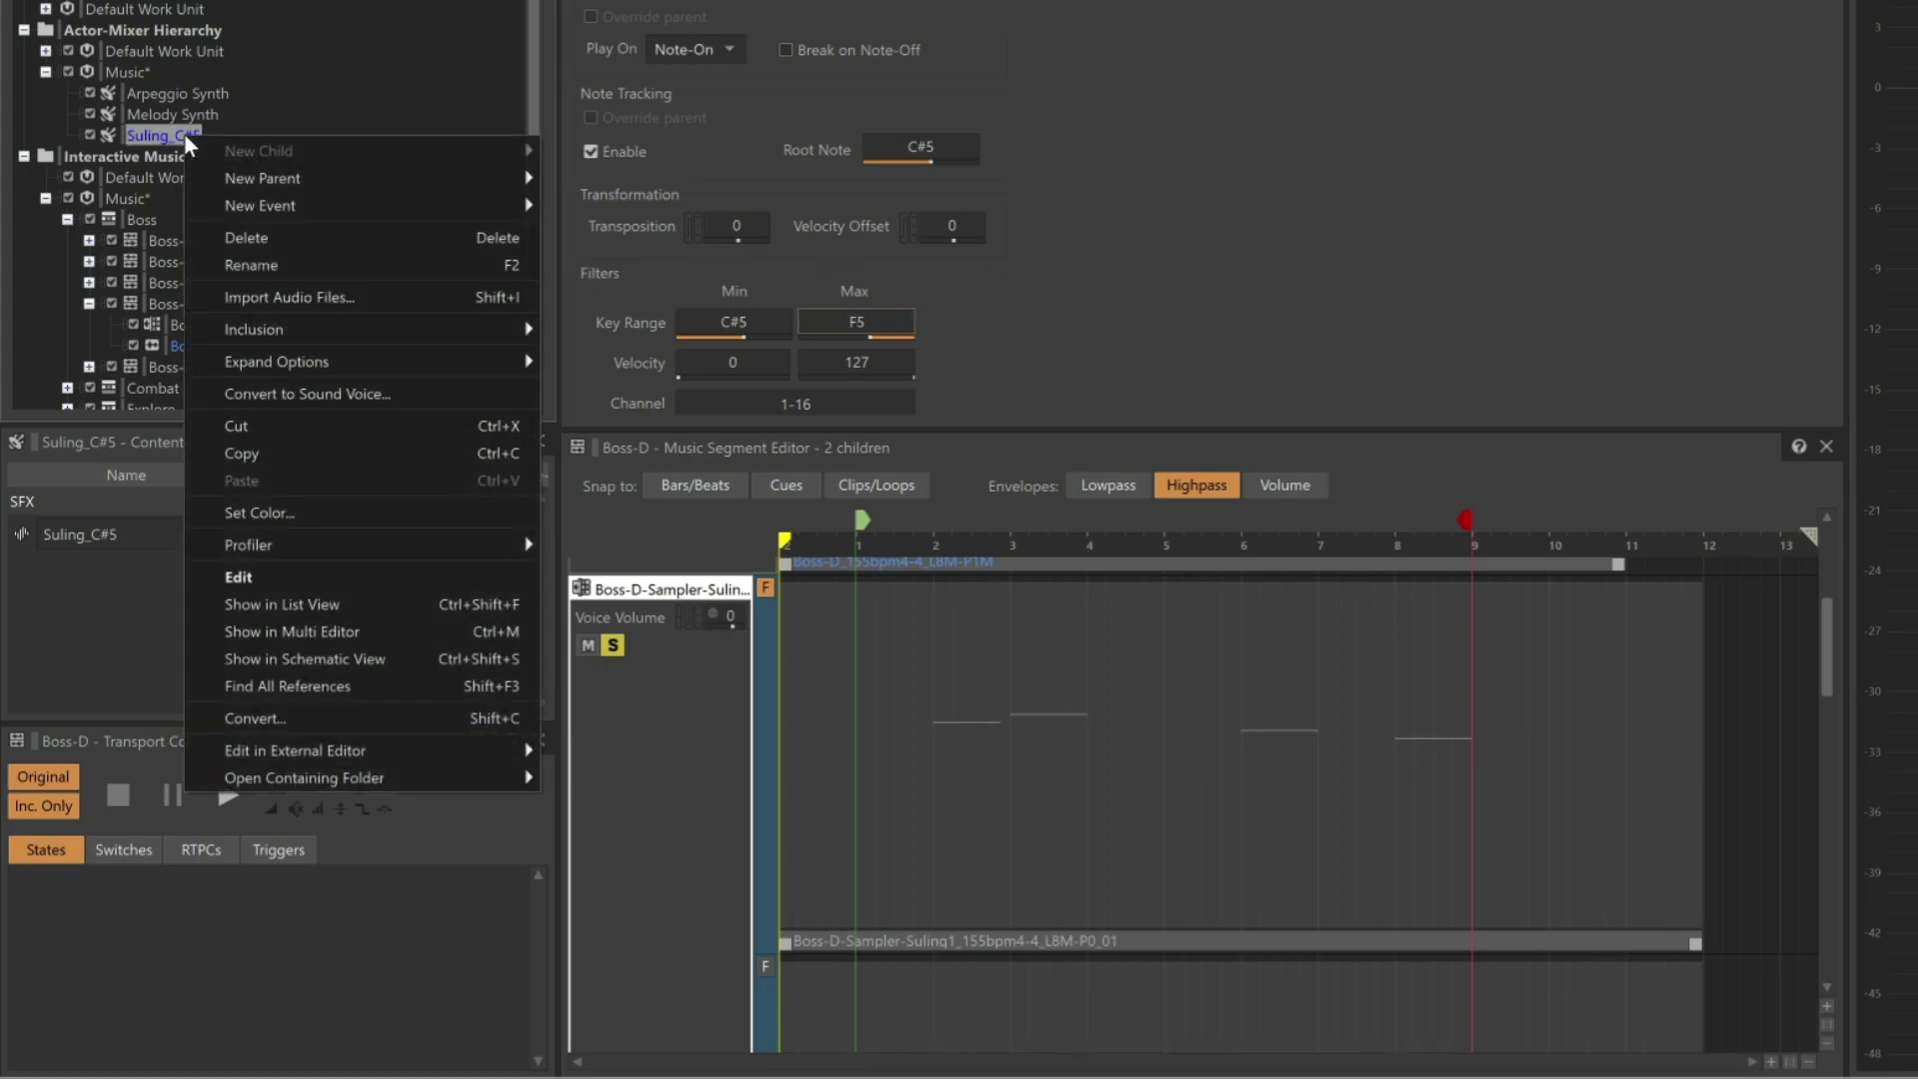
click(244, 238)
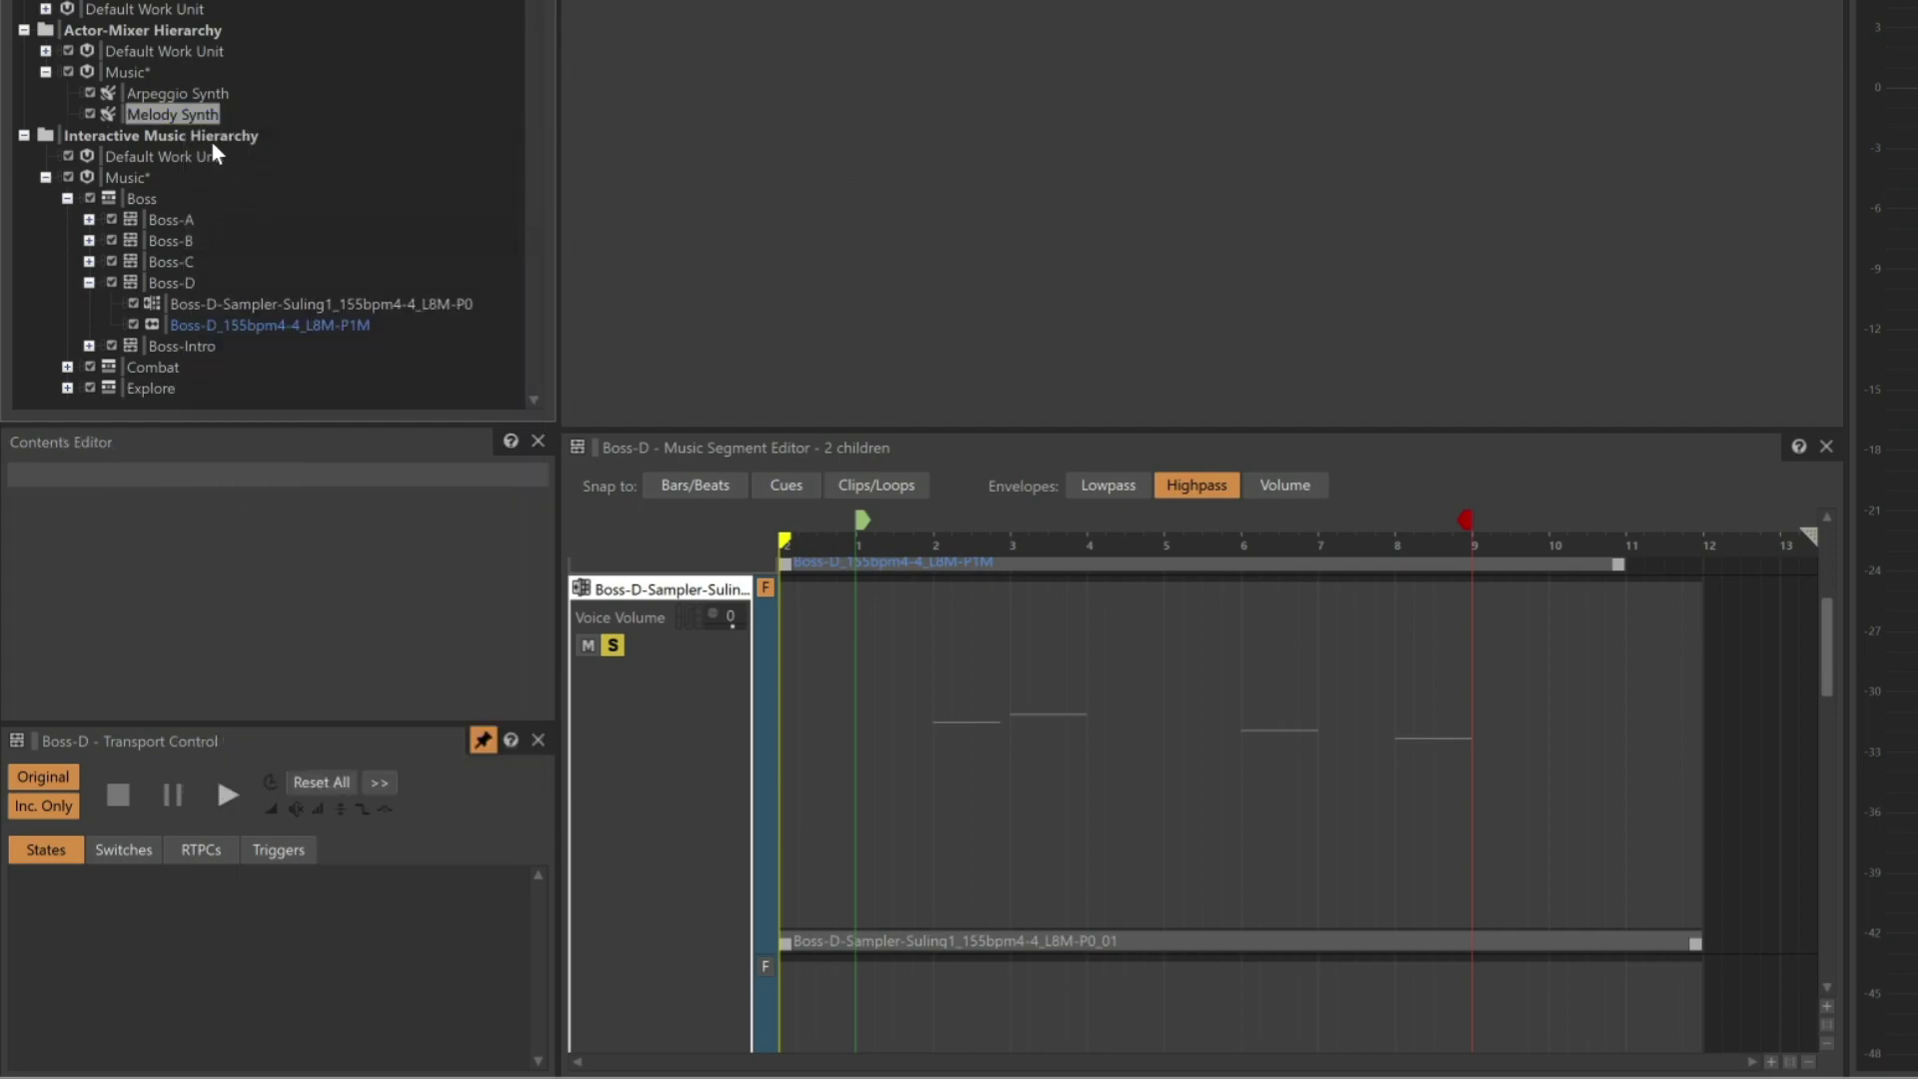
Step: Add the Boss-D Suling Samples folder to the Music importer with Add Folders
right_click(135, 72)
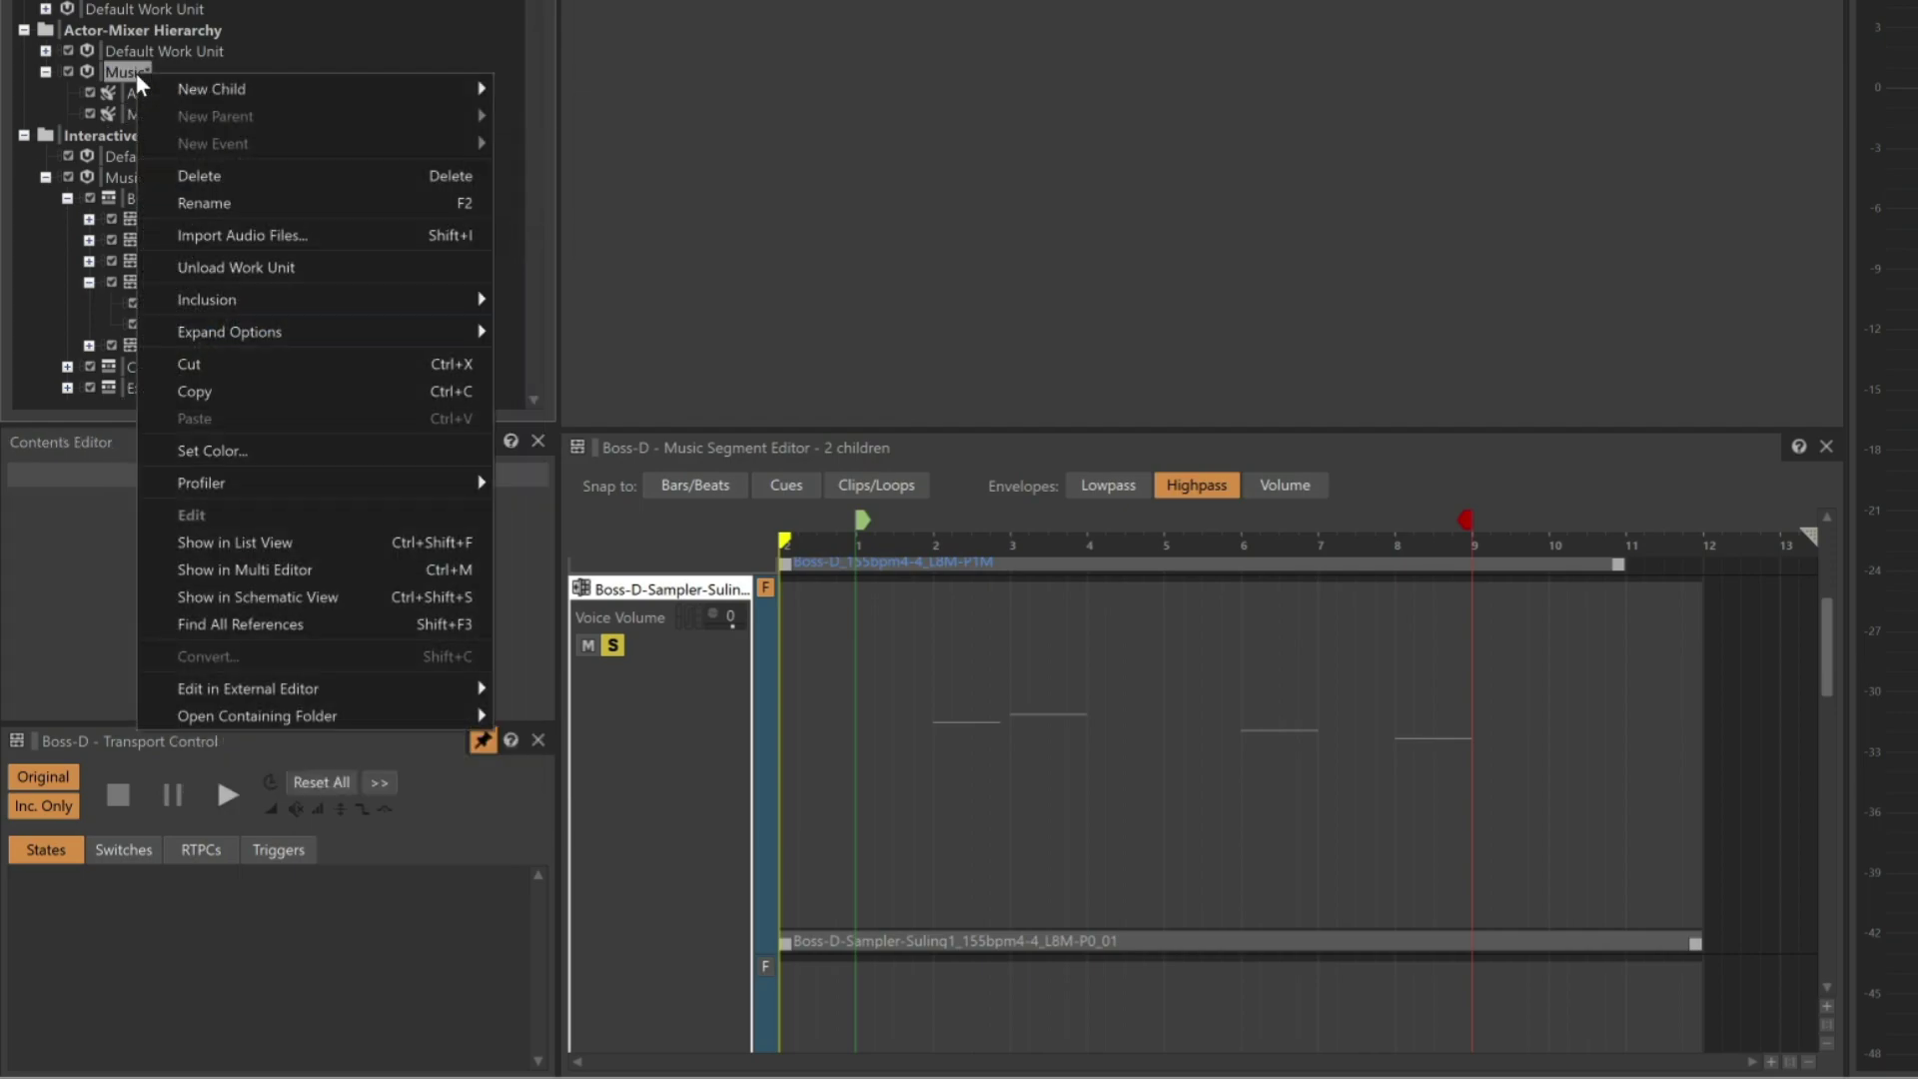
click(278, 234)
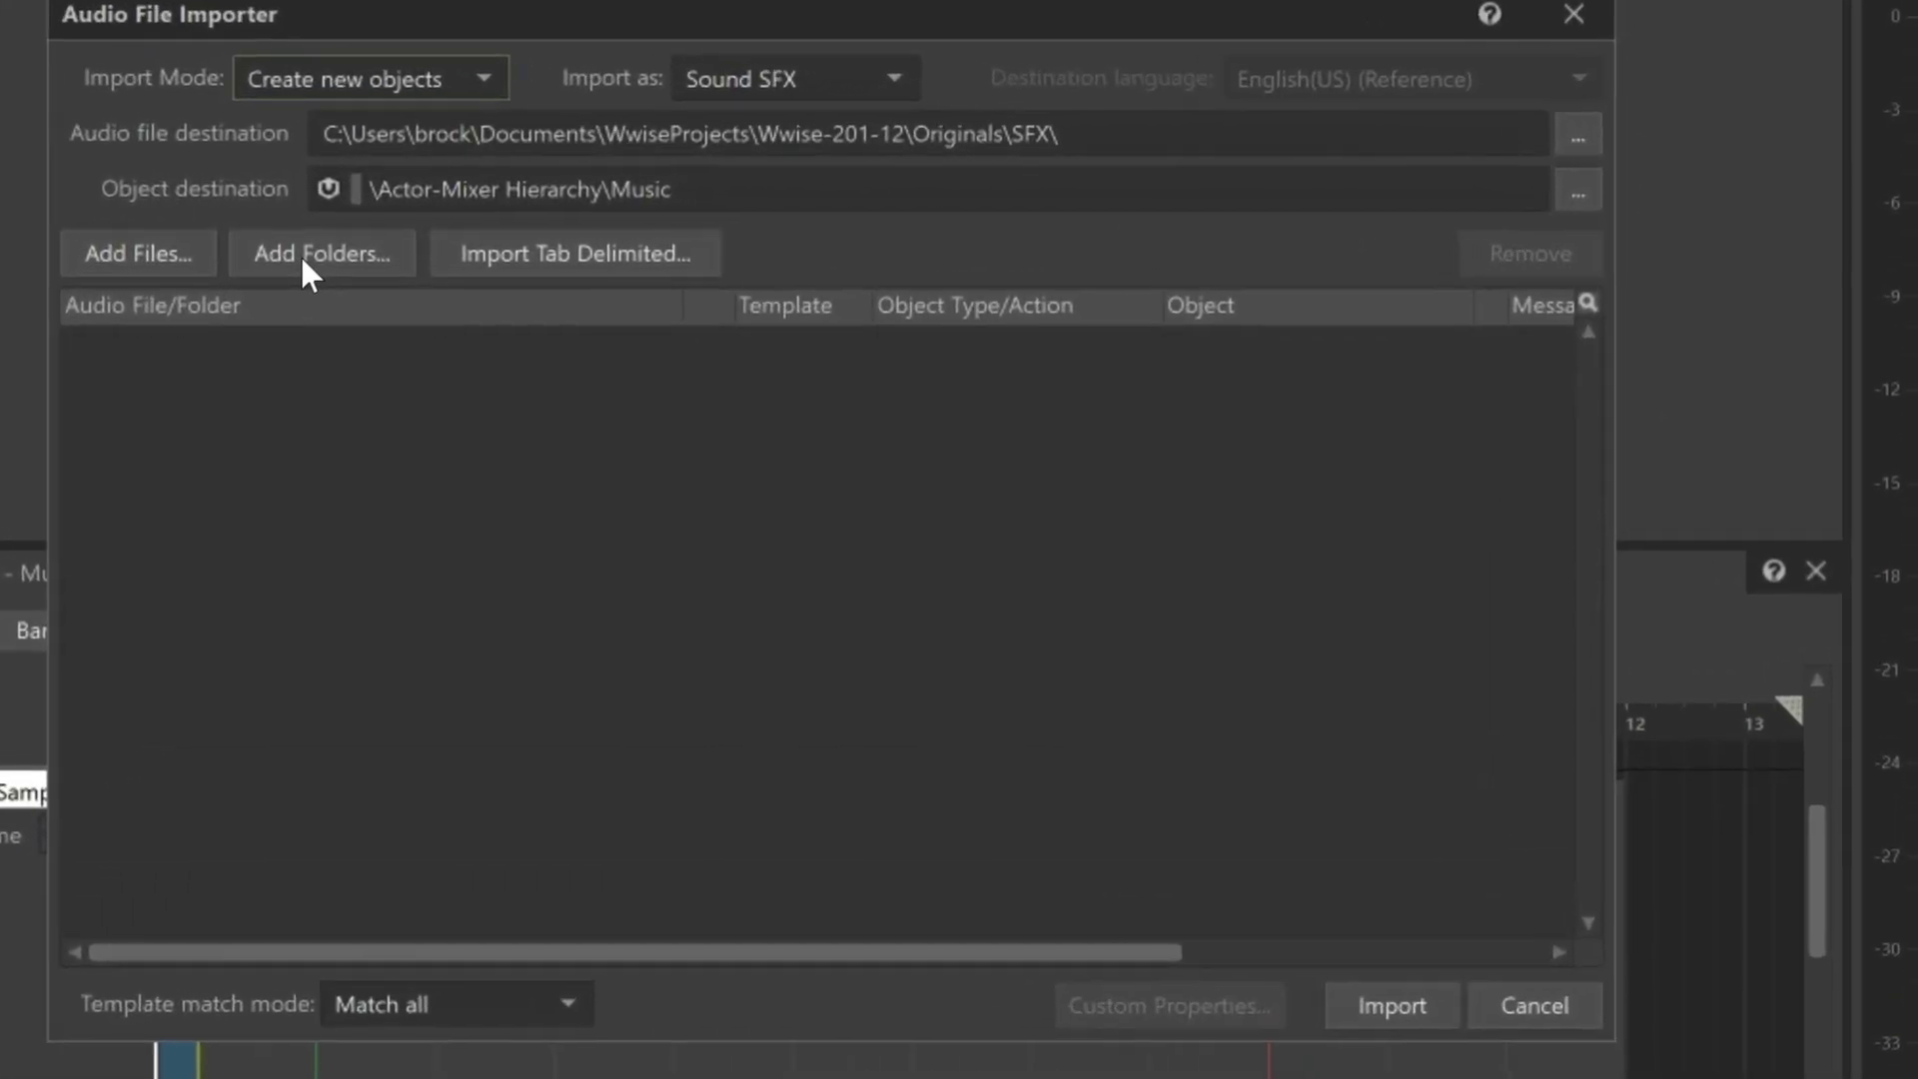
click(305, 267)
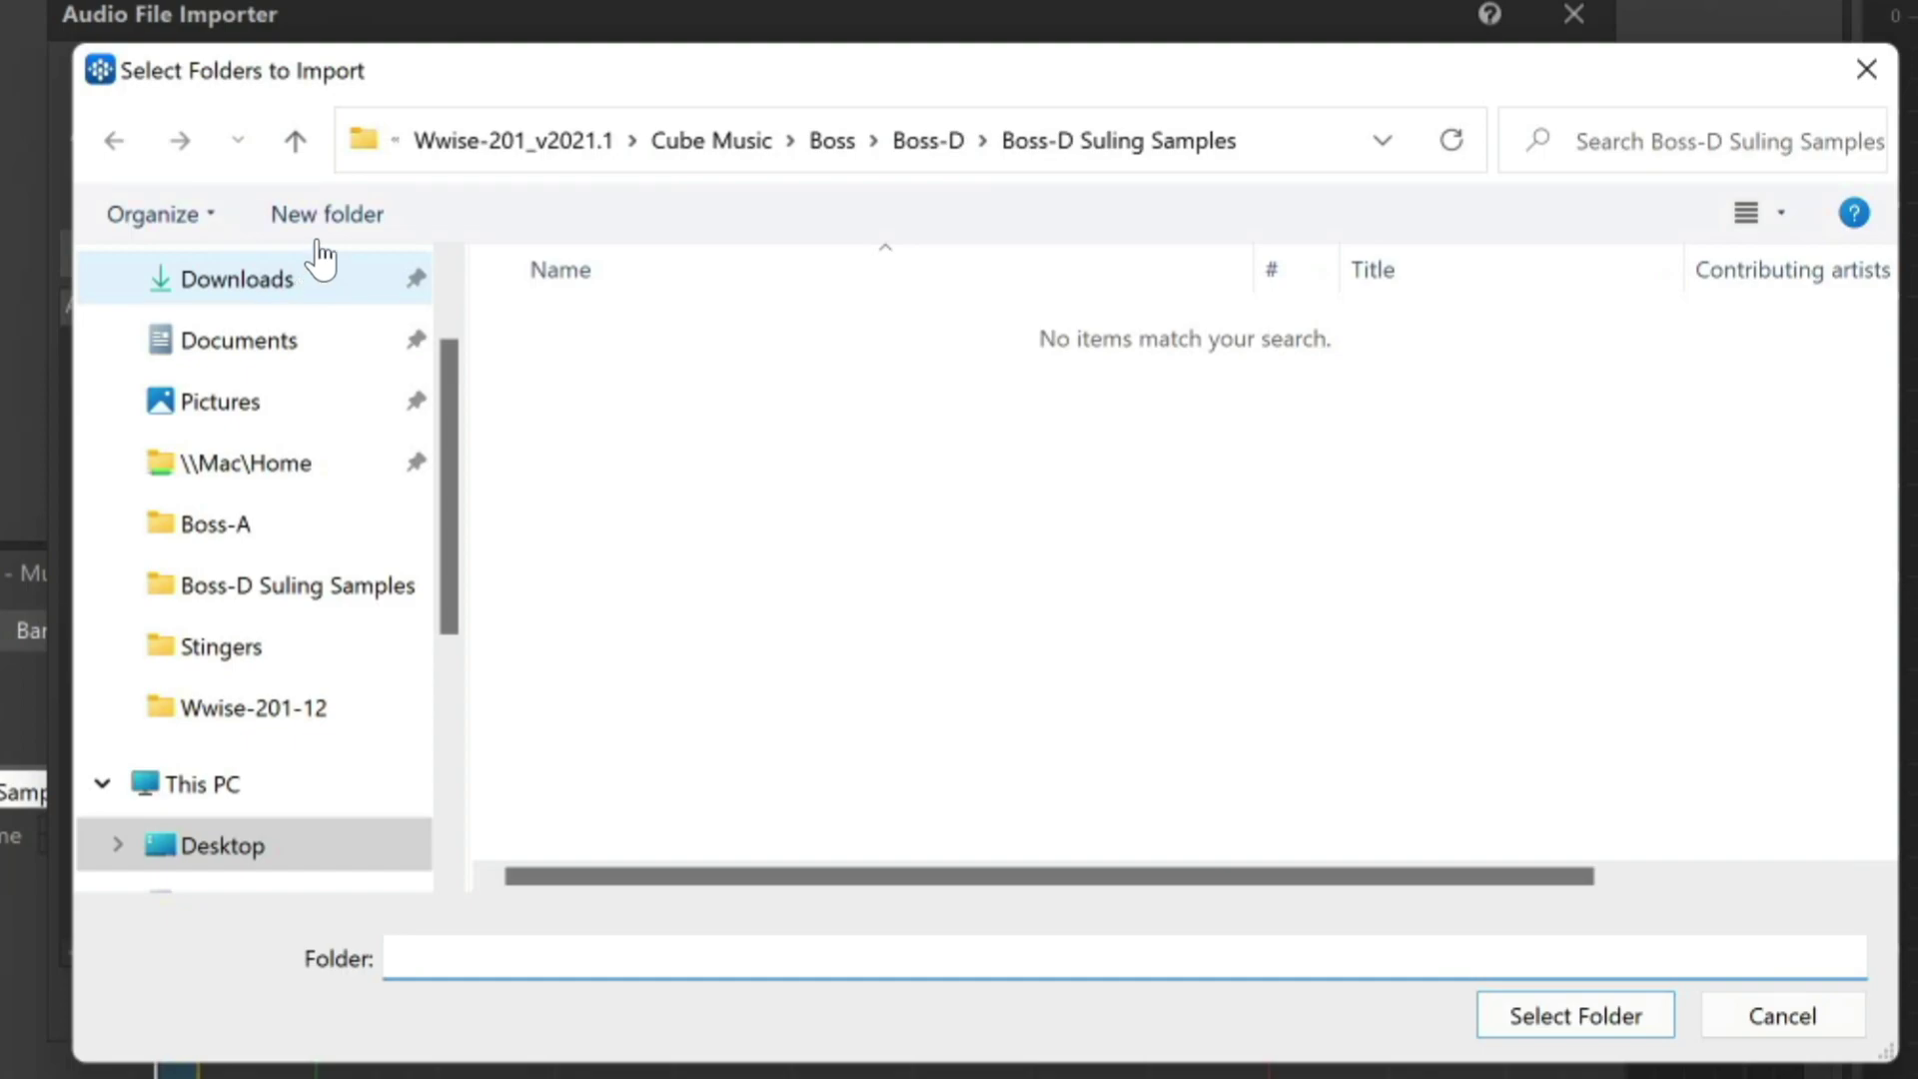
click(294, 140)
click(627, 354)
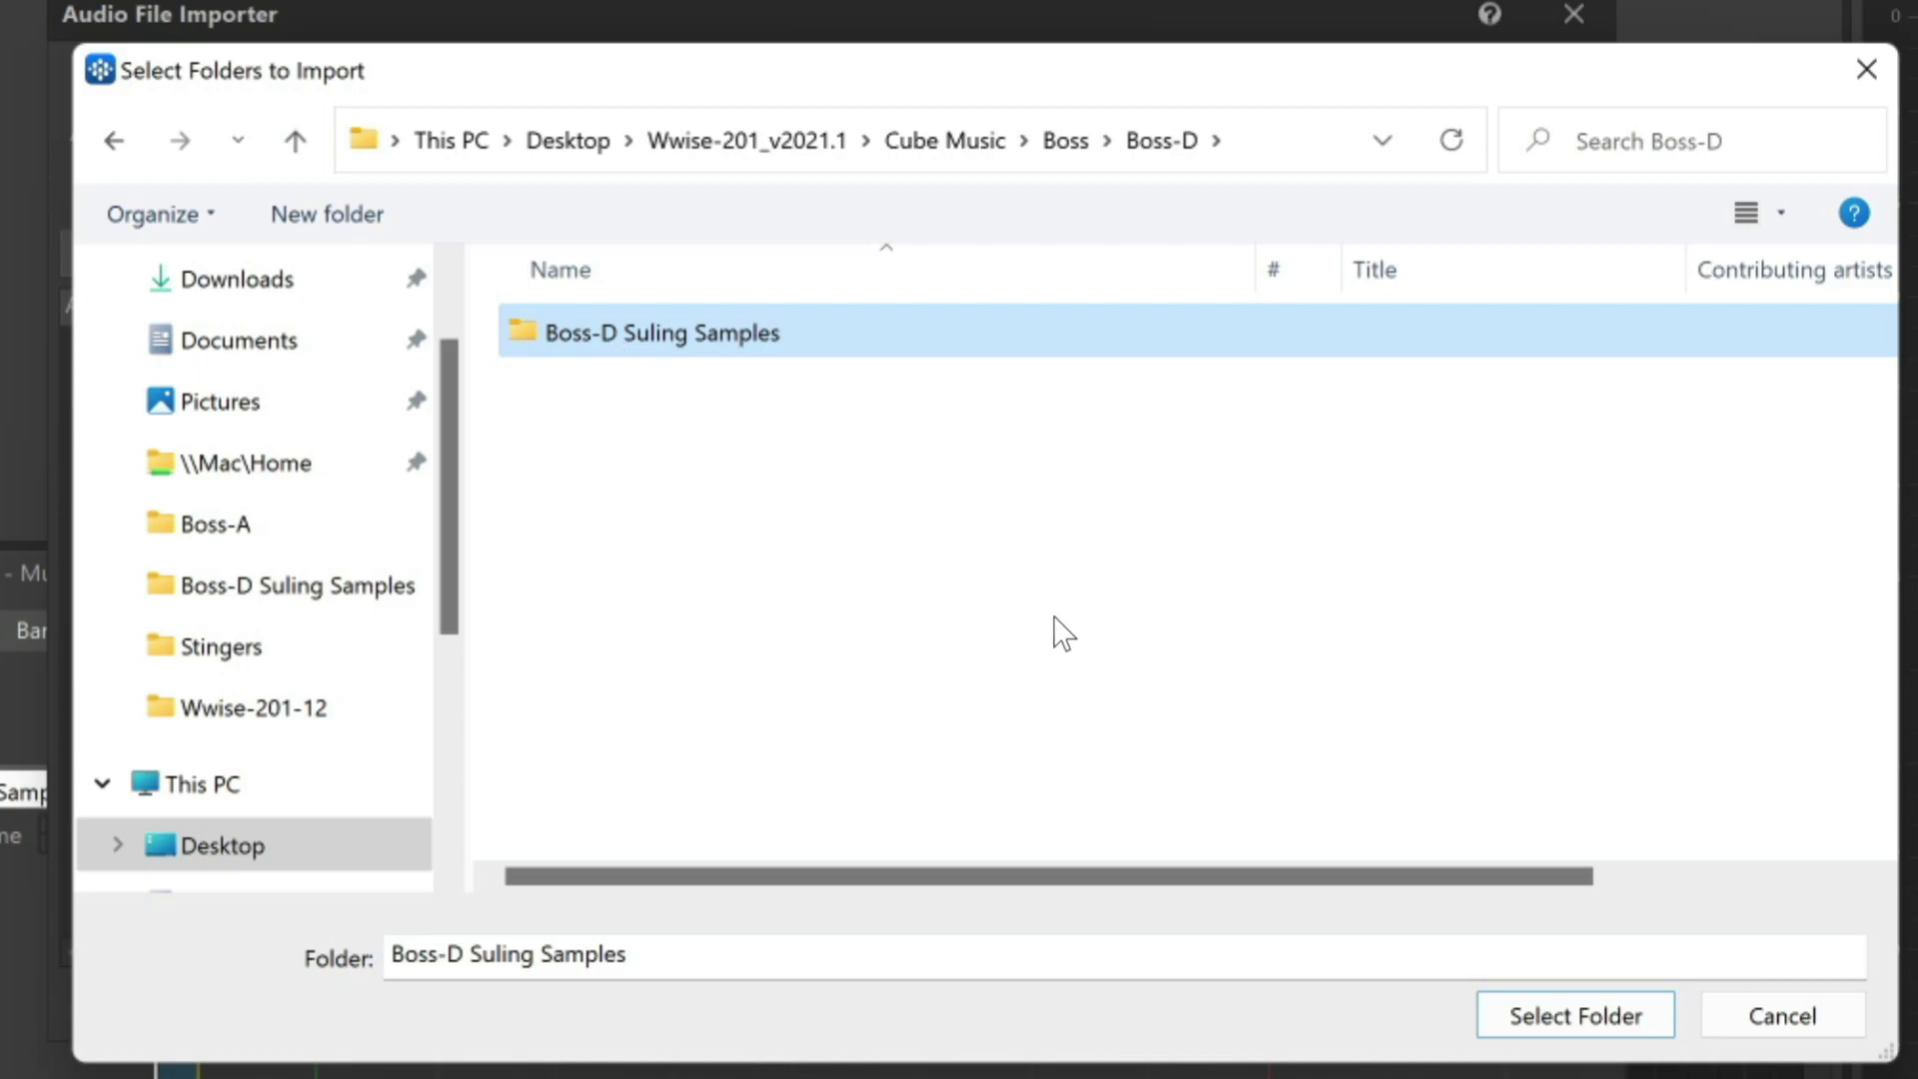
click(1543, 1017)
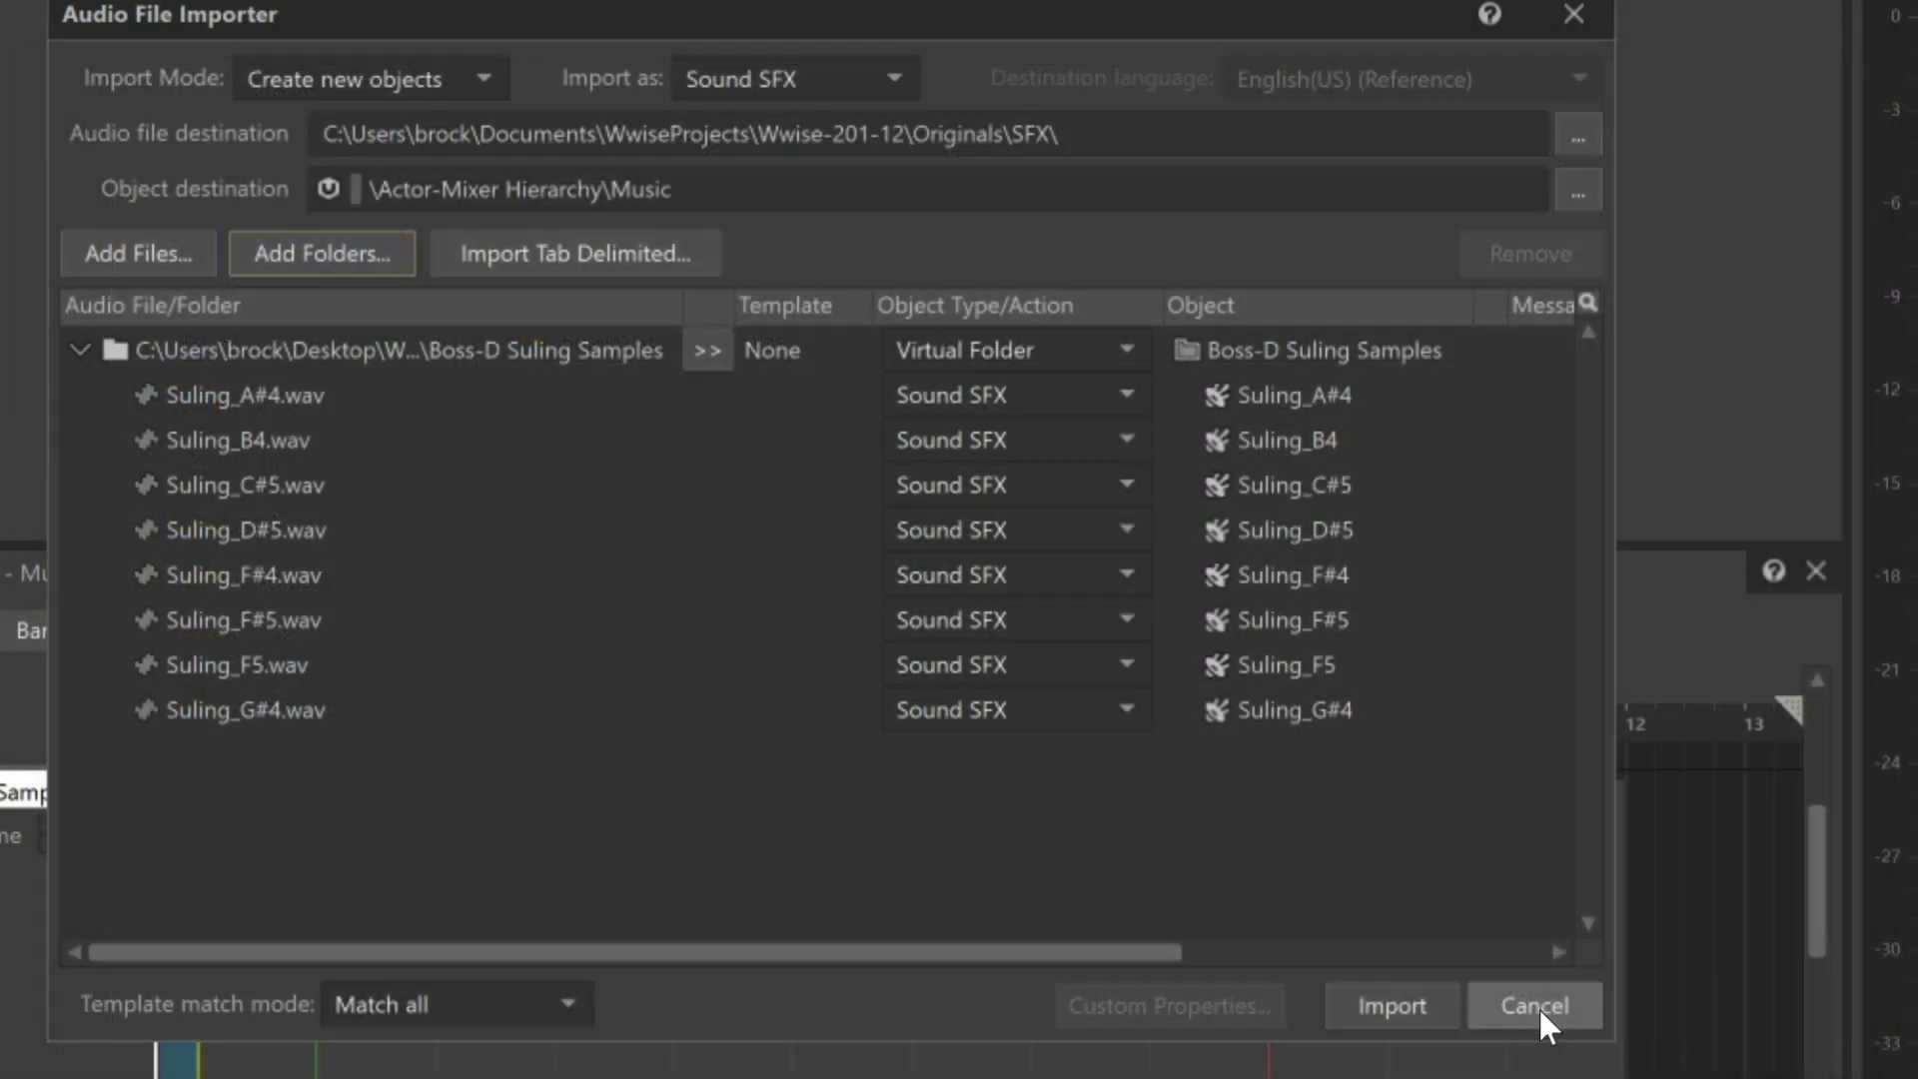
Step: Set the folder's object type to Blend Container and import the eight Suling samples
click(962, 355)
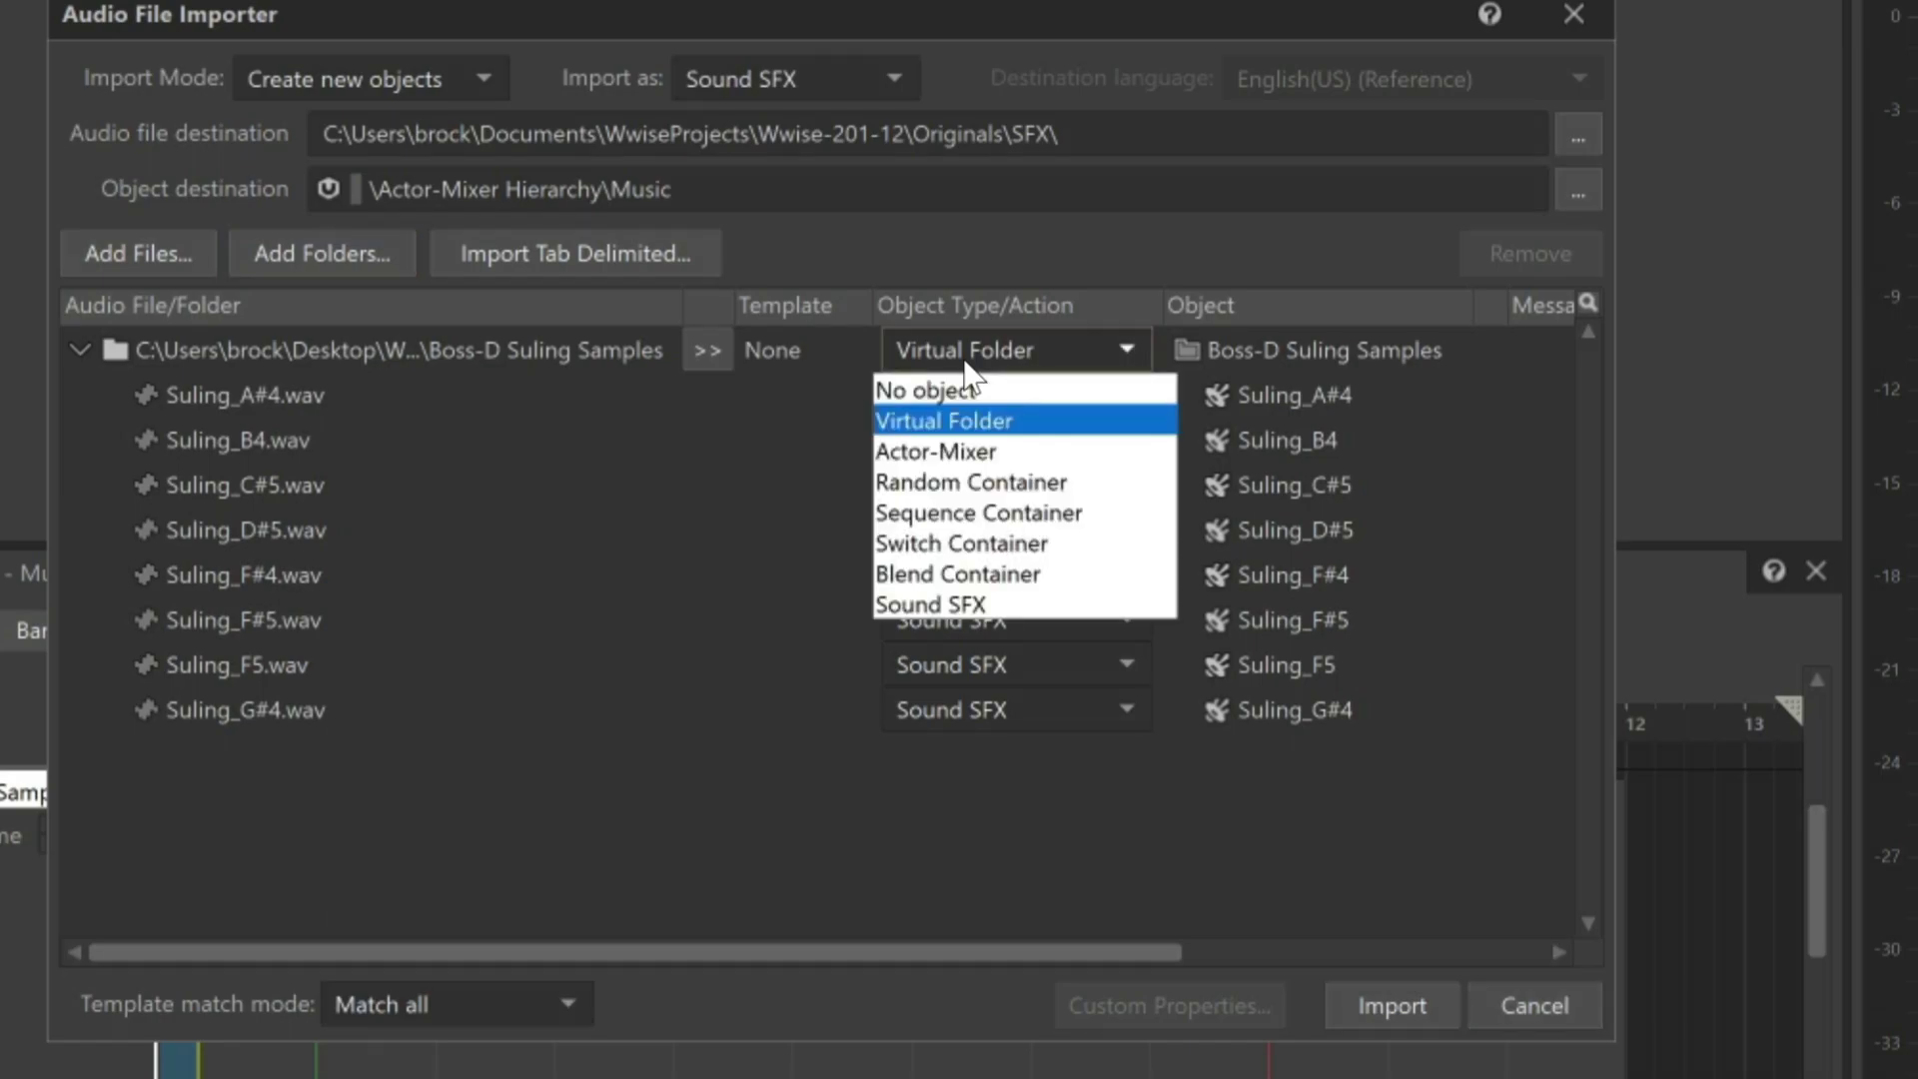
click(974, 573)
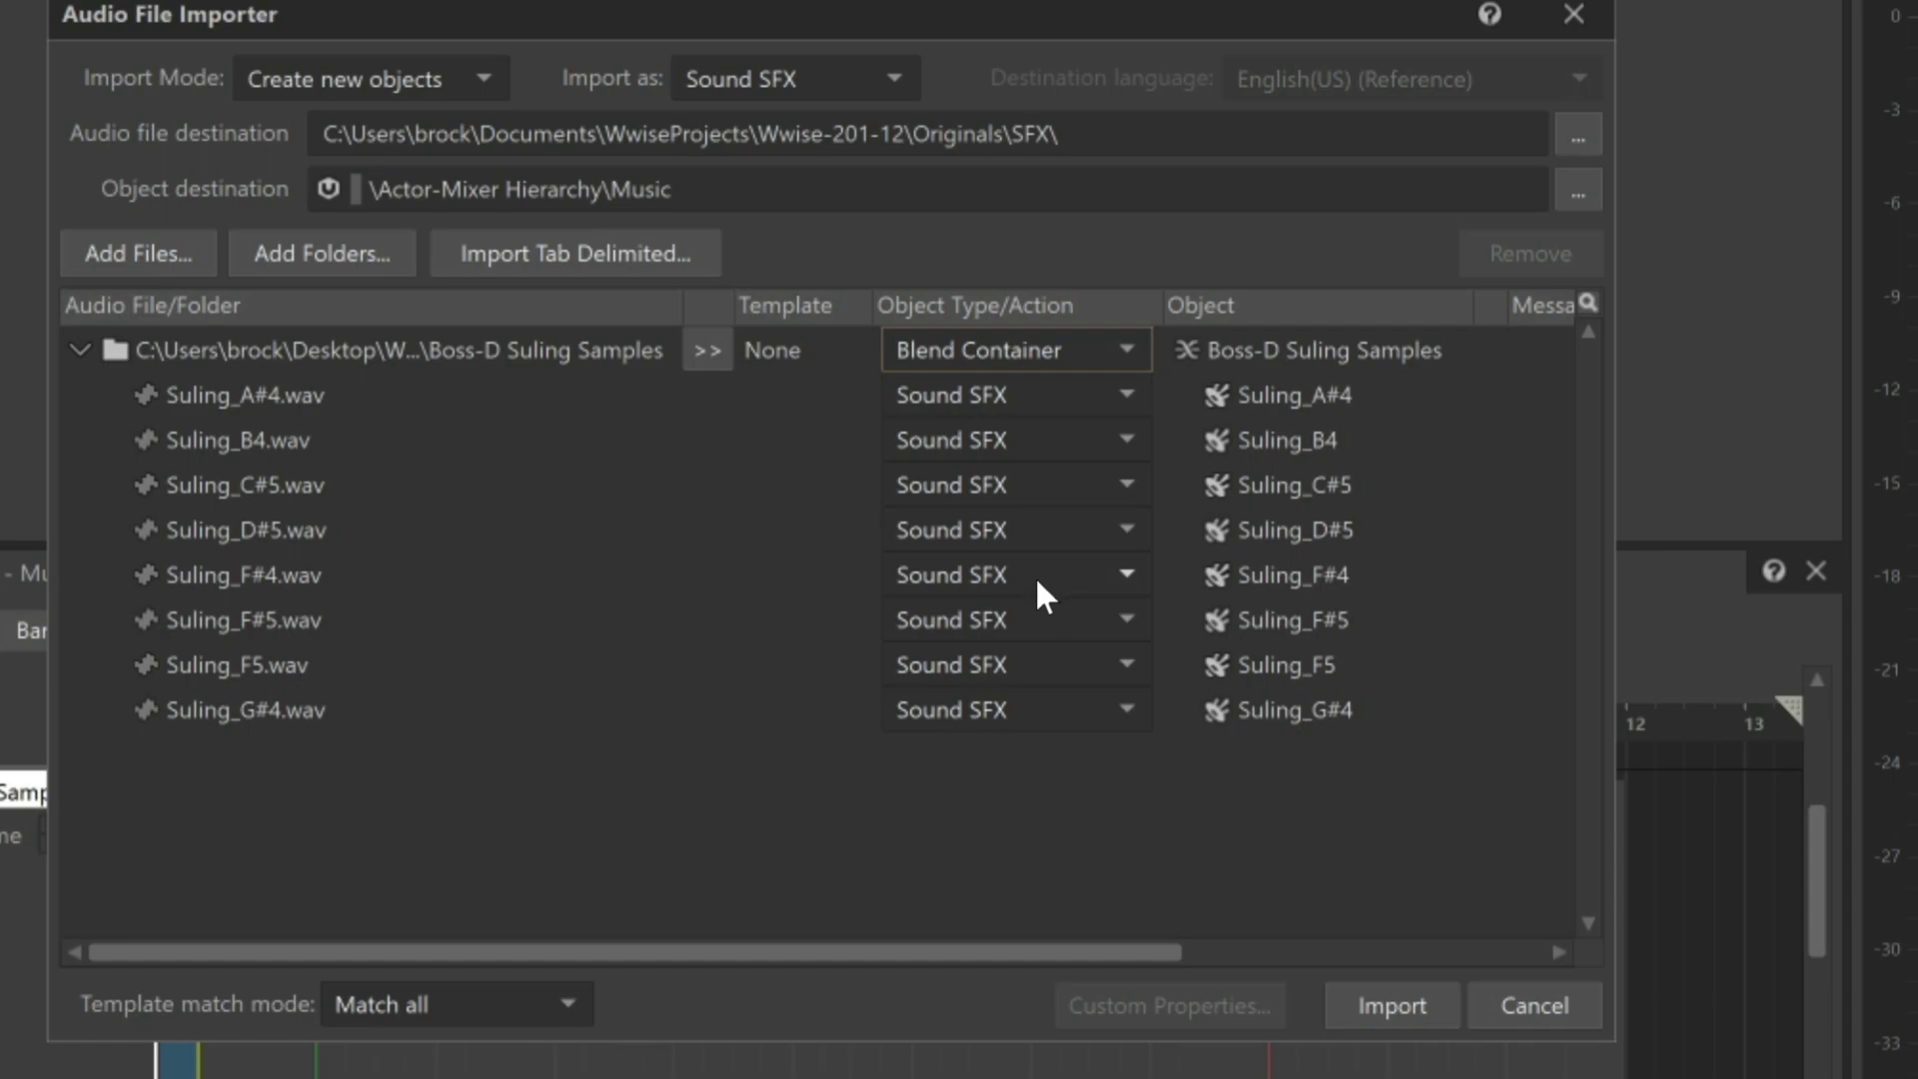
click(1375, 998)
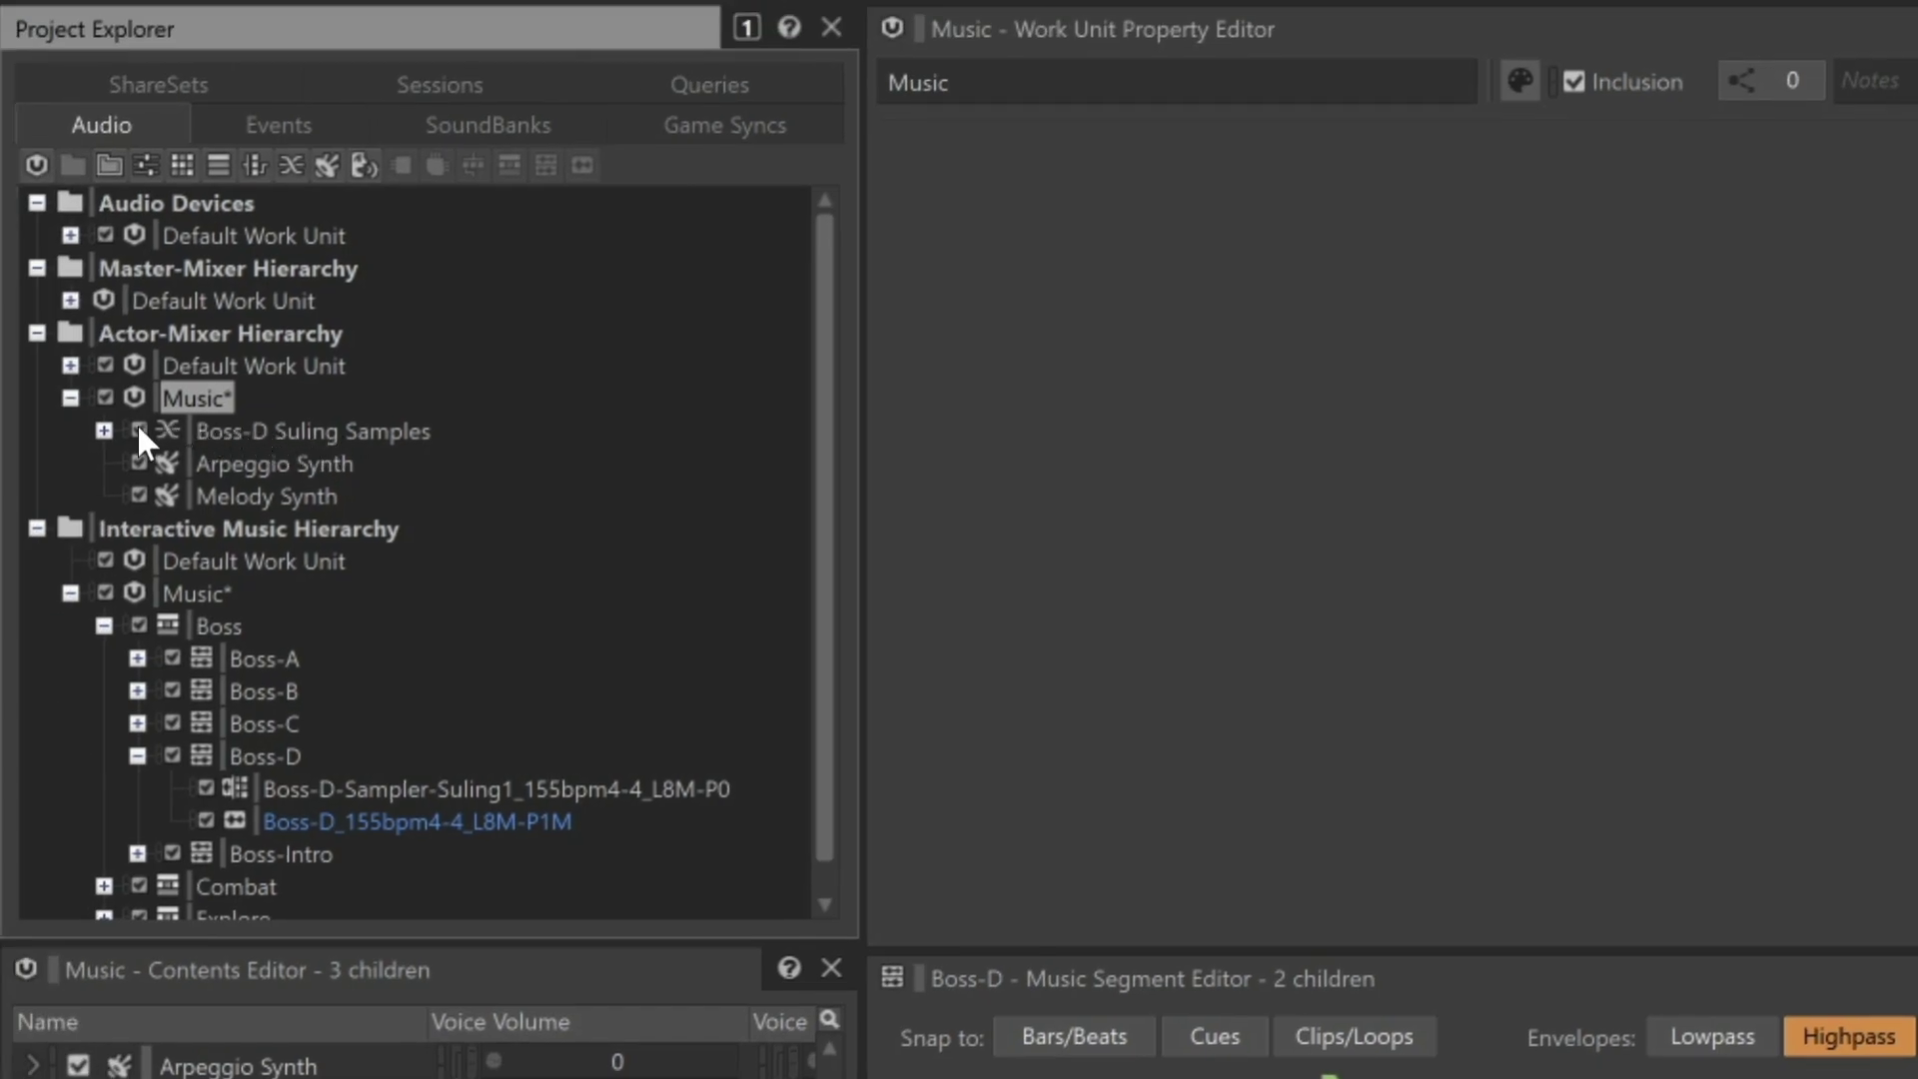
Step: Expand Boss-D Suling Samples to list its eight sounds and open its MIDI properties
click(104, 430)
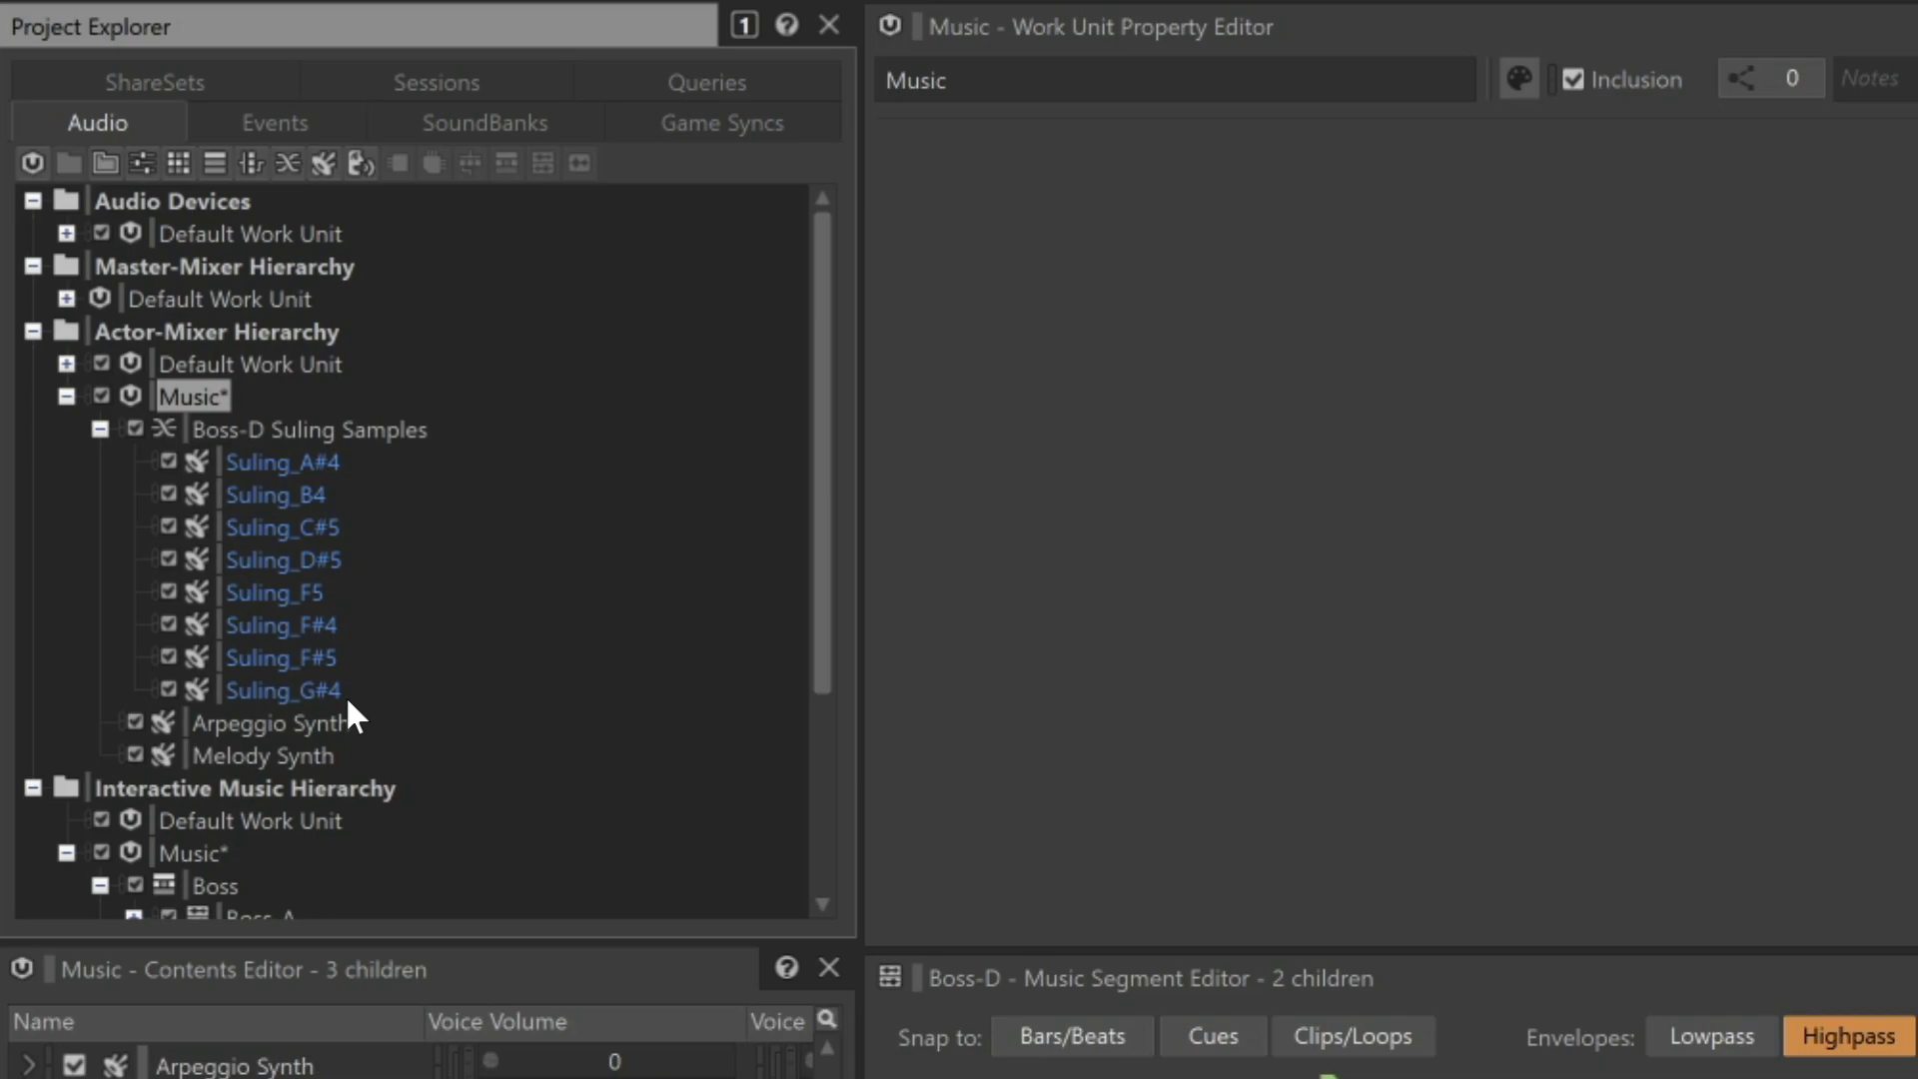
click(370, 429)
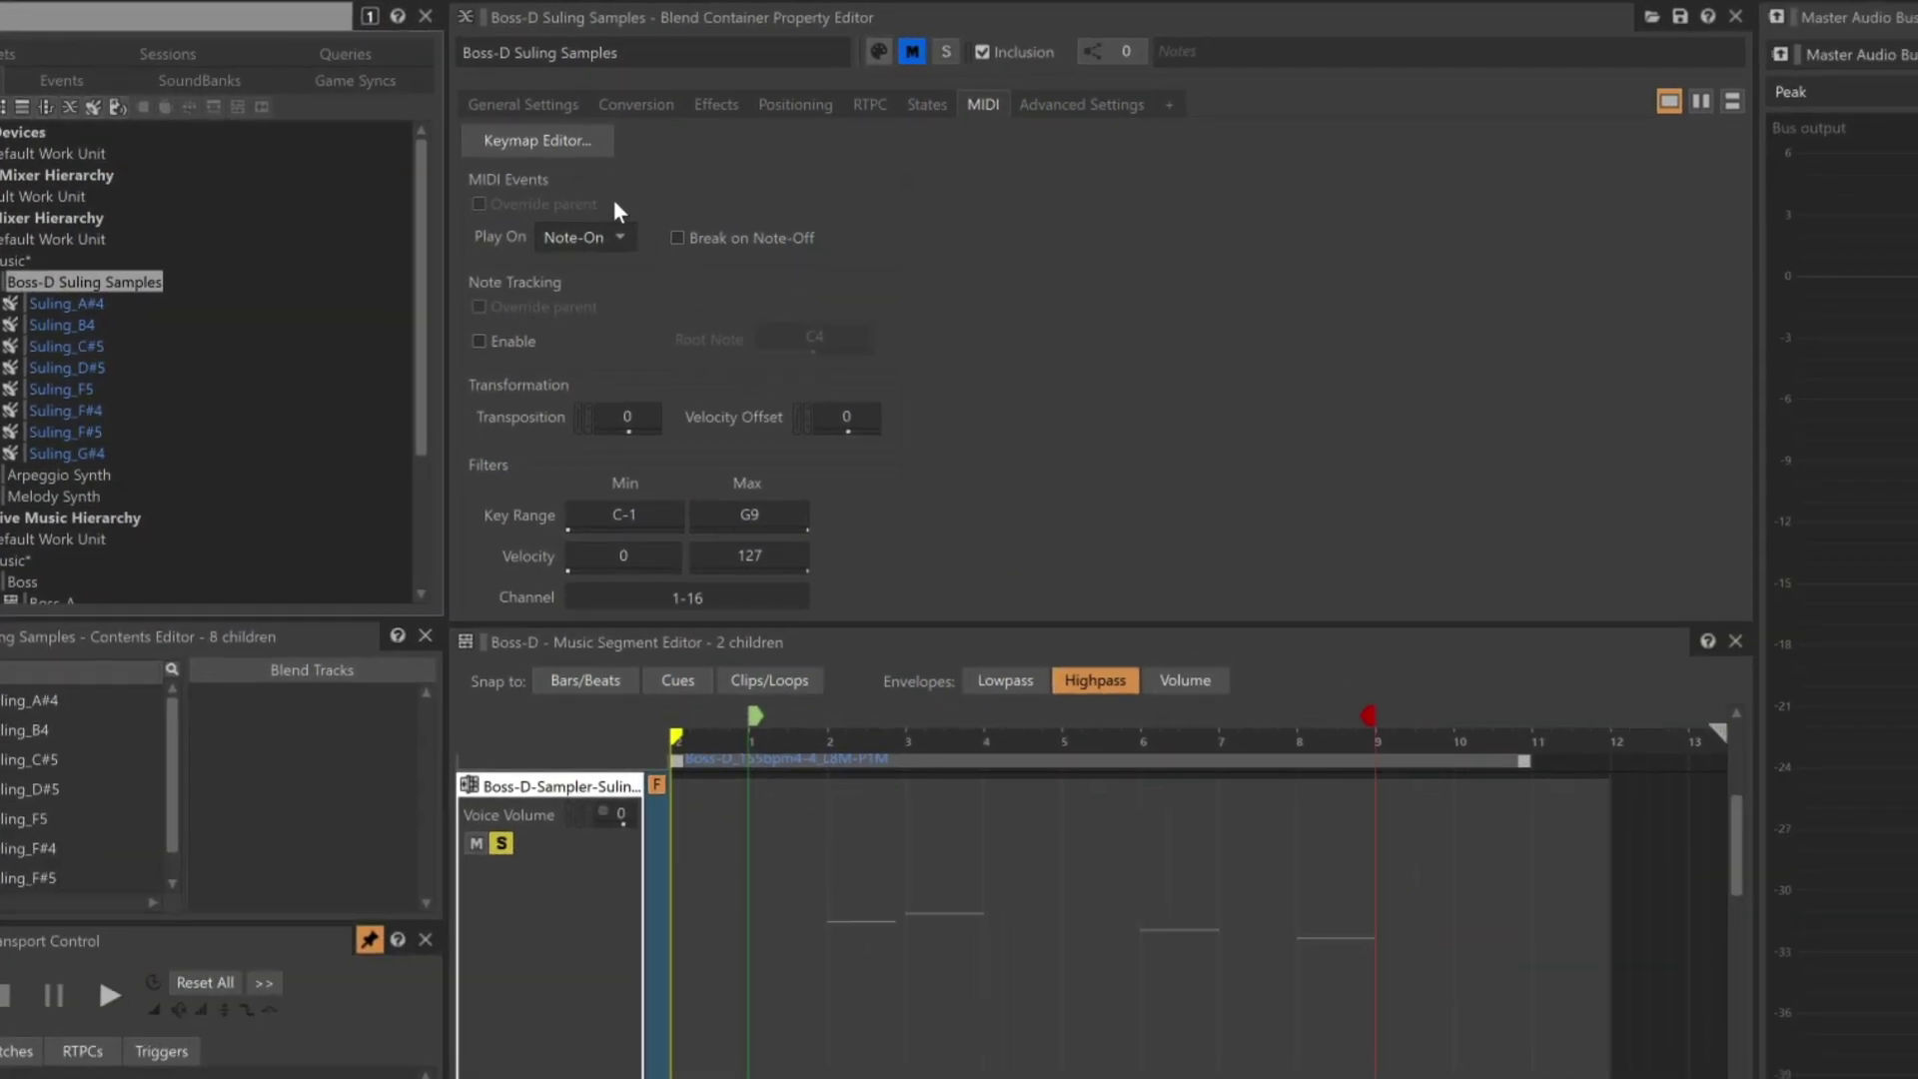
Step: Tick Override and Enable MIDI note tracking for all eight Suling samples in the Keymap Editor
click(556, 146)
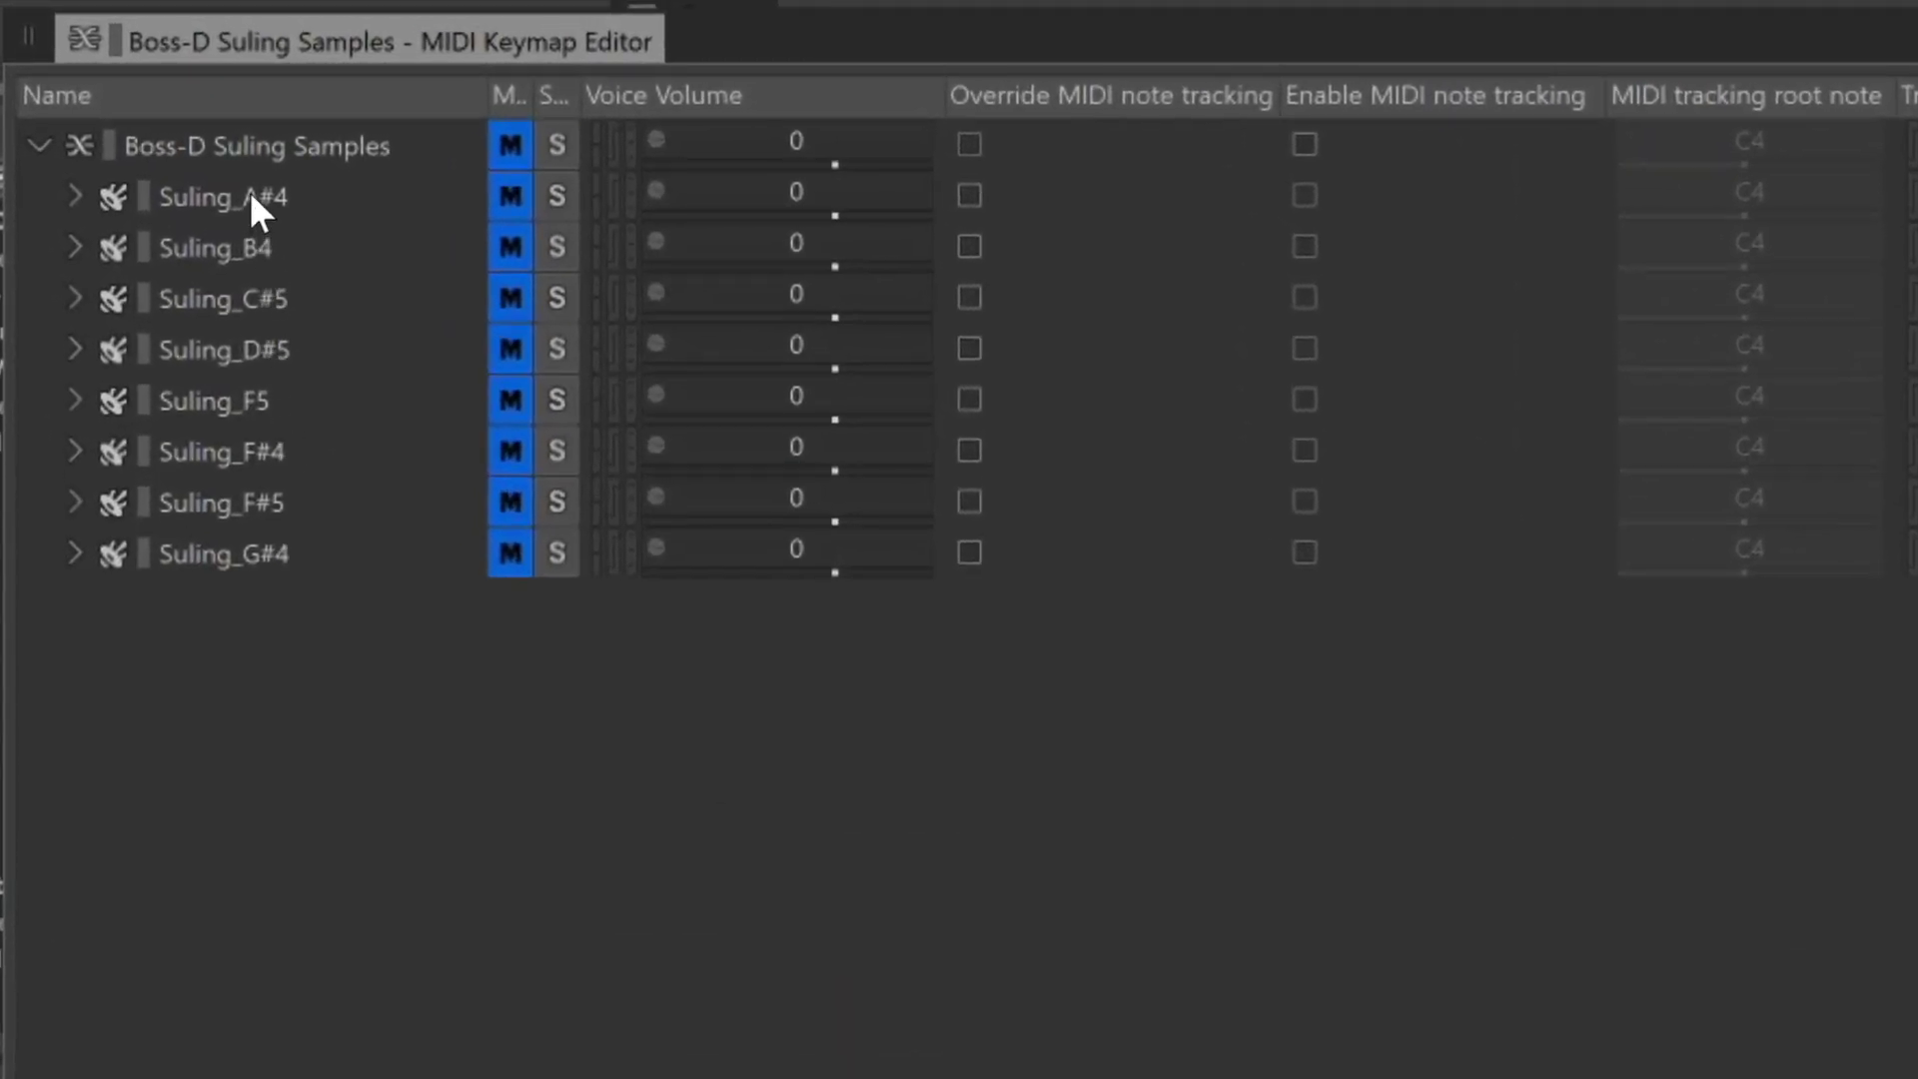
click(251, 190)
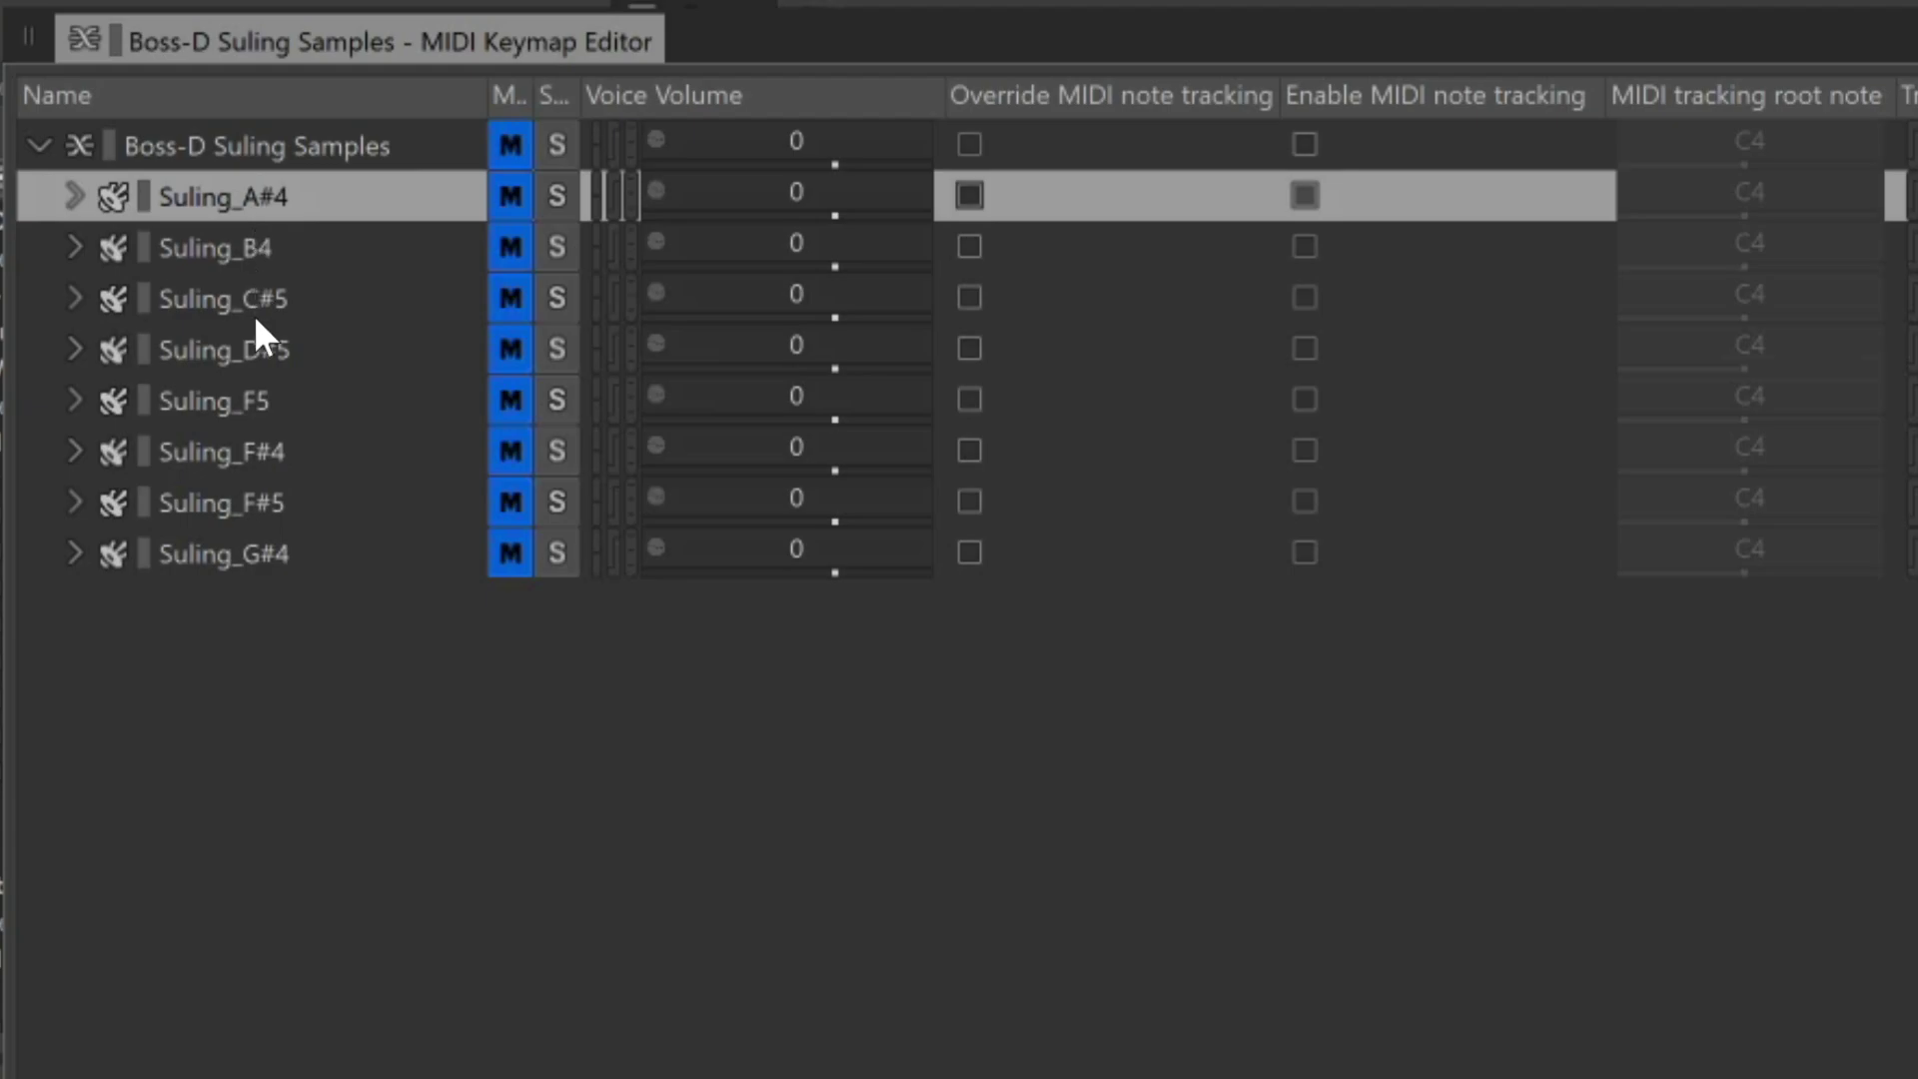
shift+click(251, 554)
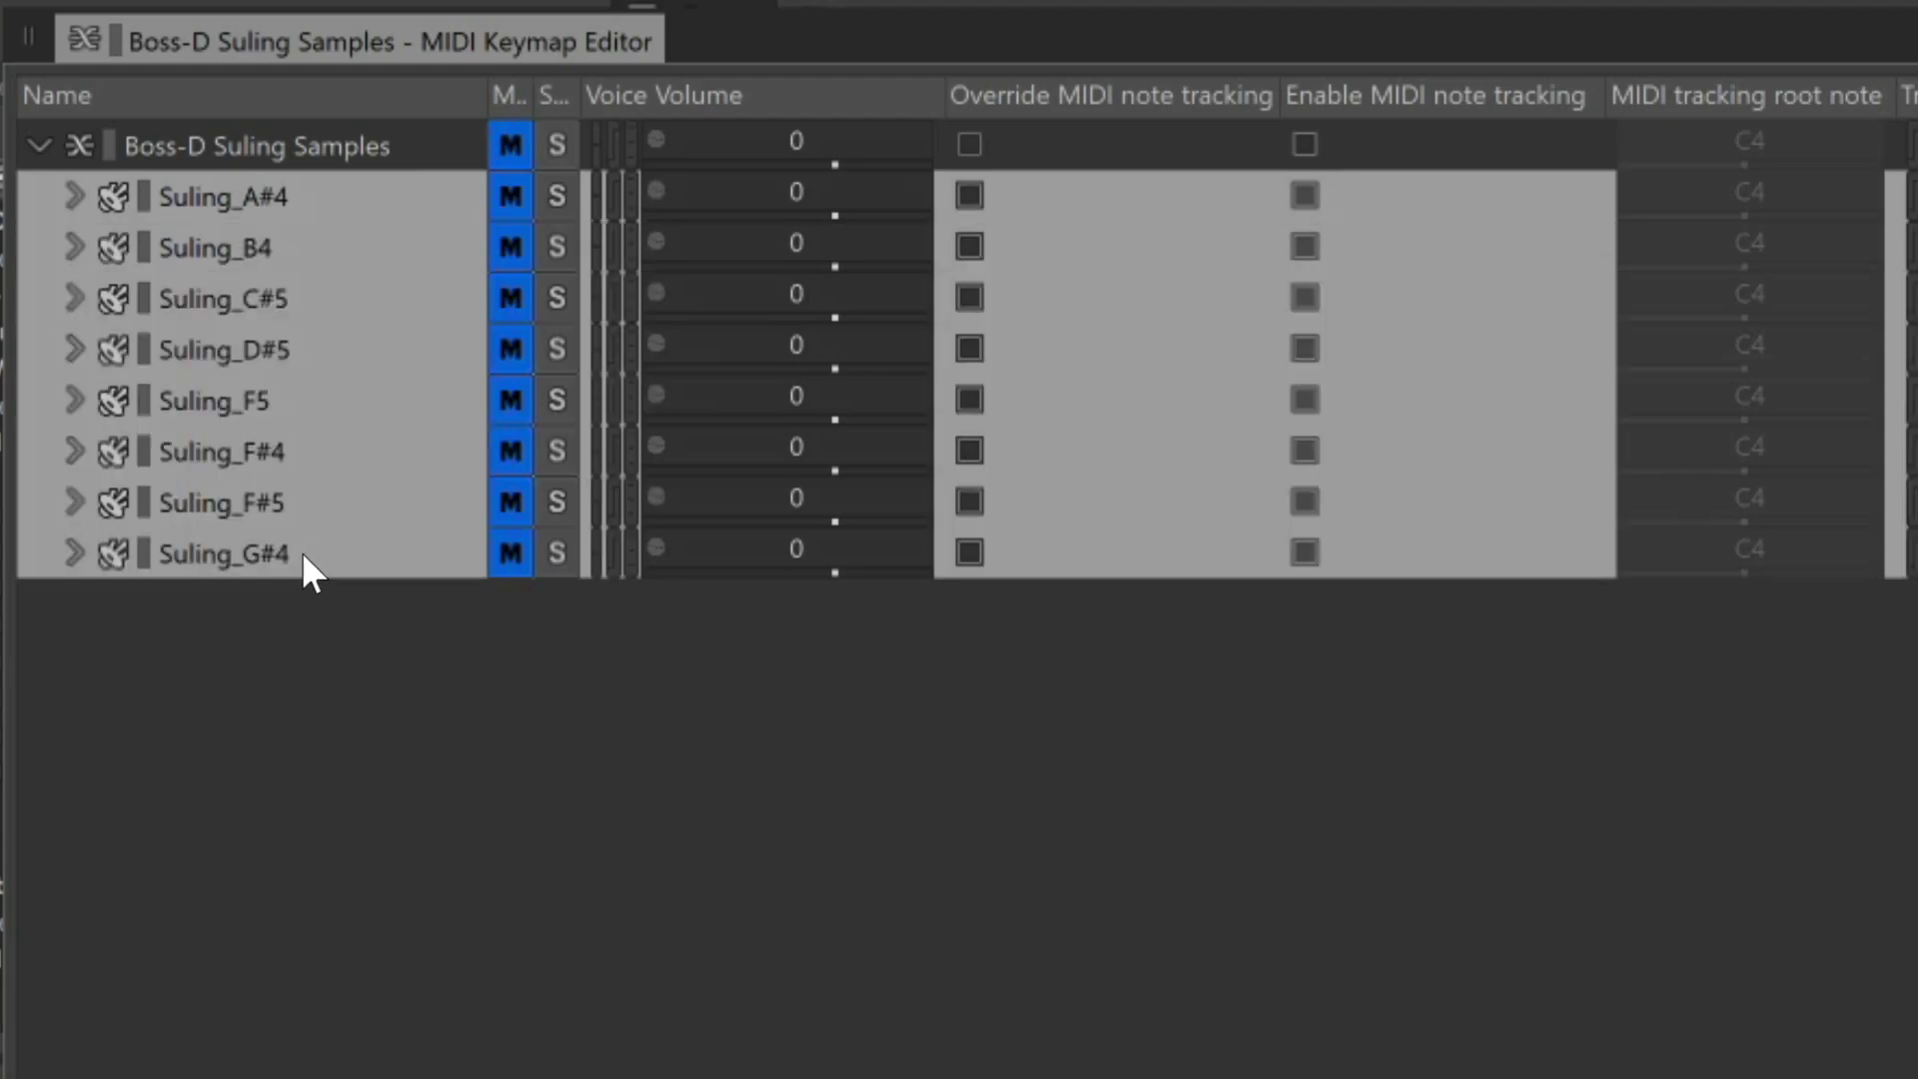
click(967, 196)
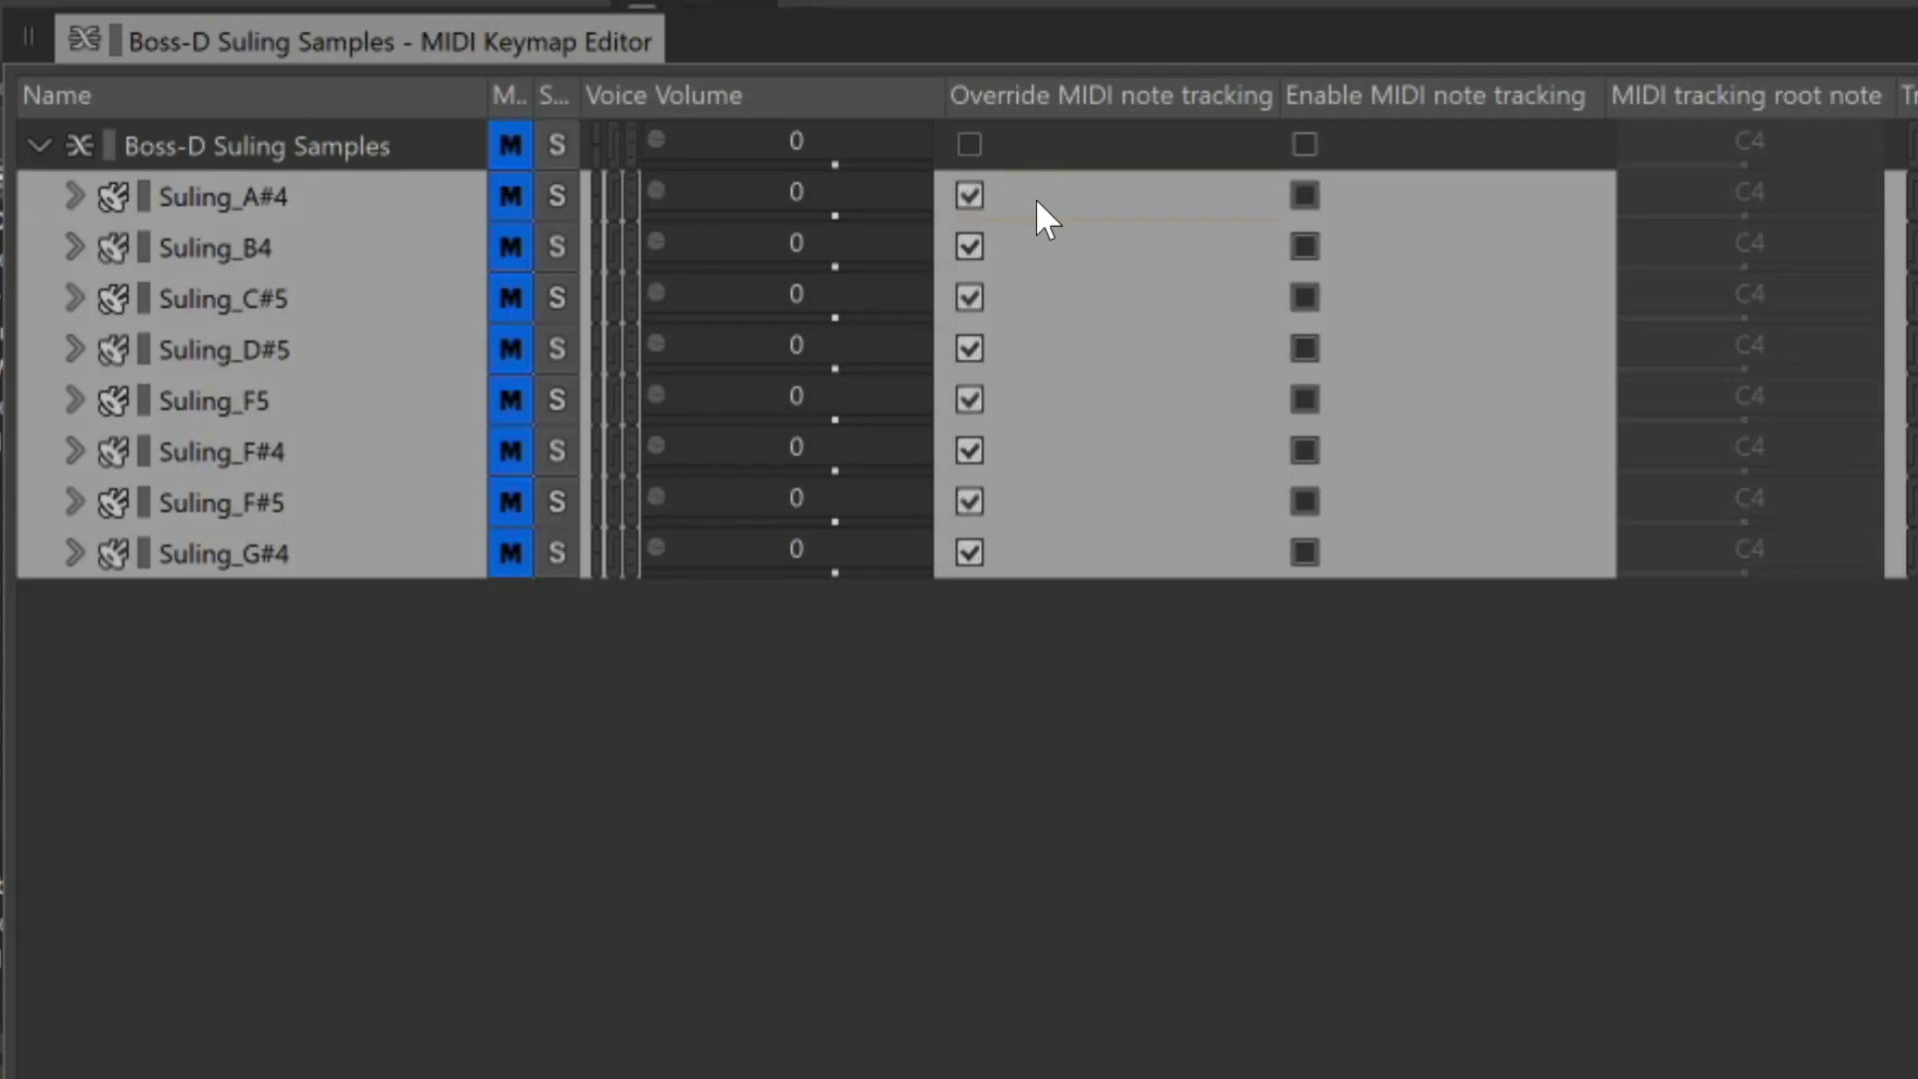
click(1306, 195)
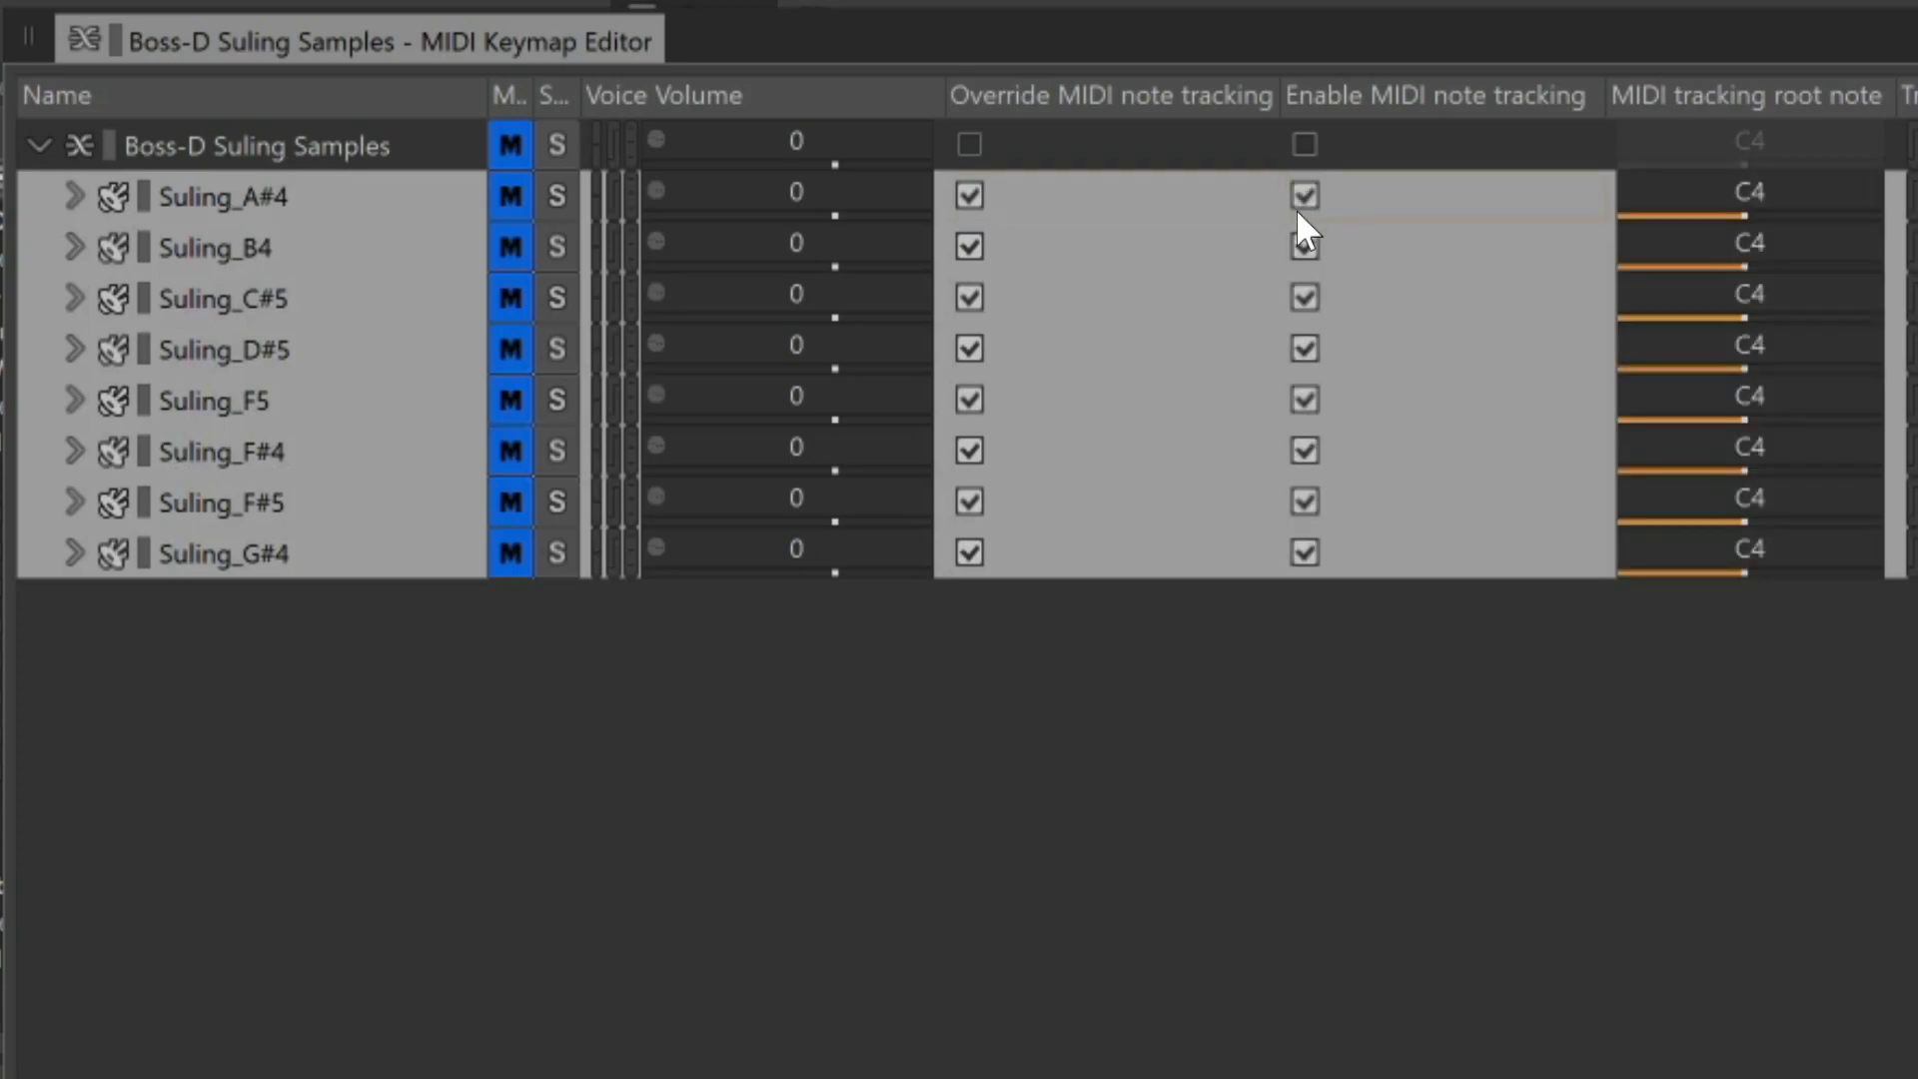
click(1144, 678)
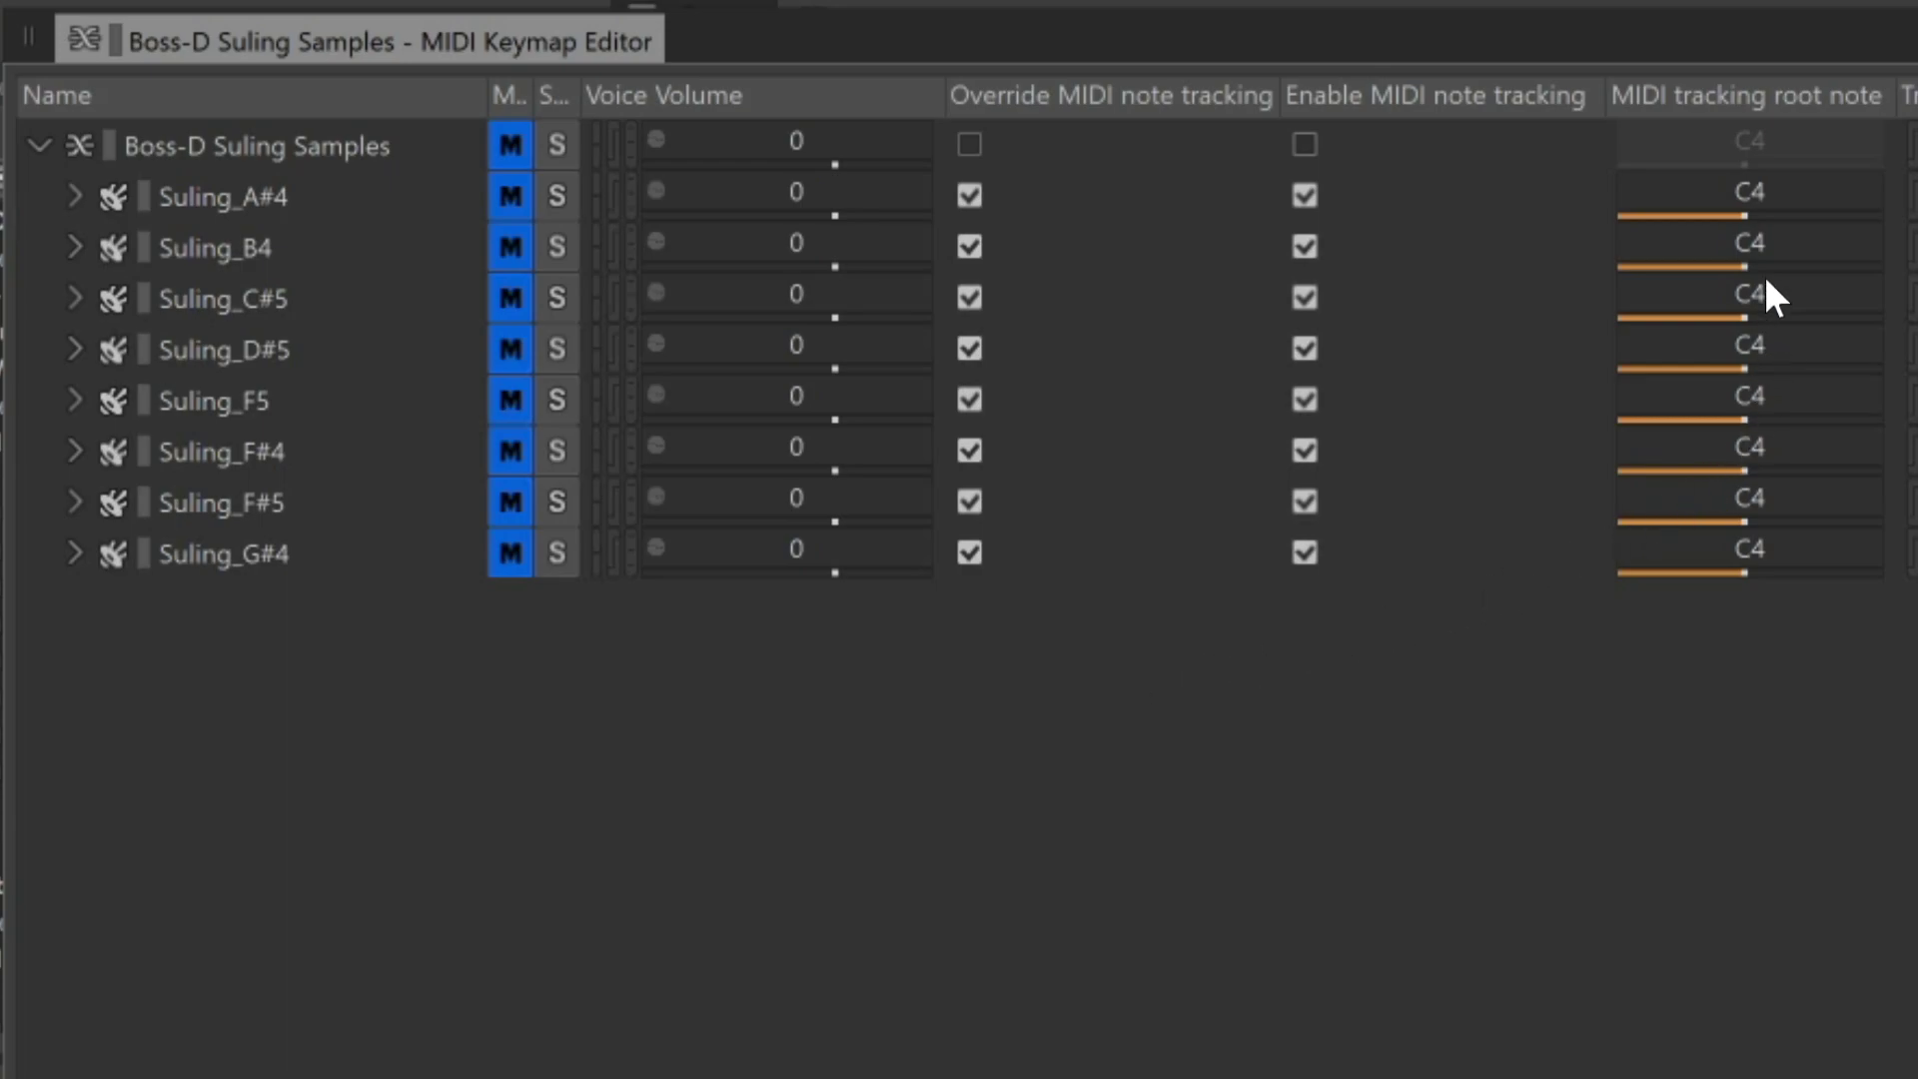
Step: Set the Suling root notes to A#4, B4, C#5, D#5, F5, F#4, F#5 and G#4
double_click(1804, 195)
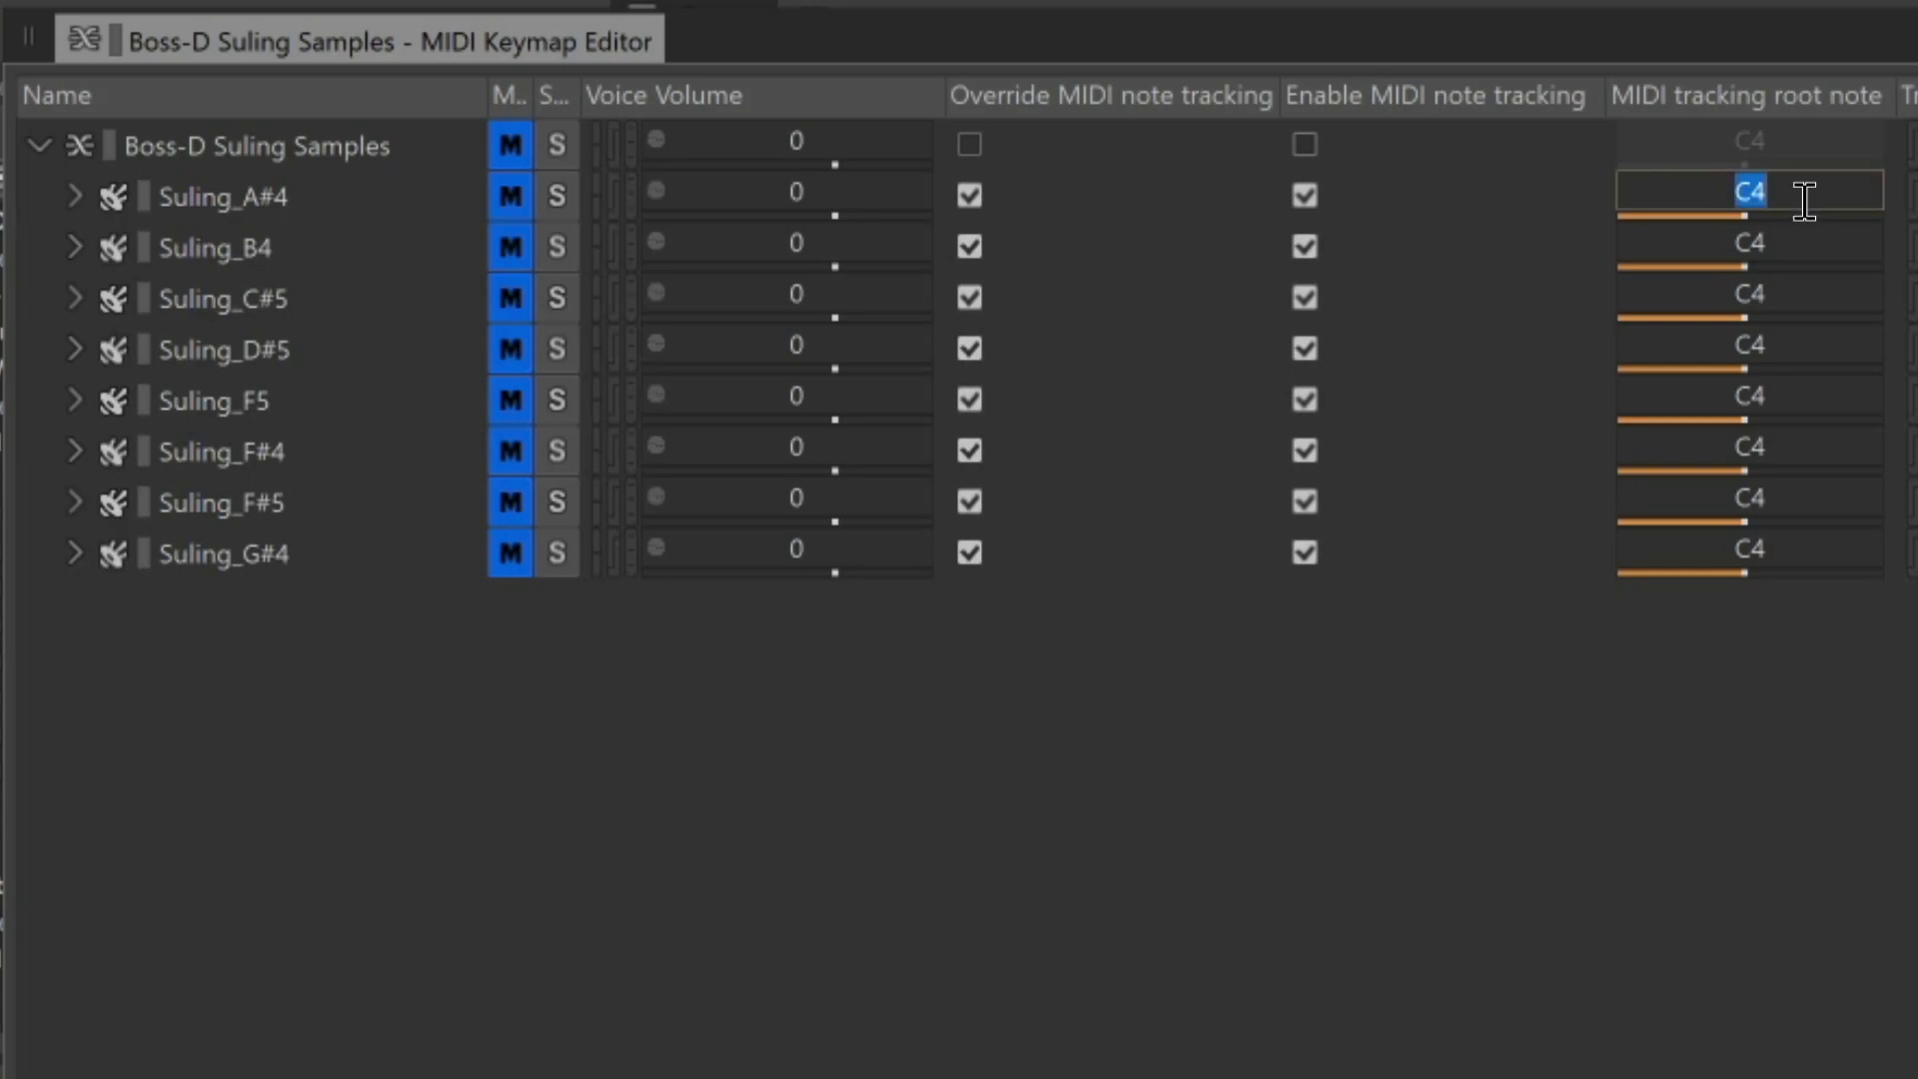
text(A)
text(#4)
double_click(1783, 247)
text(B4)
double_click(1786, 299)
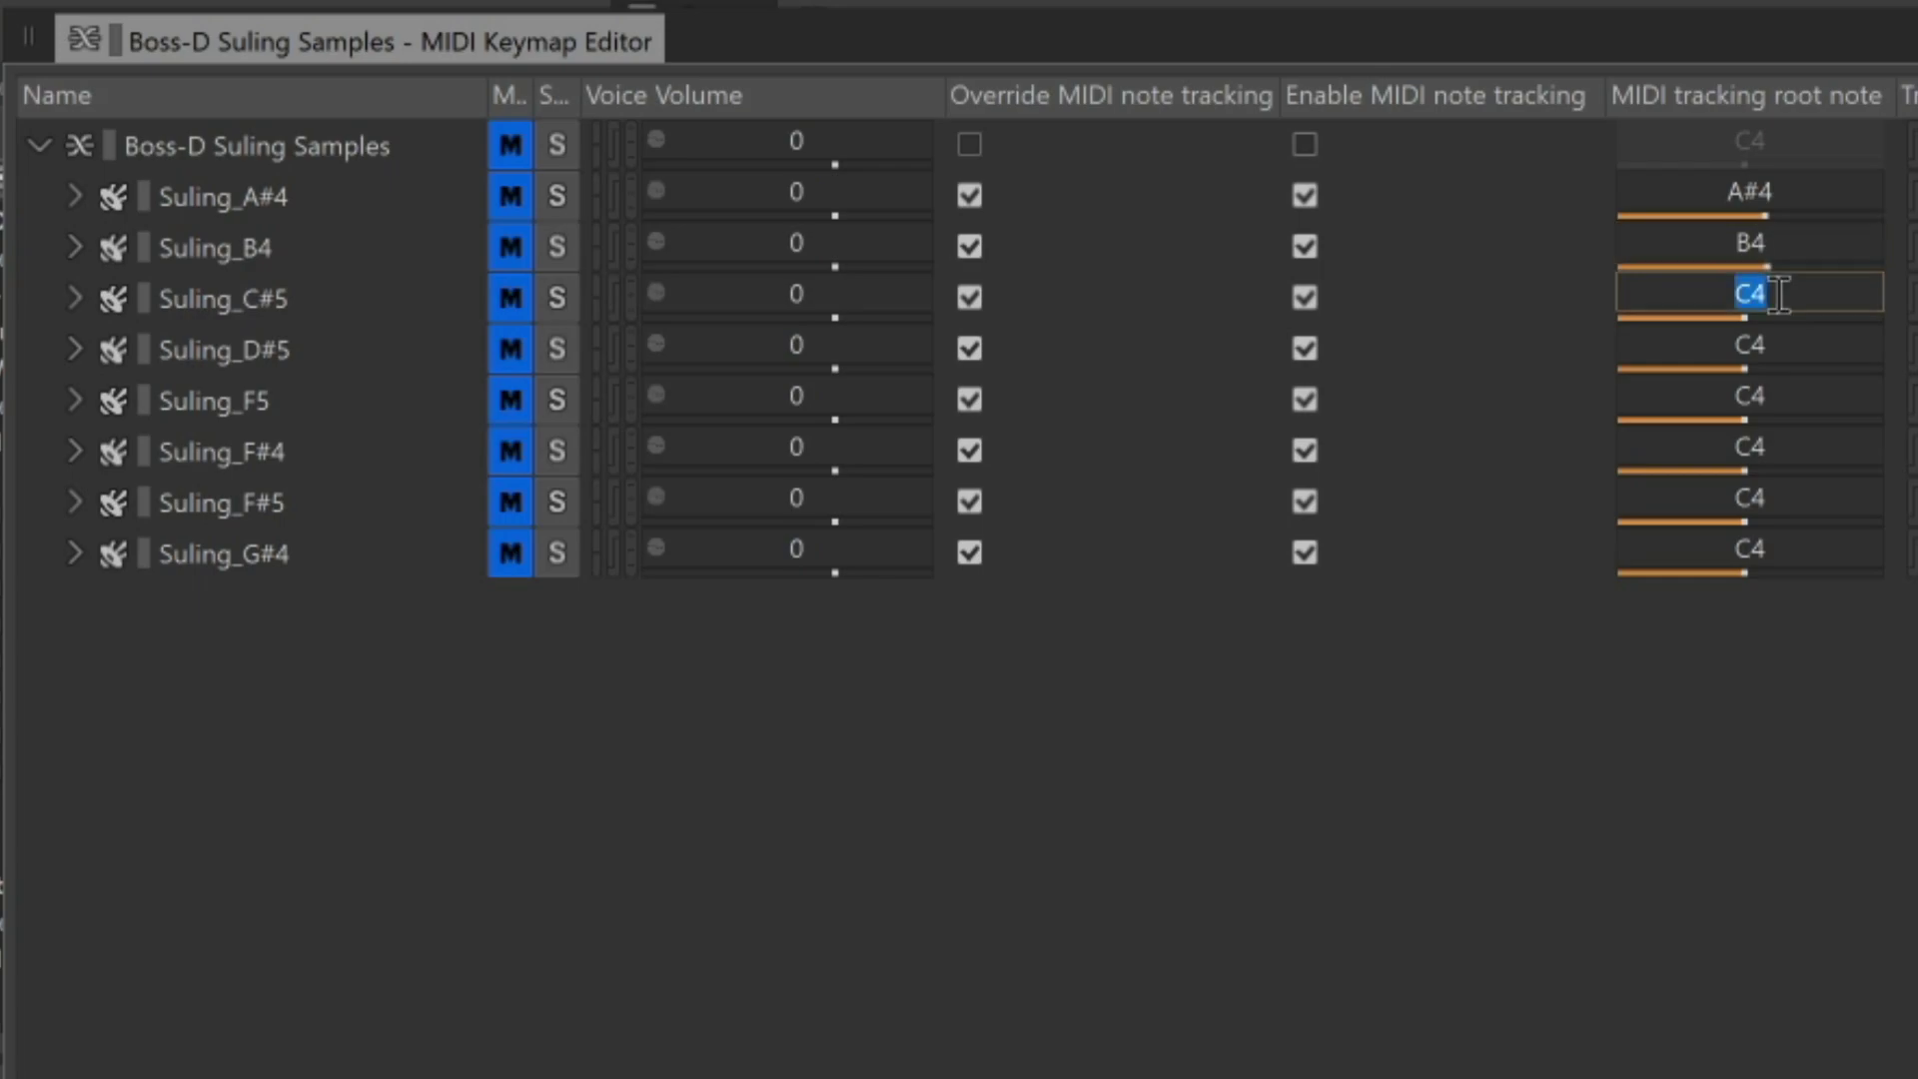
text(C#5)
double_click(1784, 346)
text(D#5)
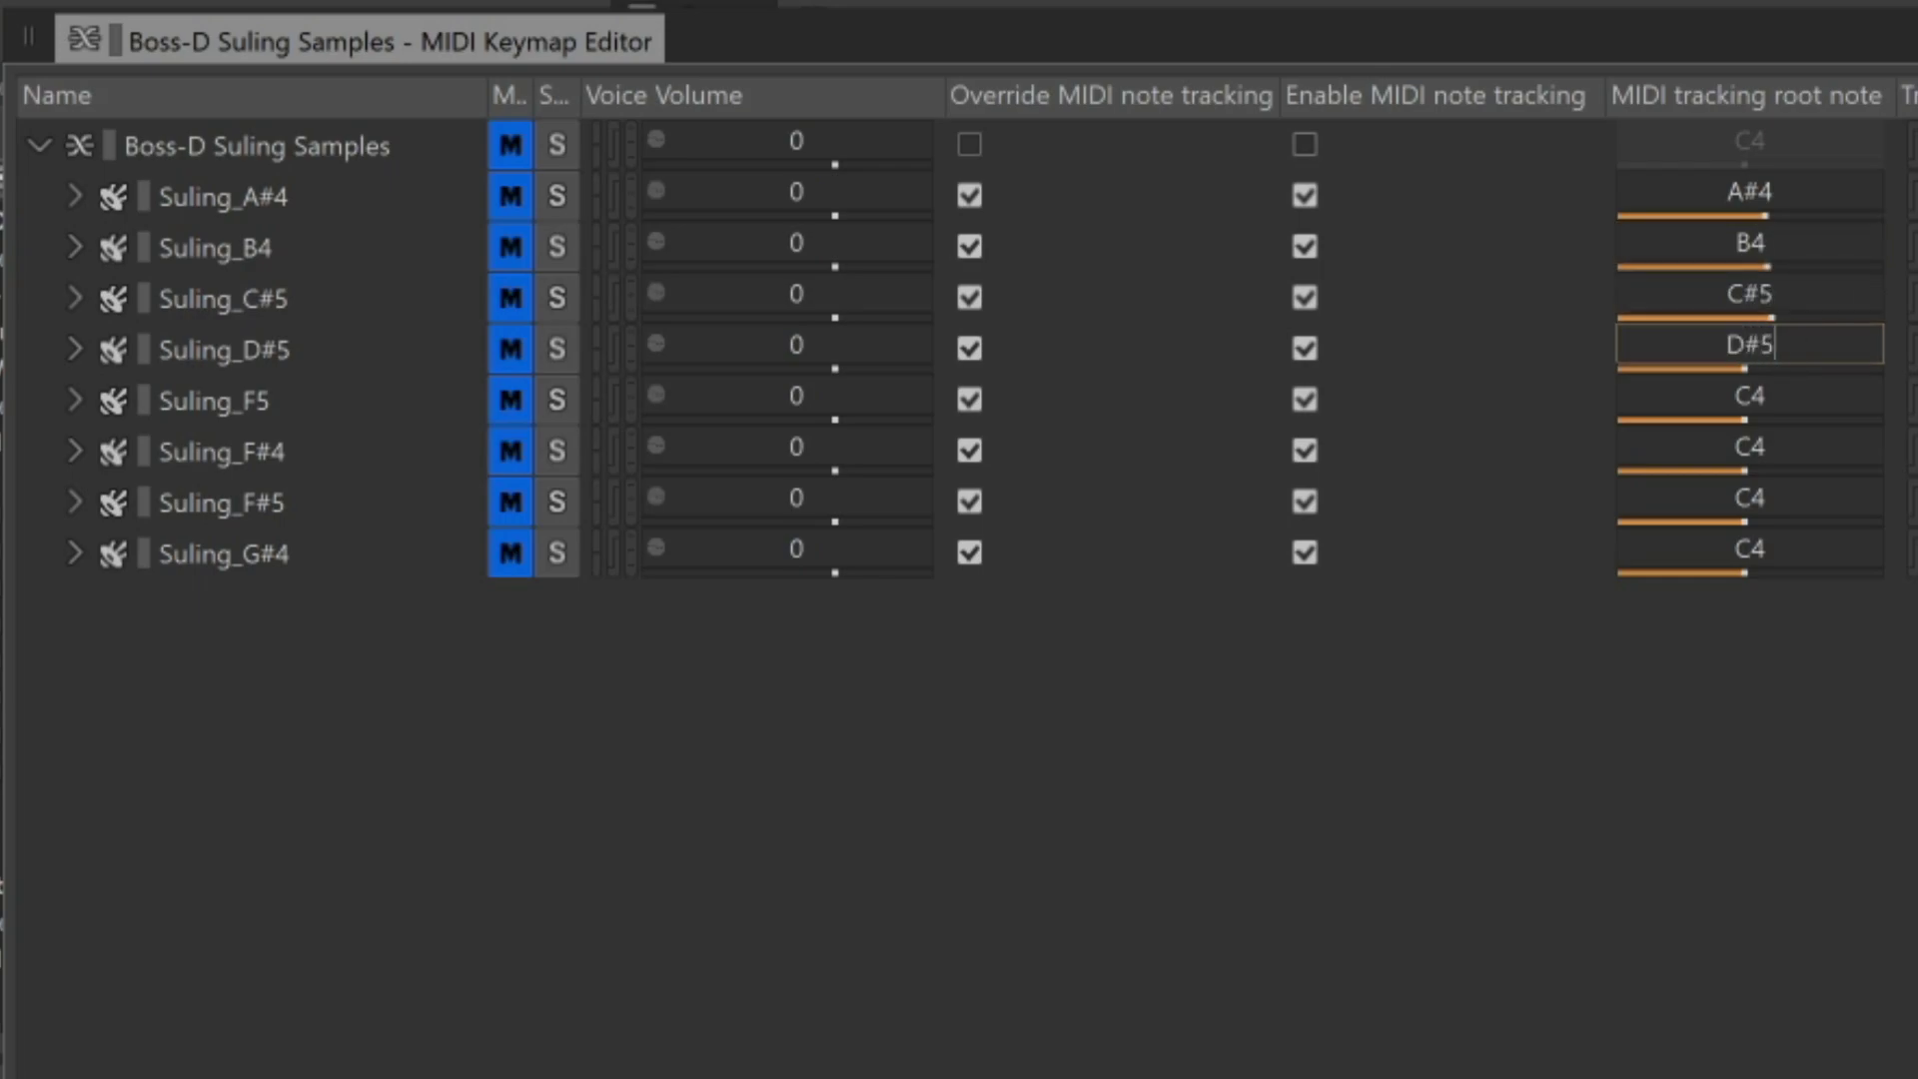
double_click(1783, 402)
text(F5)
double_click(1792, 449)
text(F)
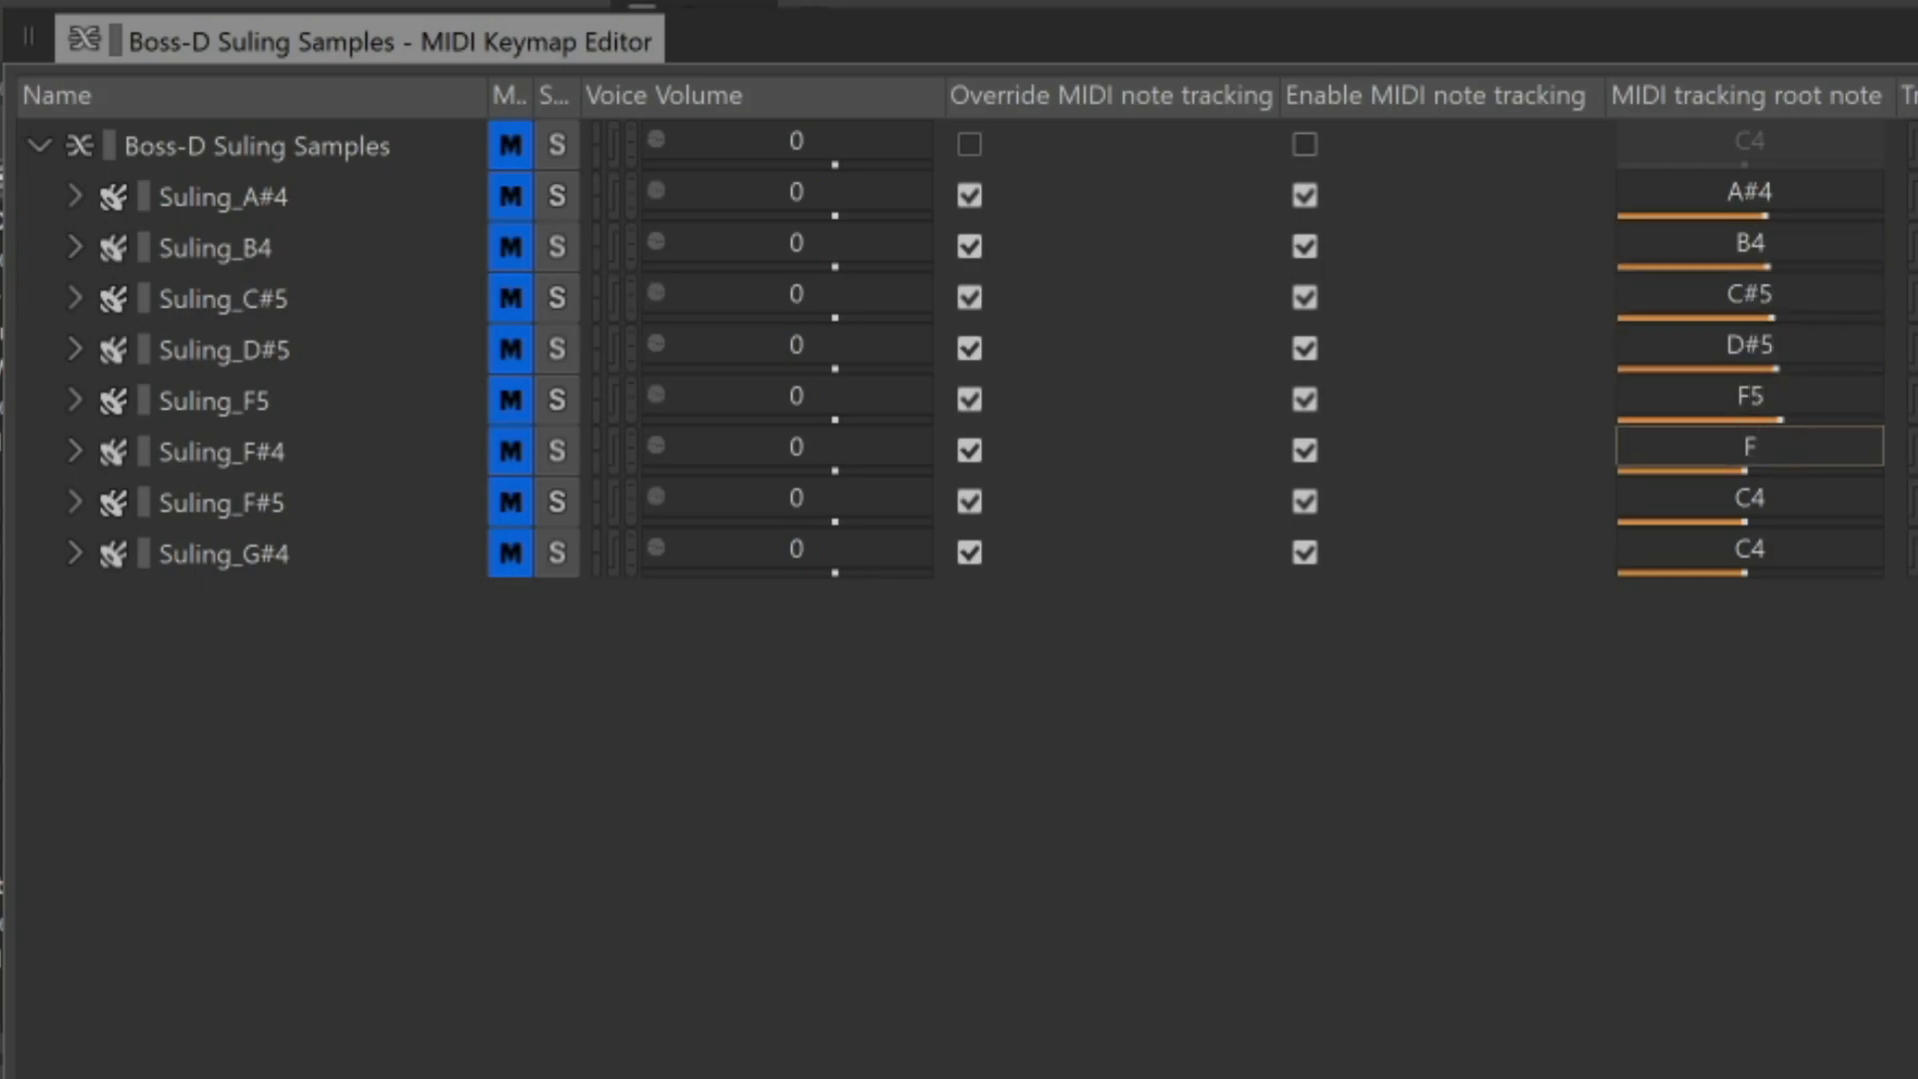
text(#4)
double_click(1790, 515)
text(F#5)
double_click(1804, 579)
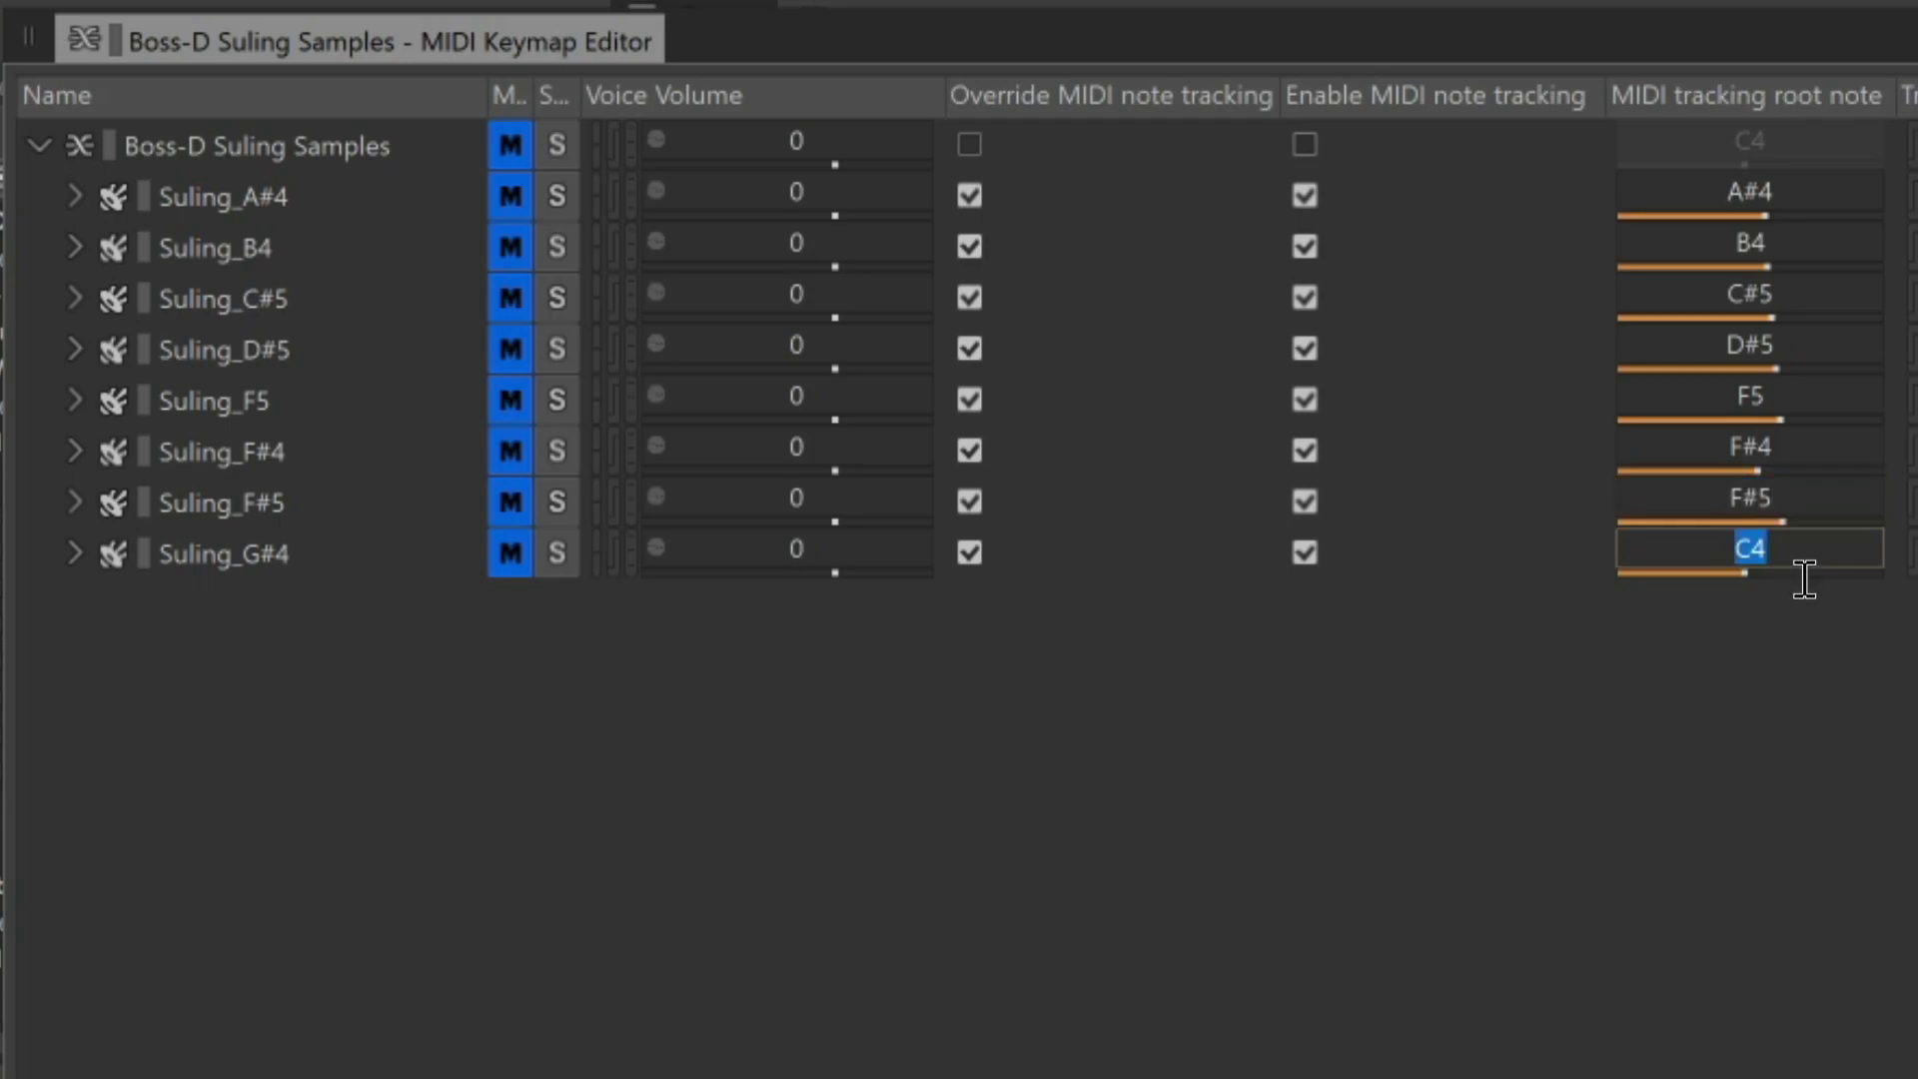
text(G#4)
key(Return)
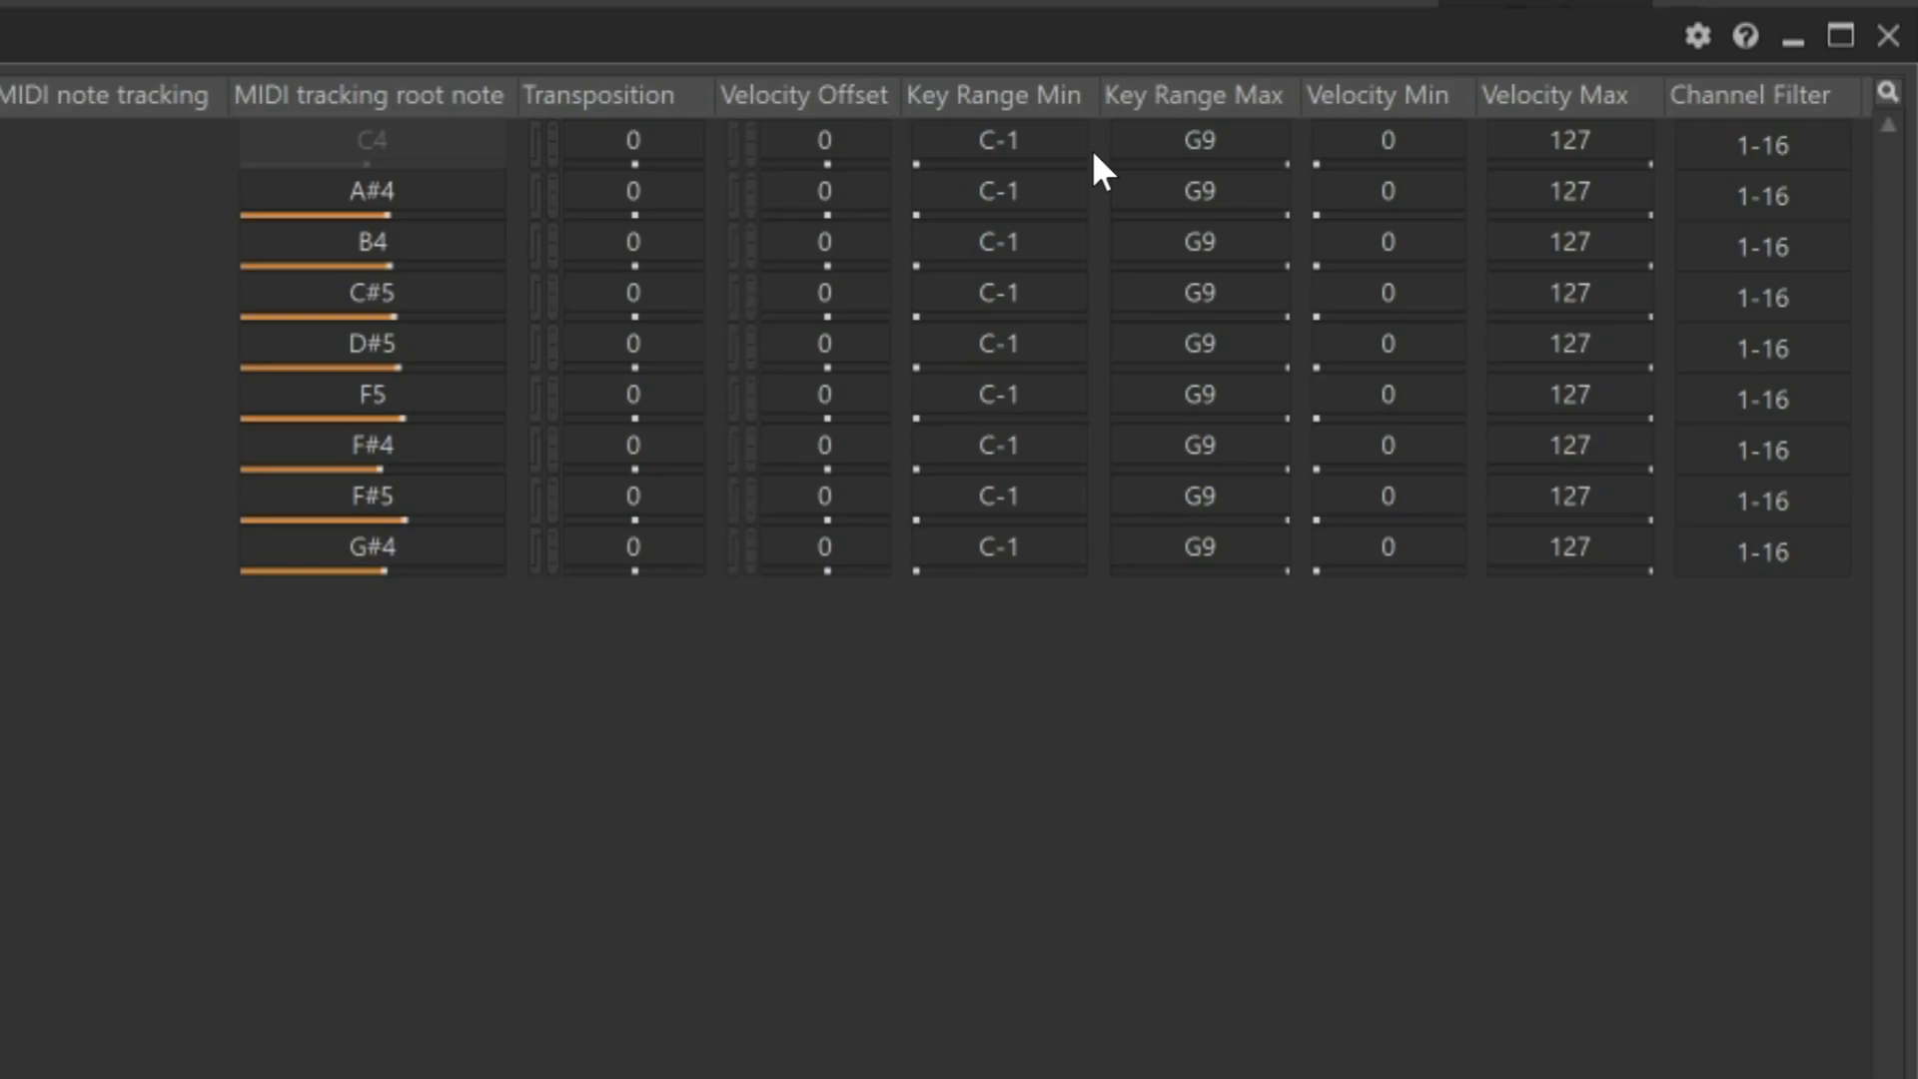
Step: Sort samples by root note and set key ranges for F#4 (F#4–G4), G#4, A#4 and B4
click(397, 92)
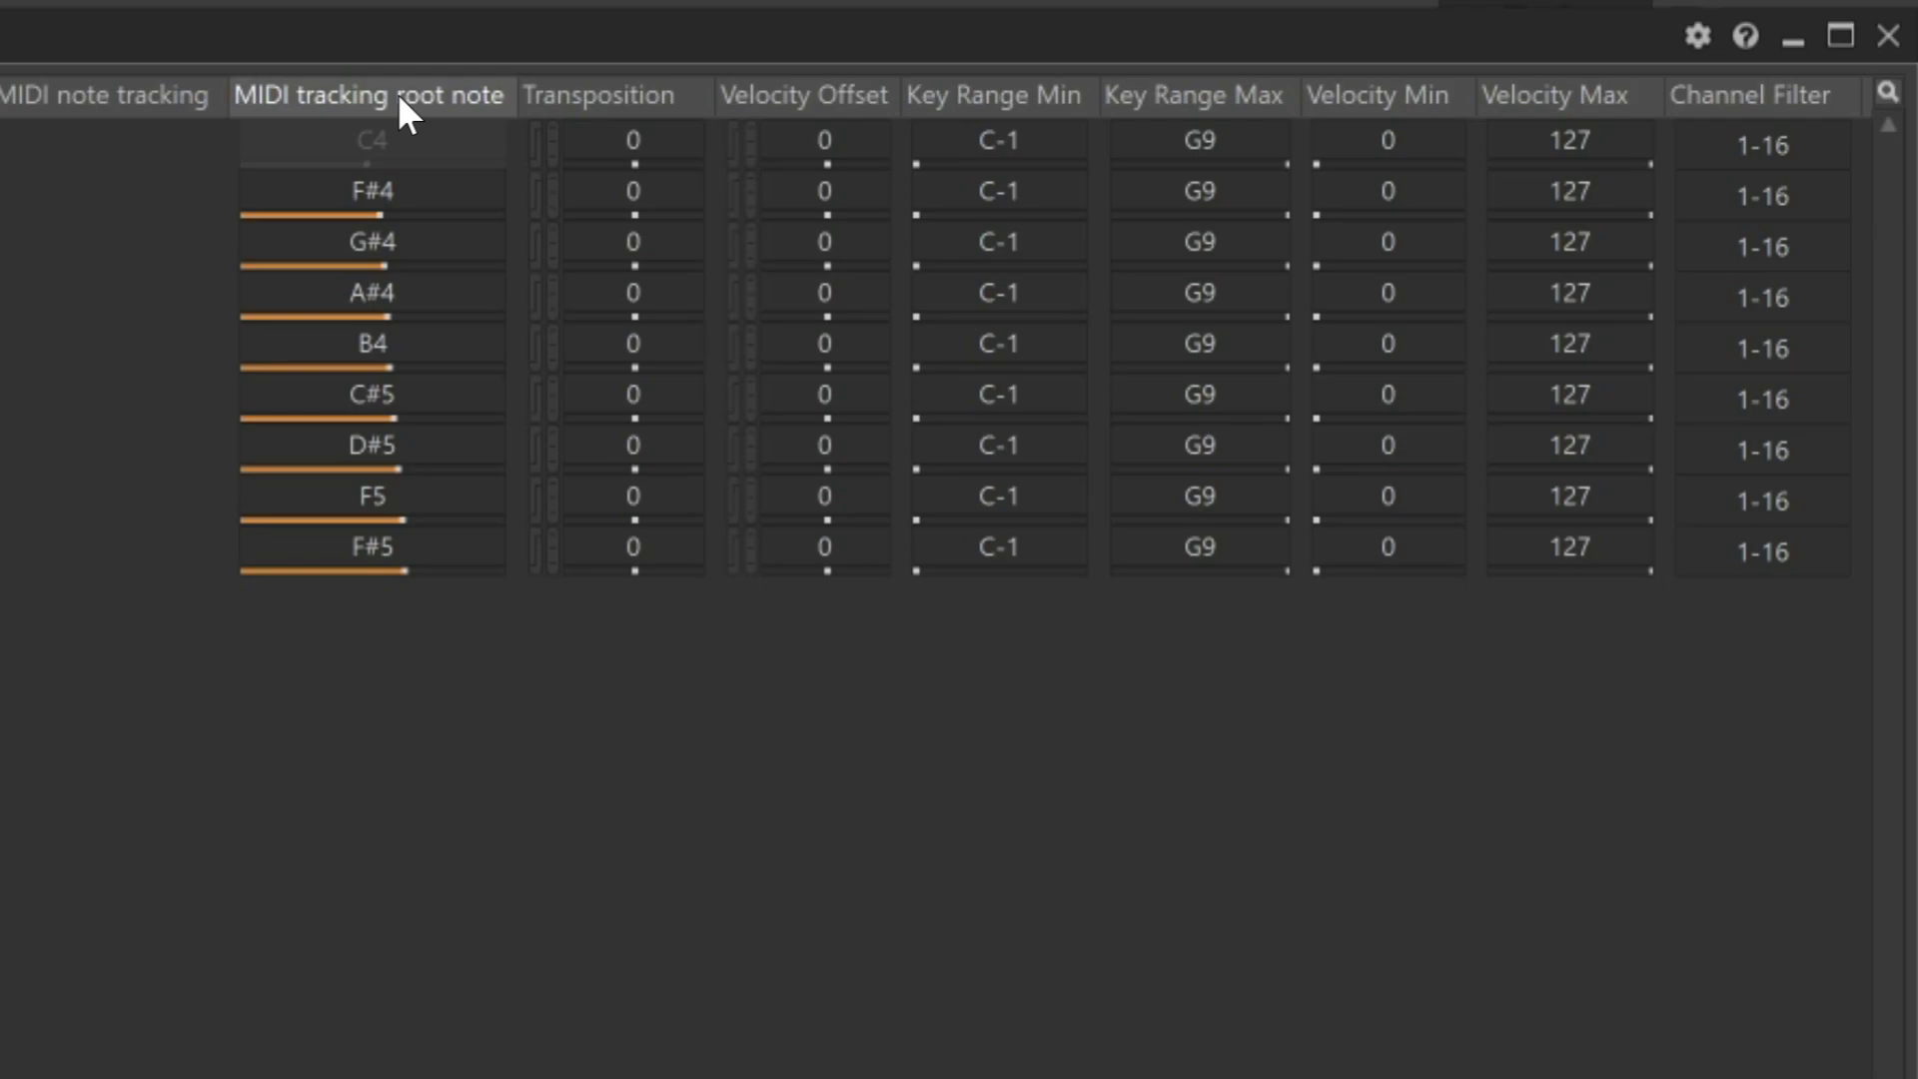
double_click(1050, 203)
text(F#4)
double_click(1243, 206)
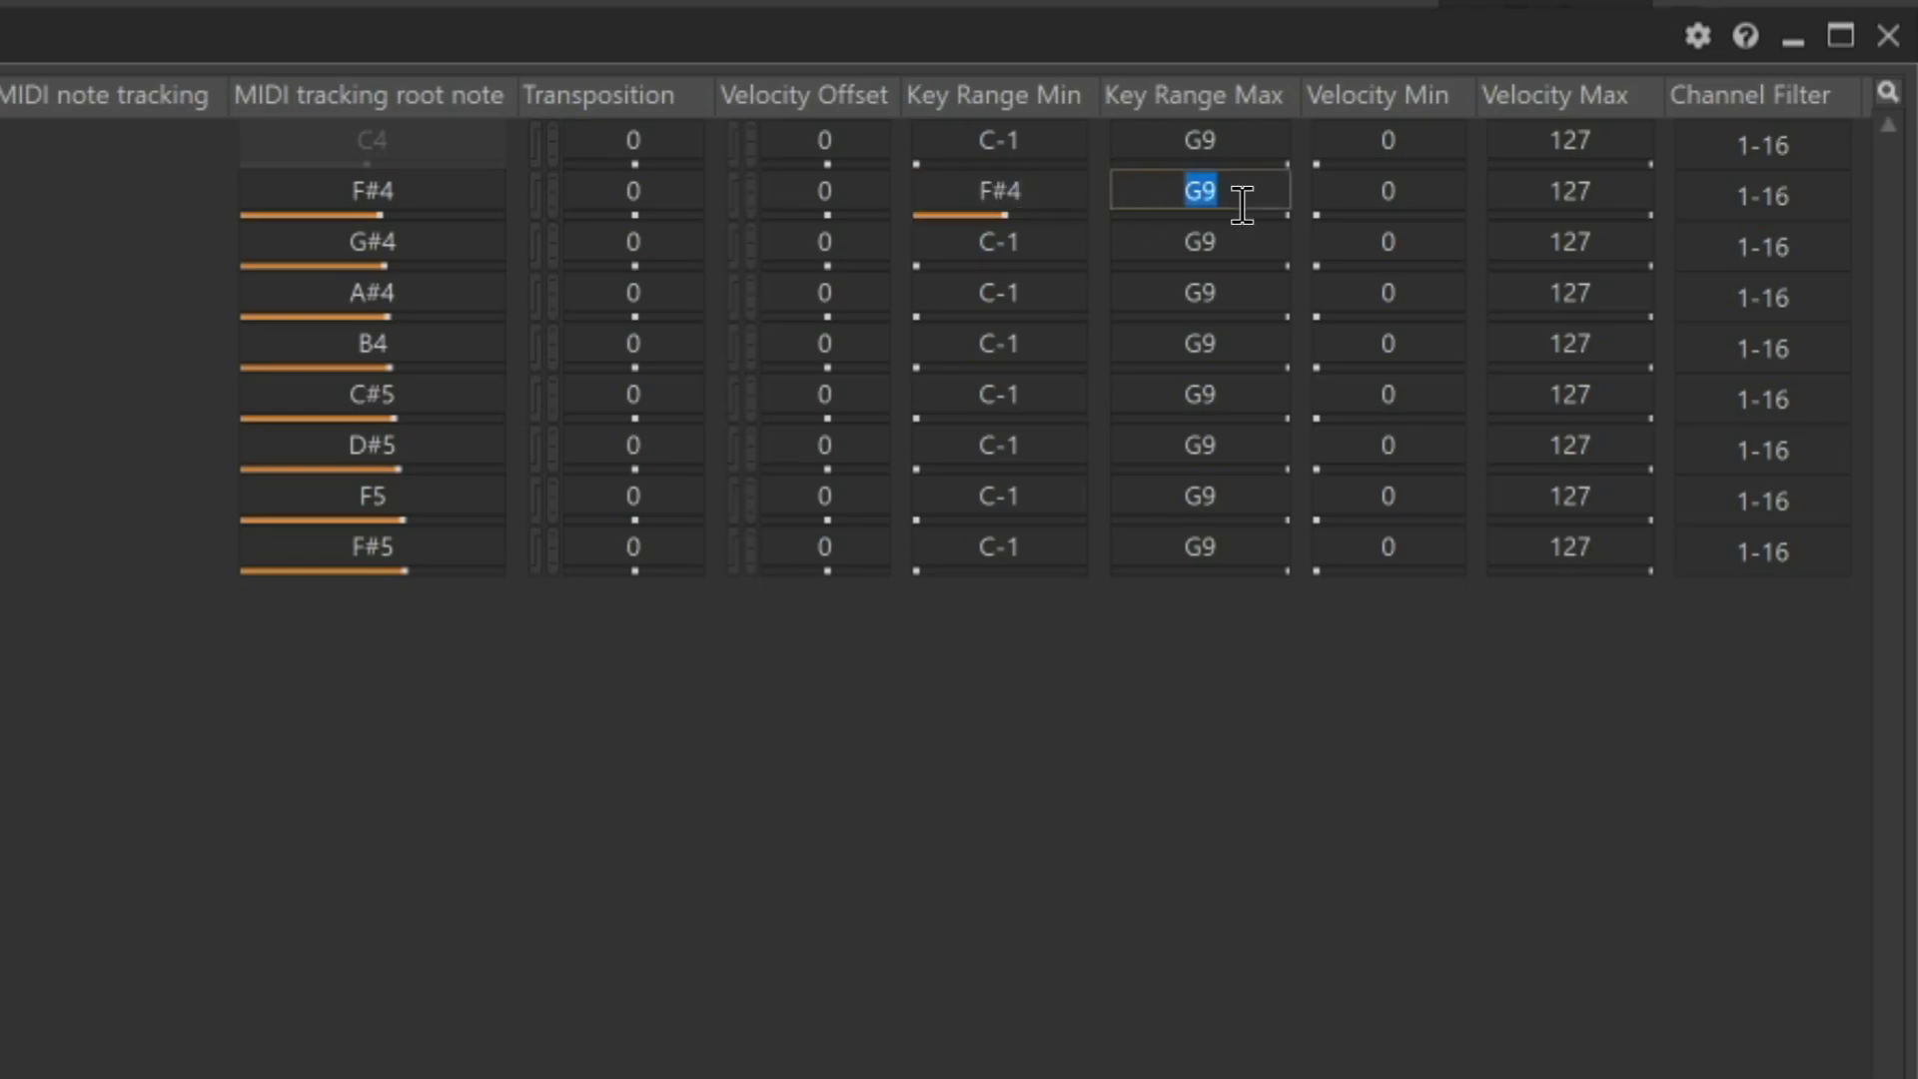
text(G4)
double_click(1050, 246)
text(G#4)
double_click(1228, 246)
text(A4)
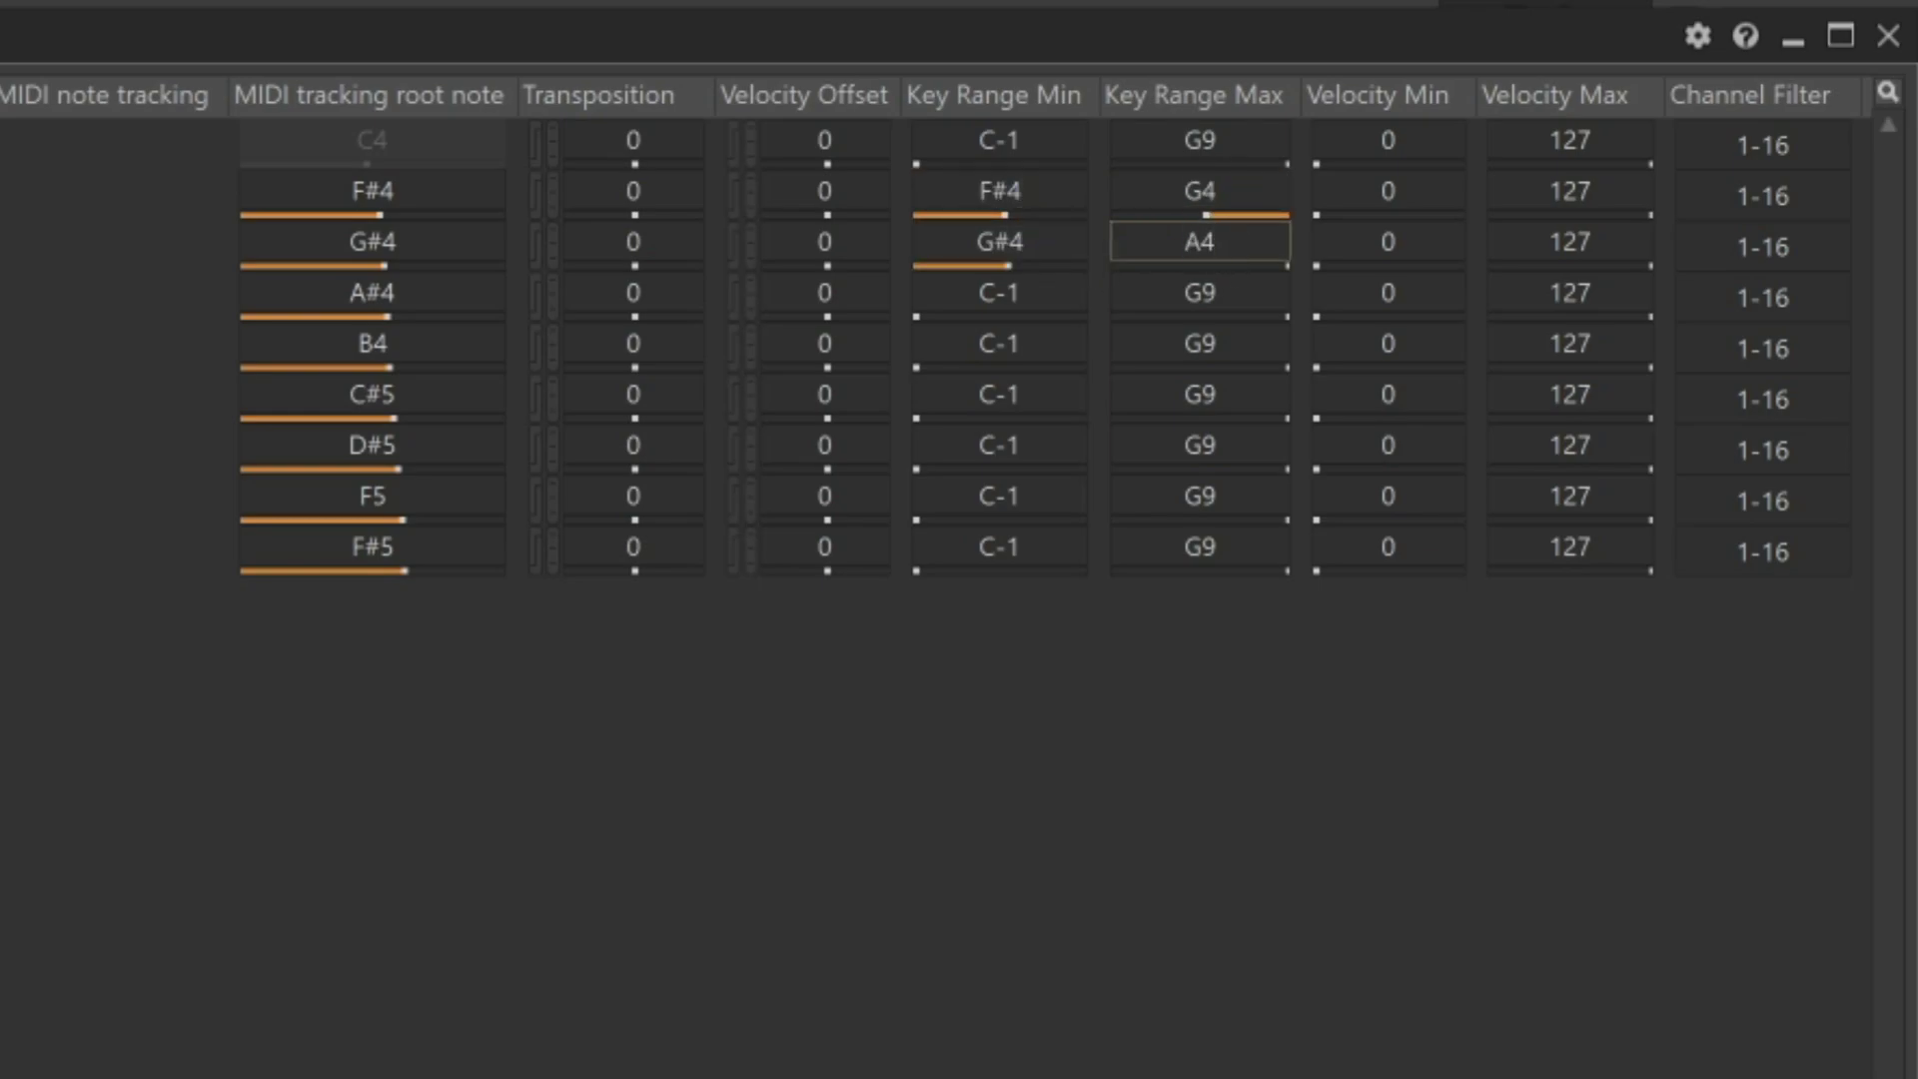
double_click(1050, 299)
text(A#4)
double_click(1219, 303)
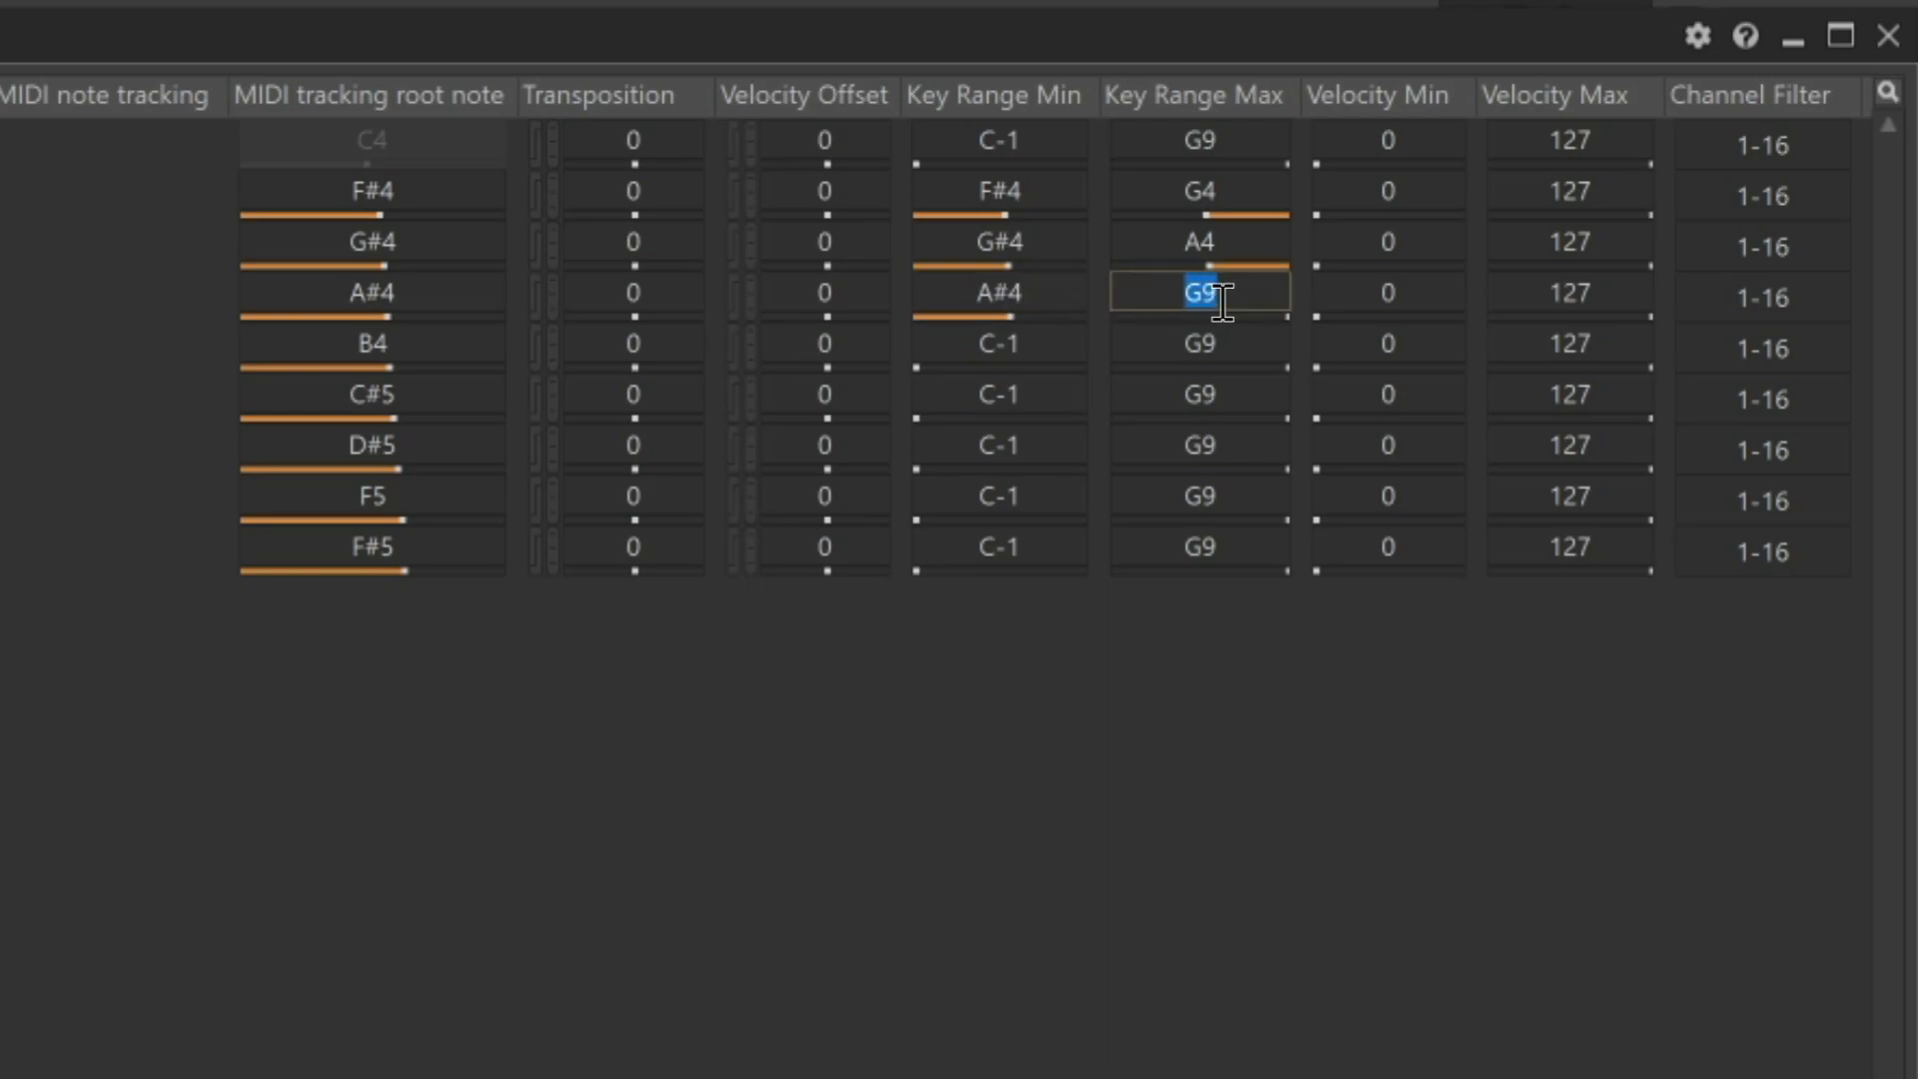
text(A#4)
double_click(1050, 347)
text(B4)
double_click(1222, 349)
text(C5)
Step: Set key ranges for the C#5, D#5, F5 and F#5 samples, F#5 spanning F#5–G9
double_click(1014, 399)
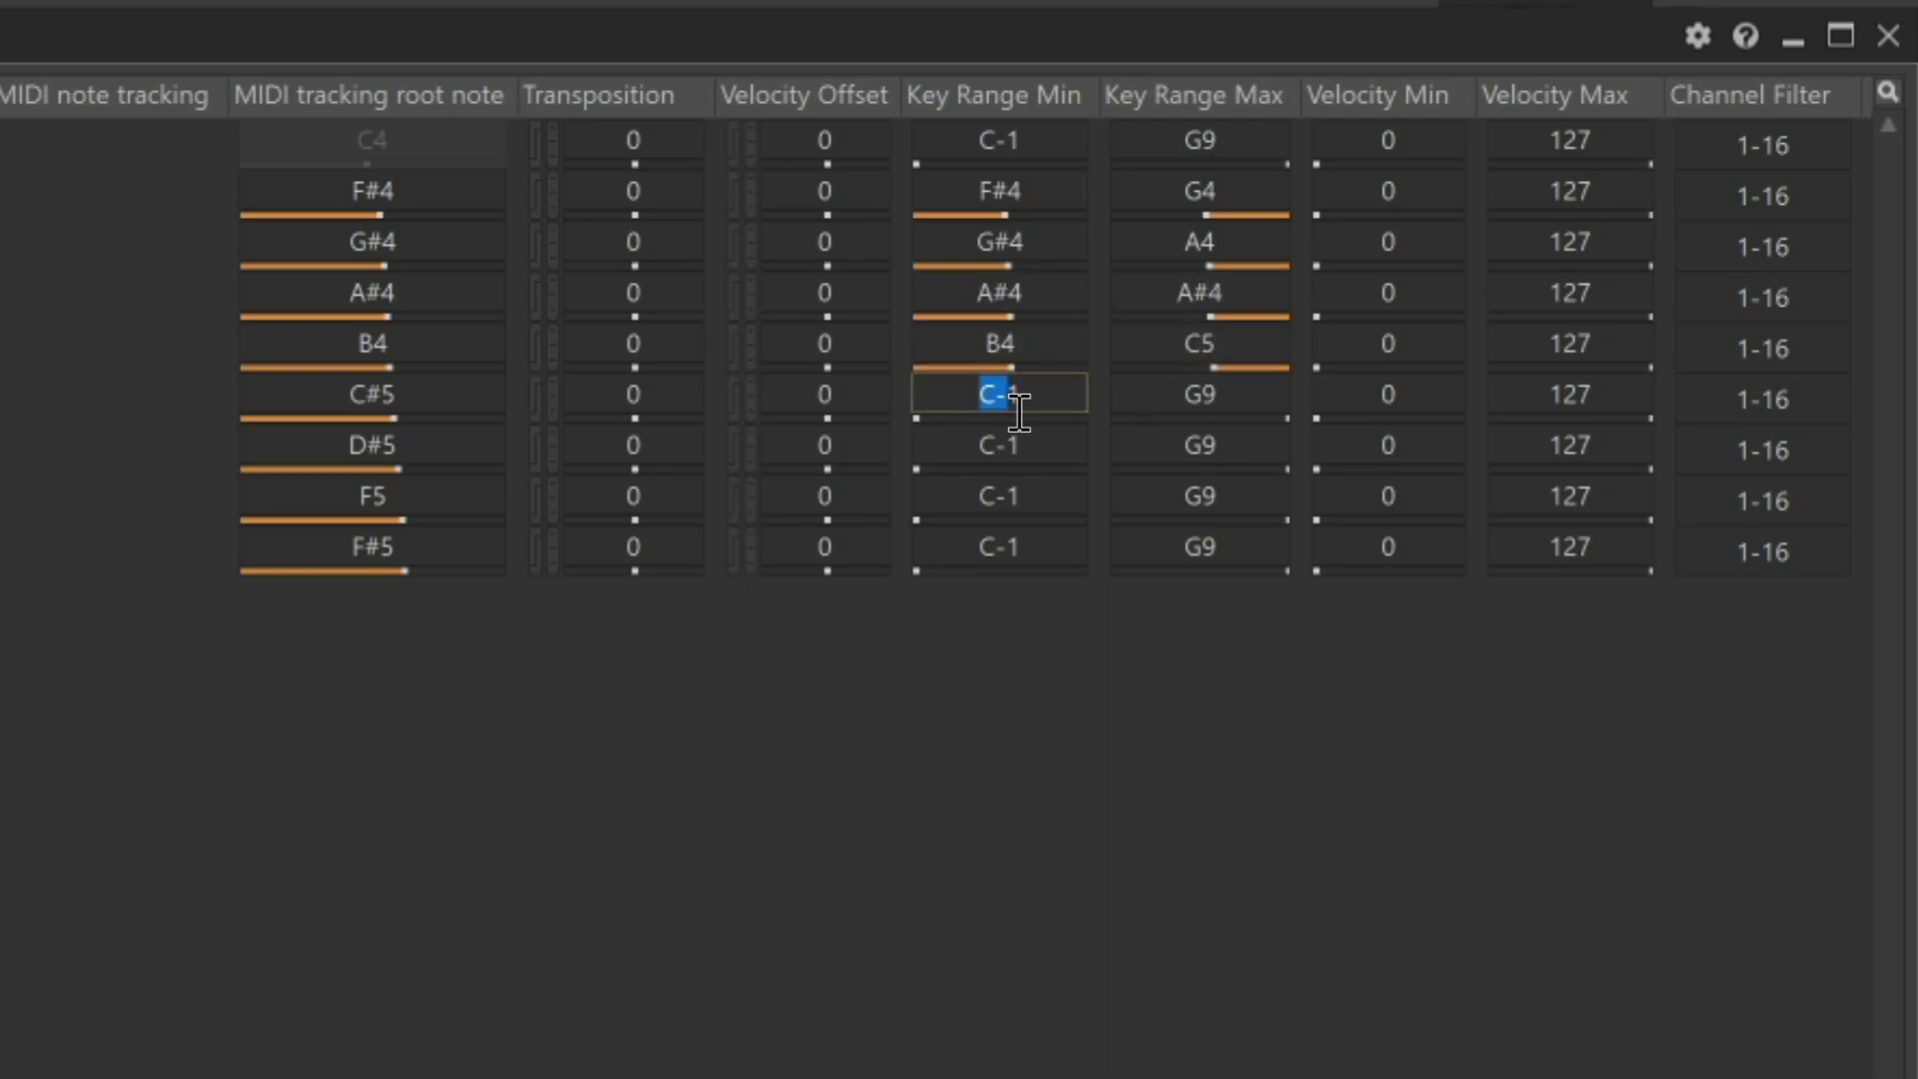
text(C#5)
double_click(1240, 399)
text(D5)
double_click(1062, 450)
text(D)
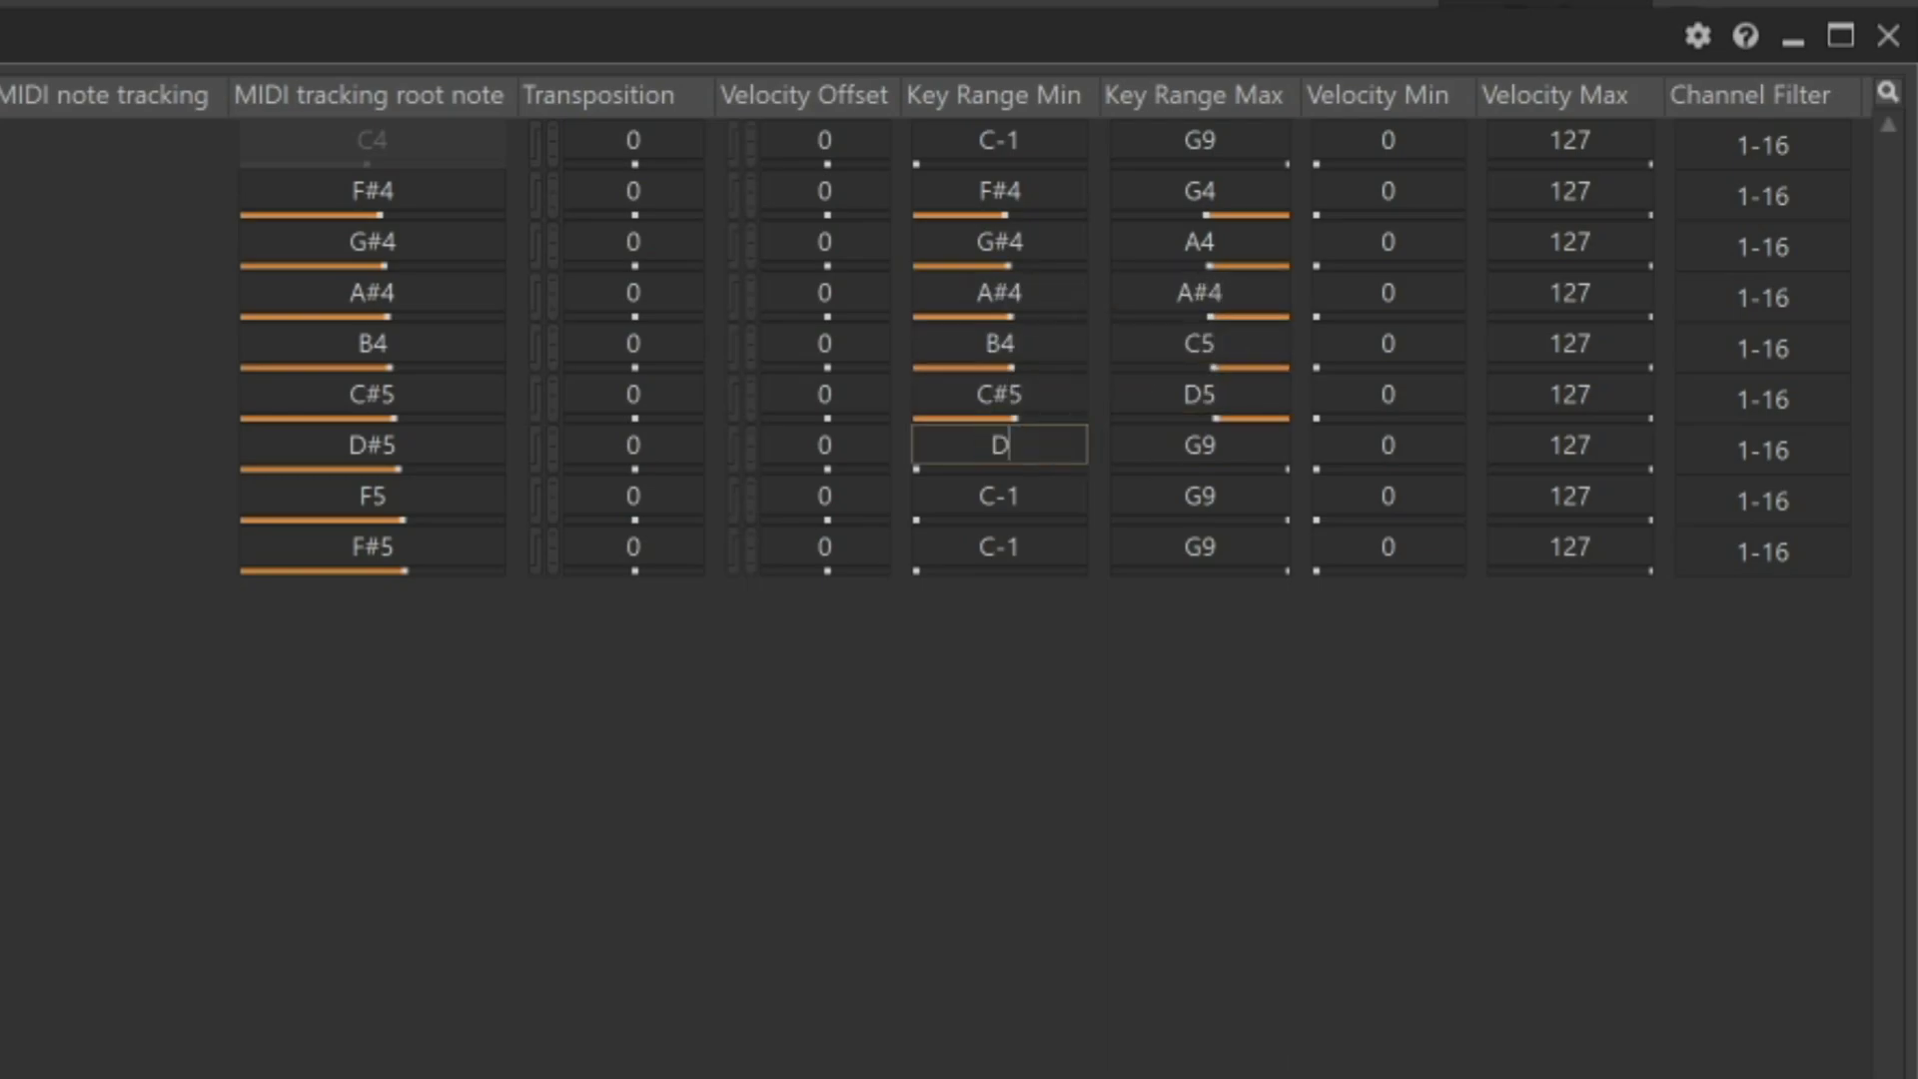
text(#5)
double_click(1216, 450)
text(E5)
double_click(1041, 502)
text(F5)
double_click(1221, 501)
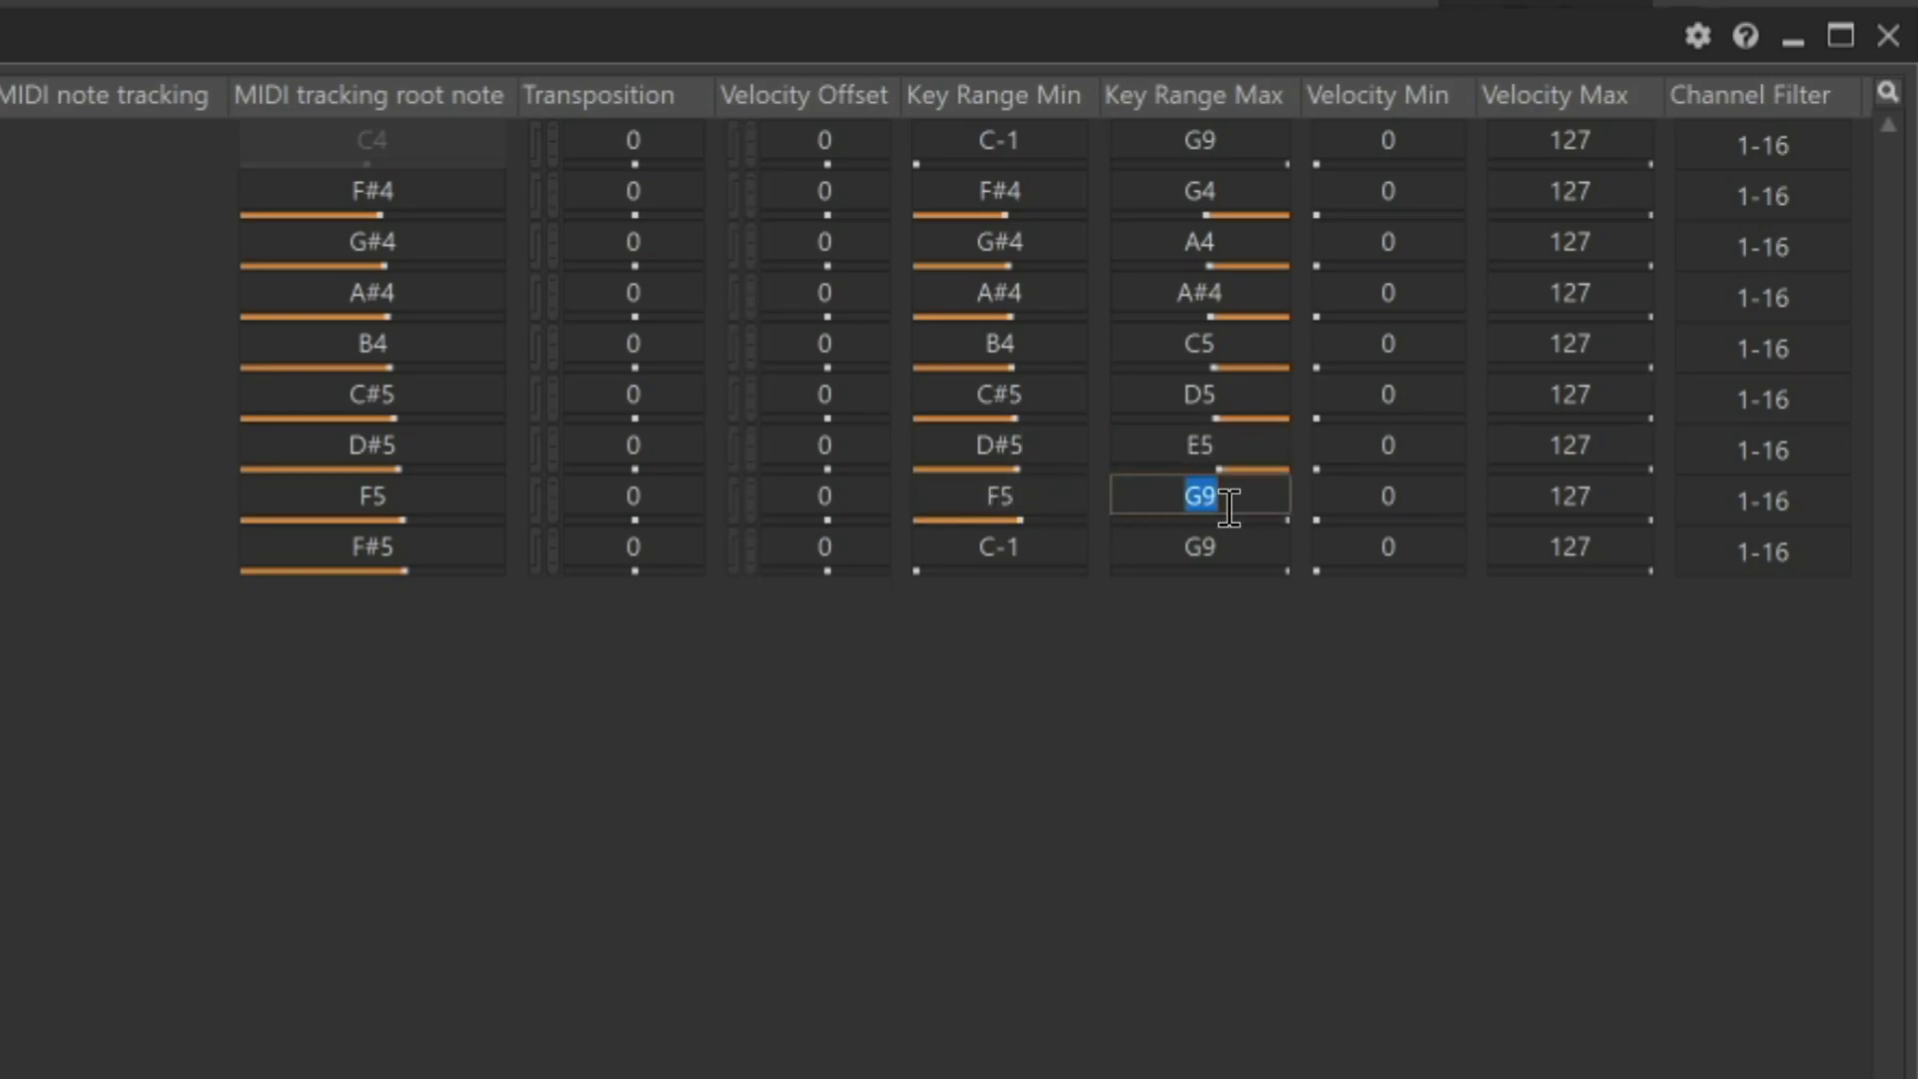
text(F5)
double_click(1040, 548)
text(#5)
text(F#5)
double_click(1238, 551)
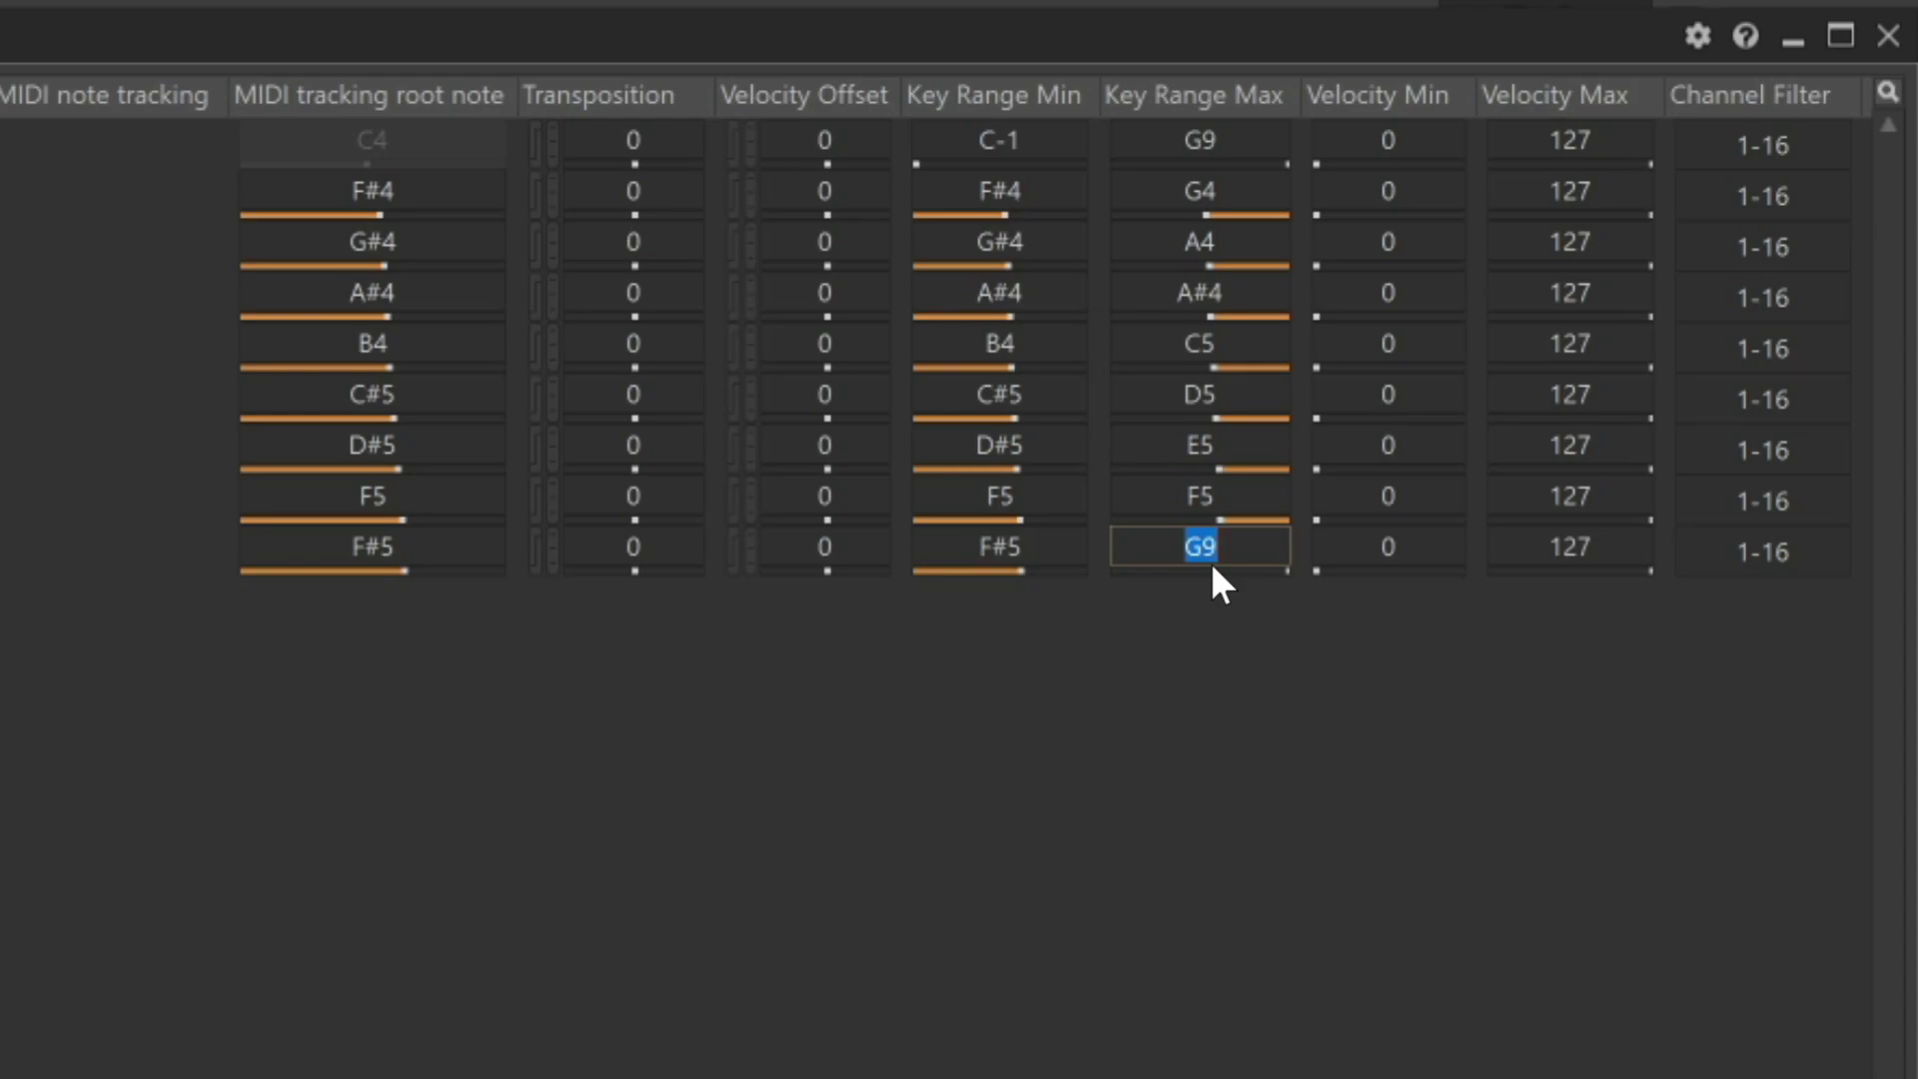
click(1085, 609)
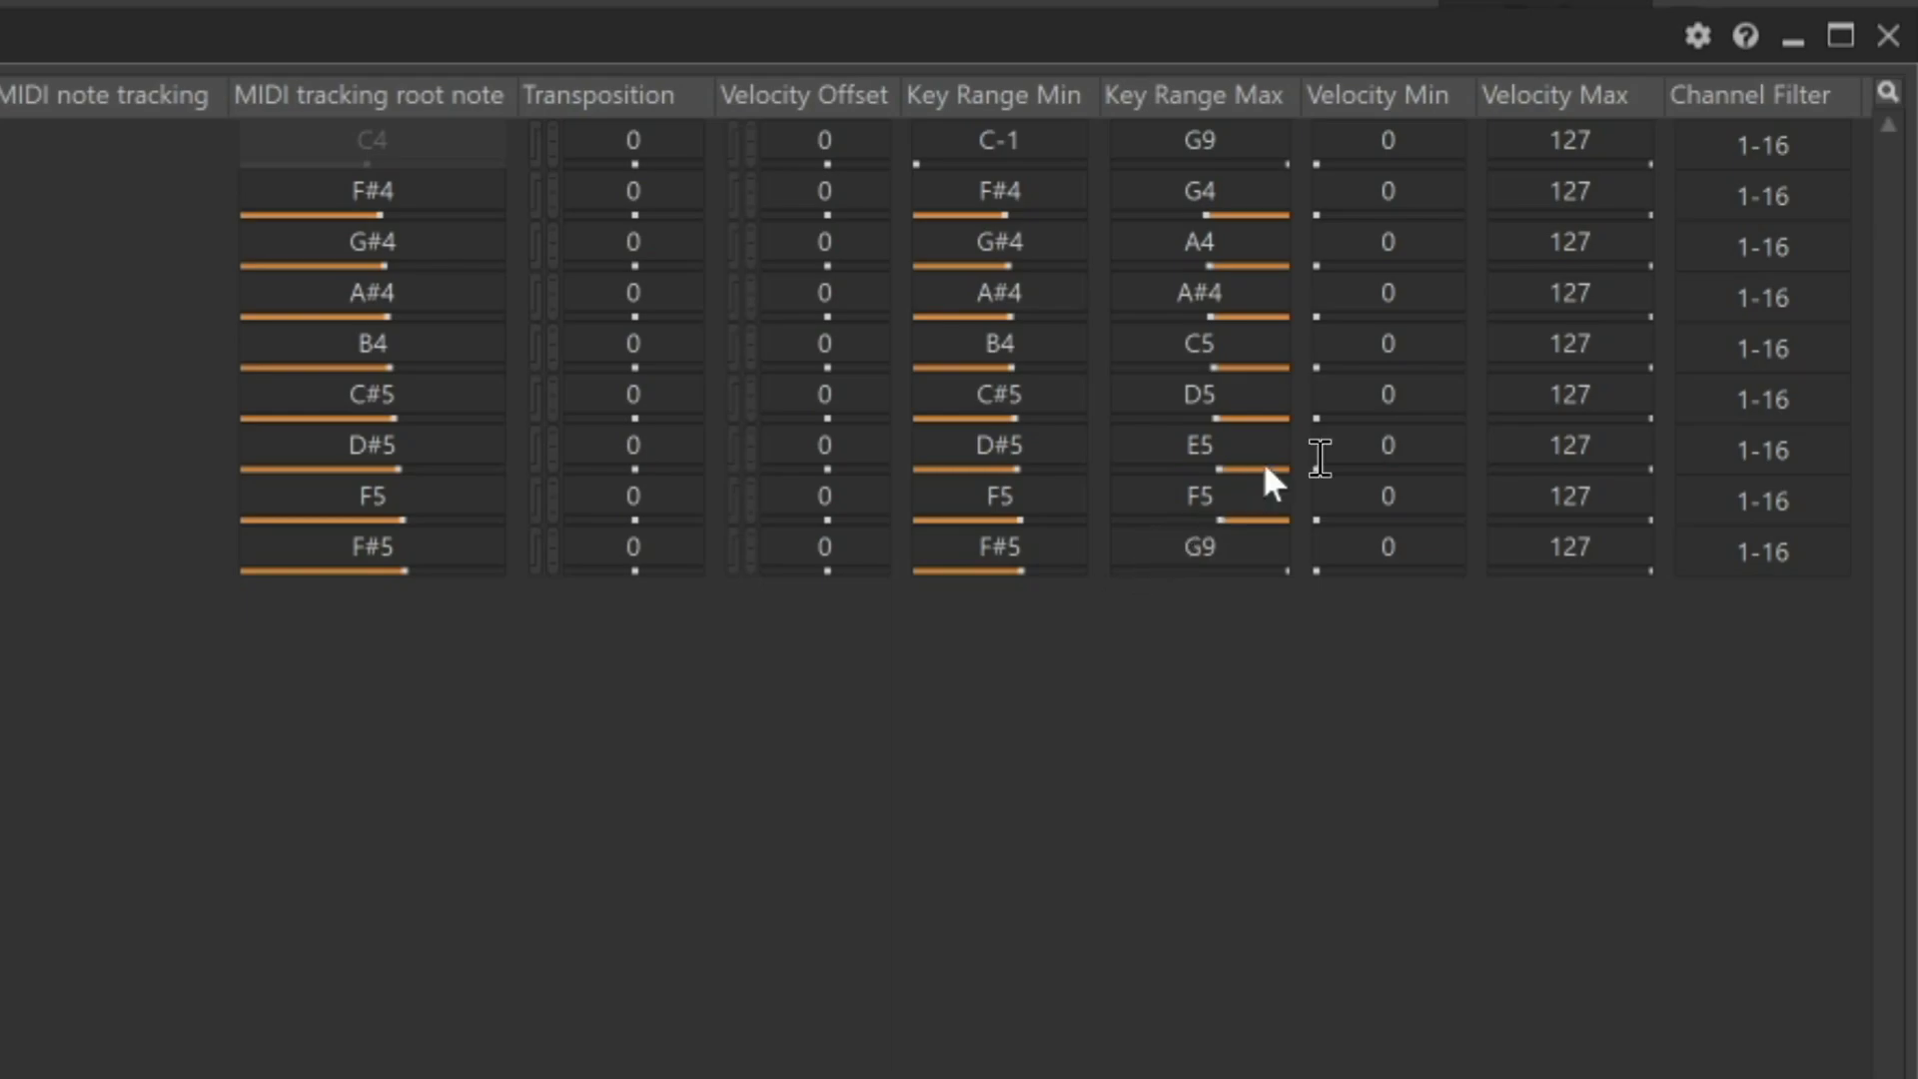
Step: Set Boss-D Suling Samples as the MIDI Target of the Boss-D-Sampler-Suling1 track
click(1885, 37)
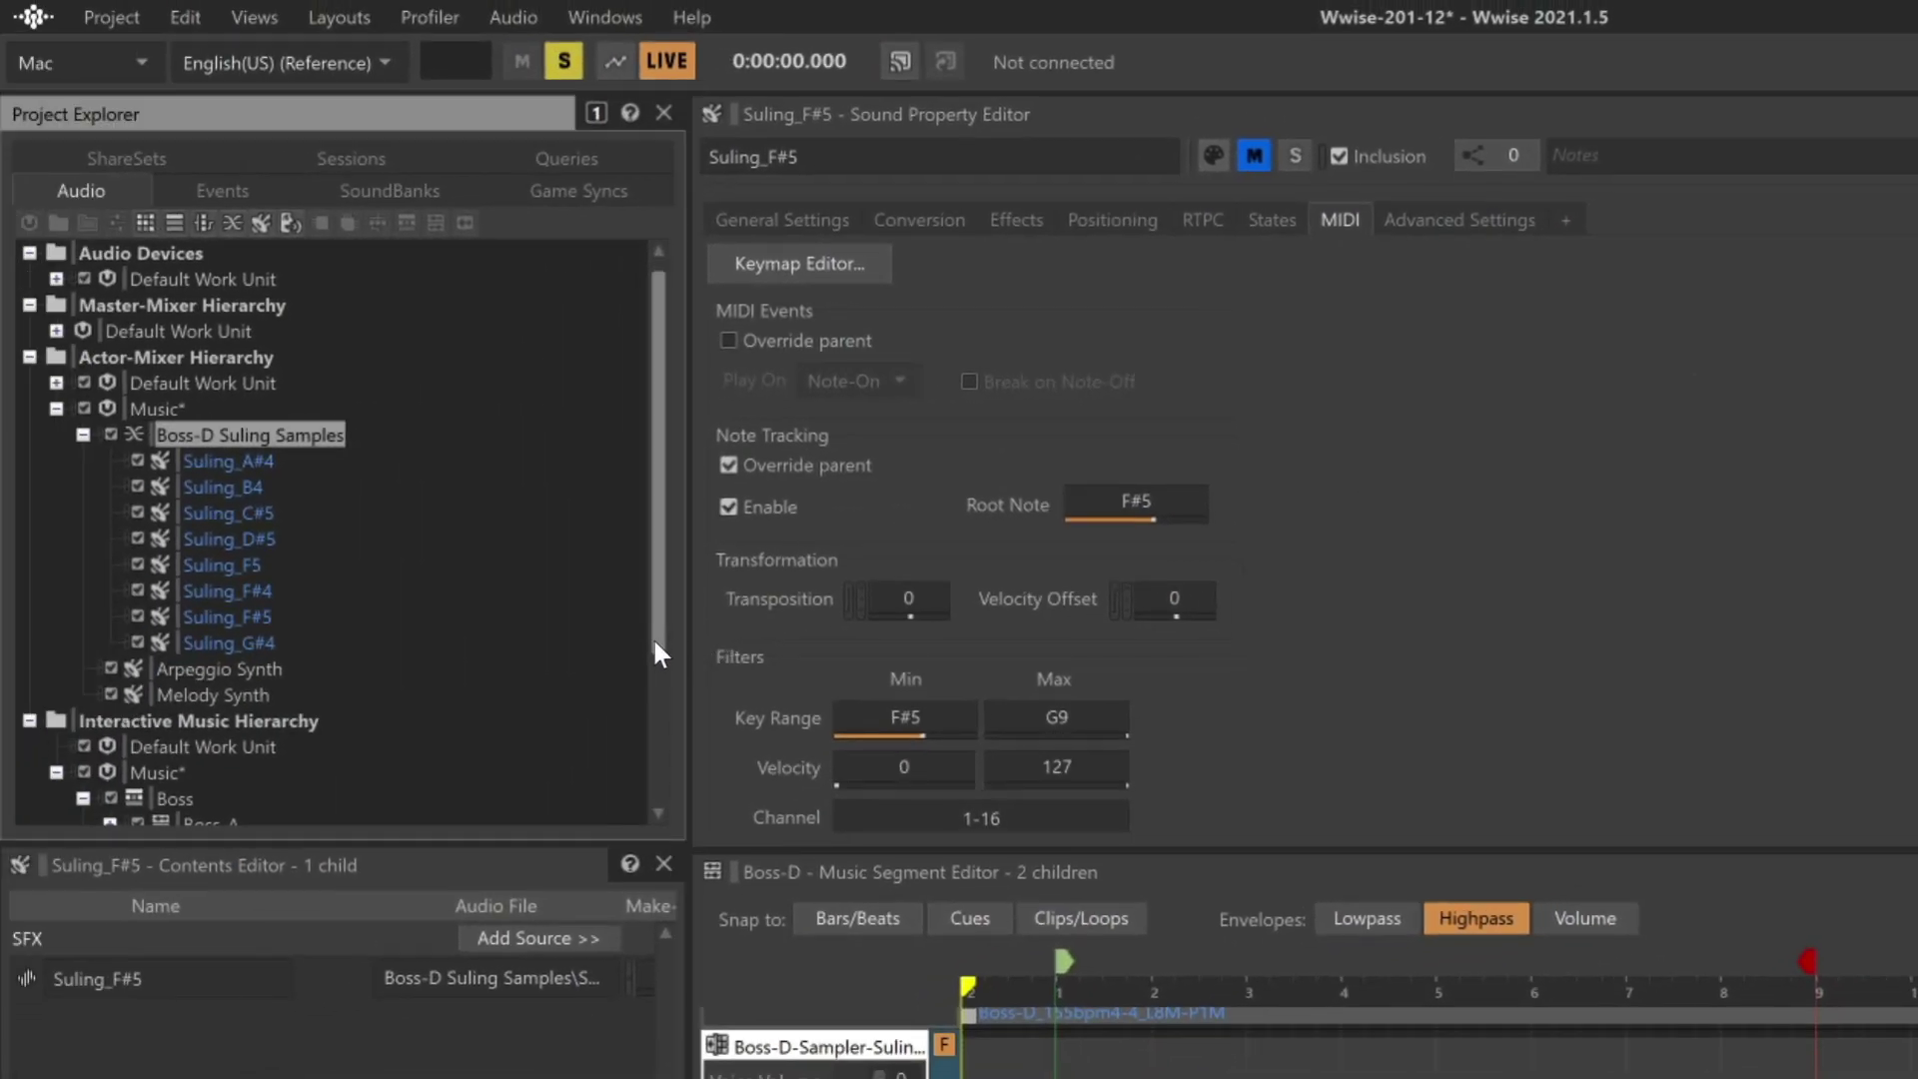
drag(652, 638, 615, 757)
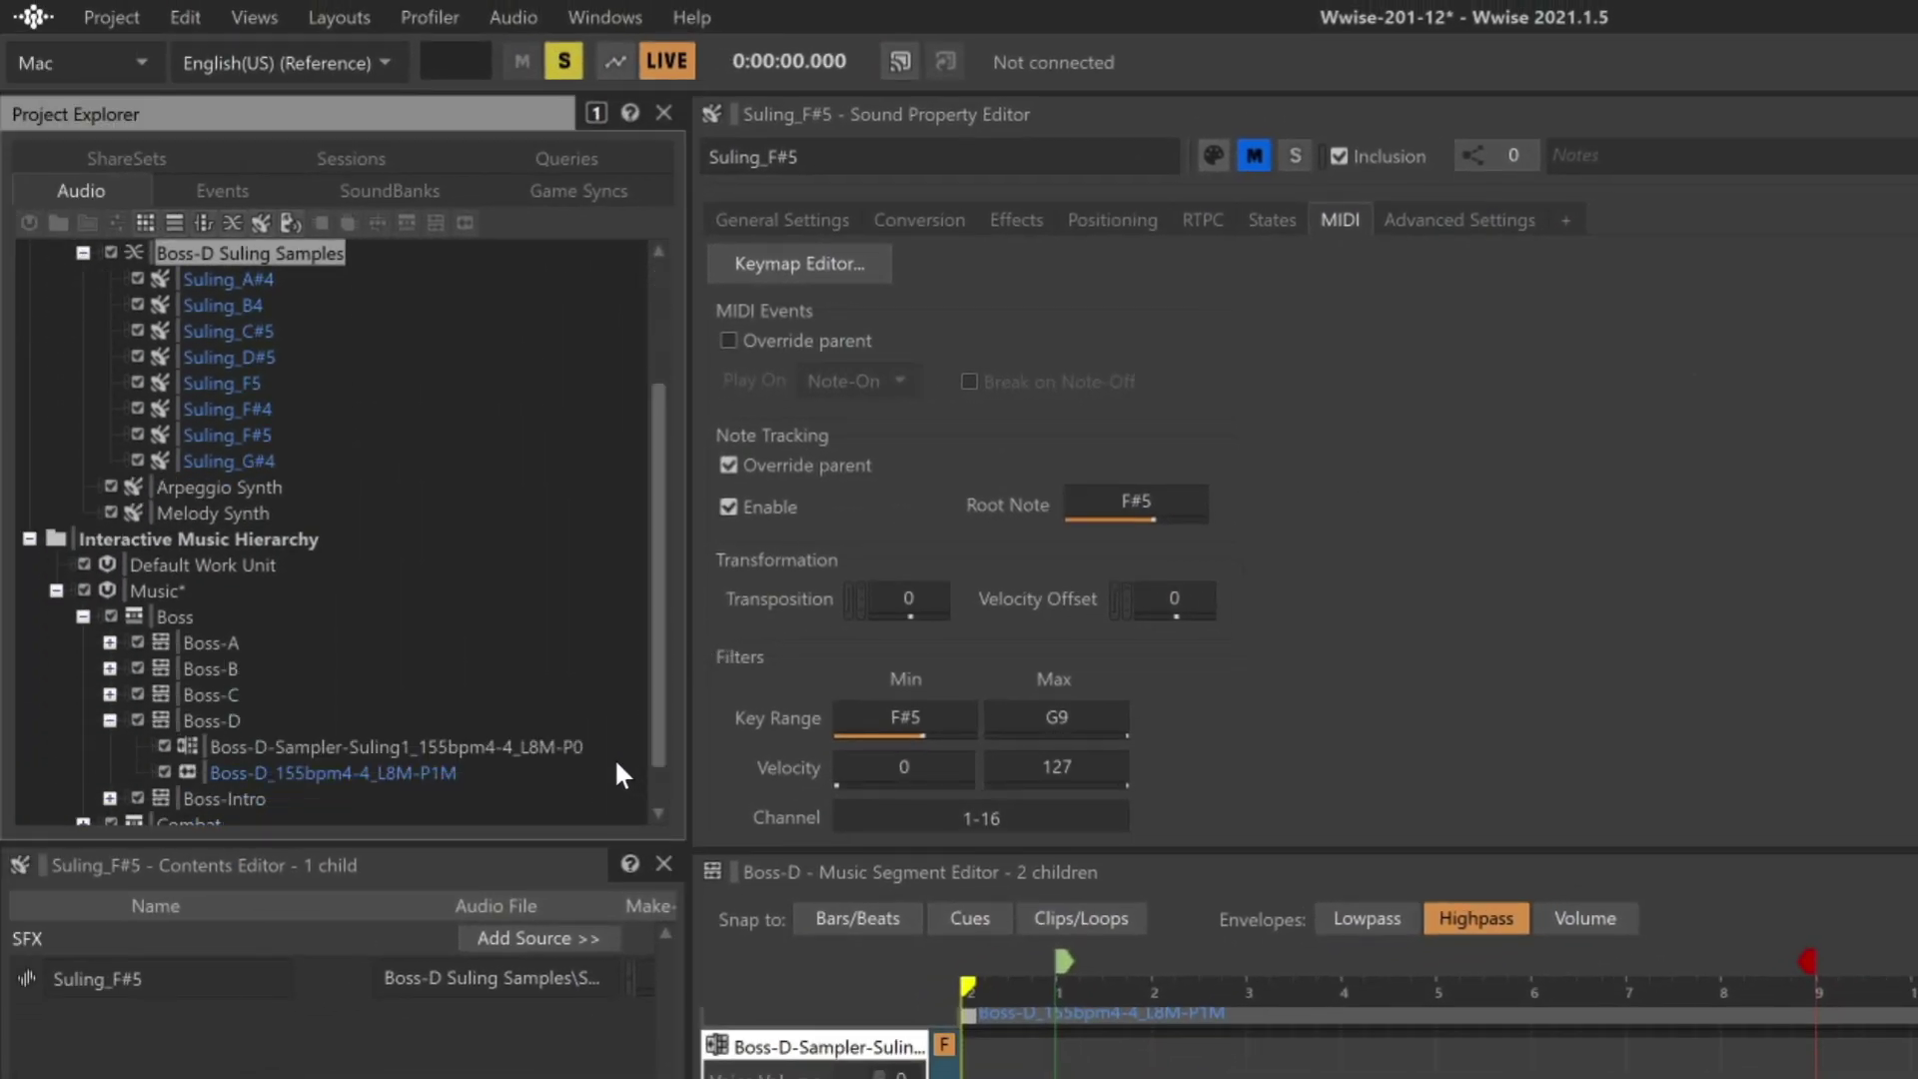
click(514, 747)
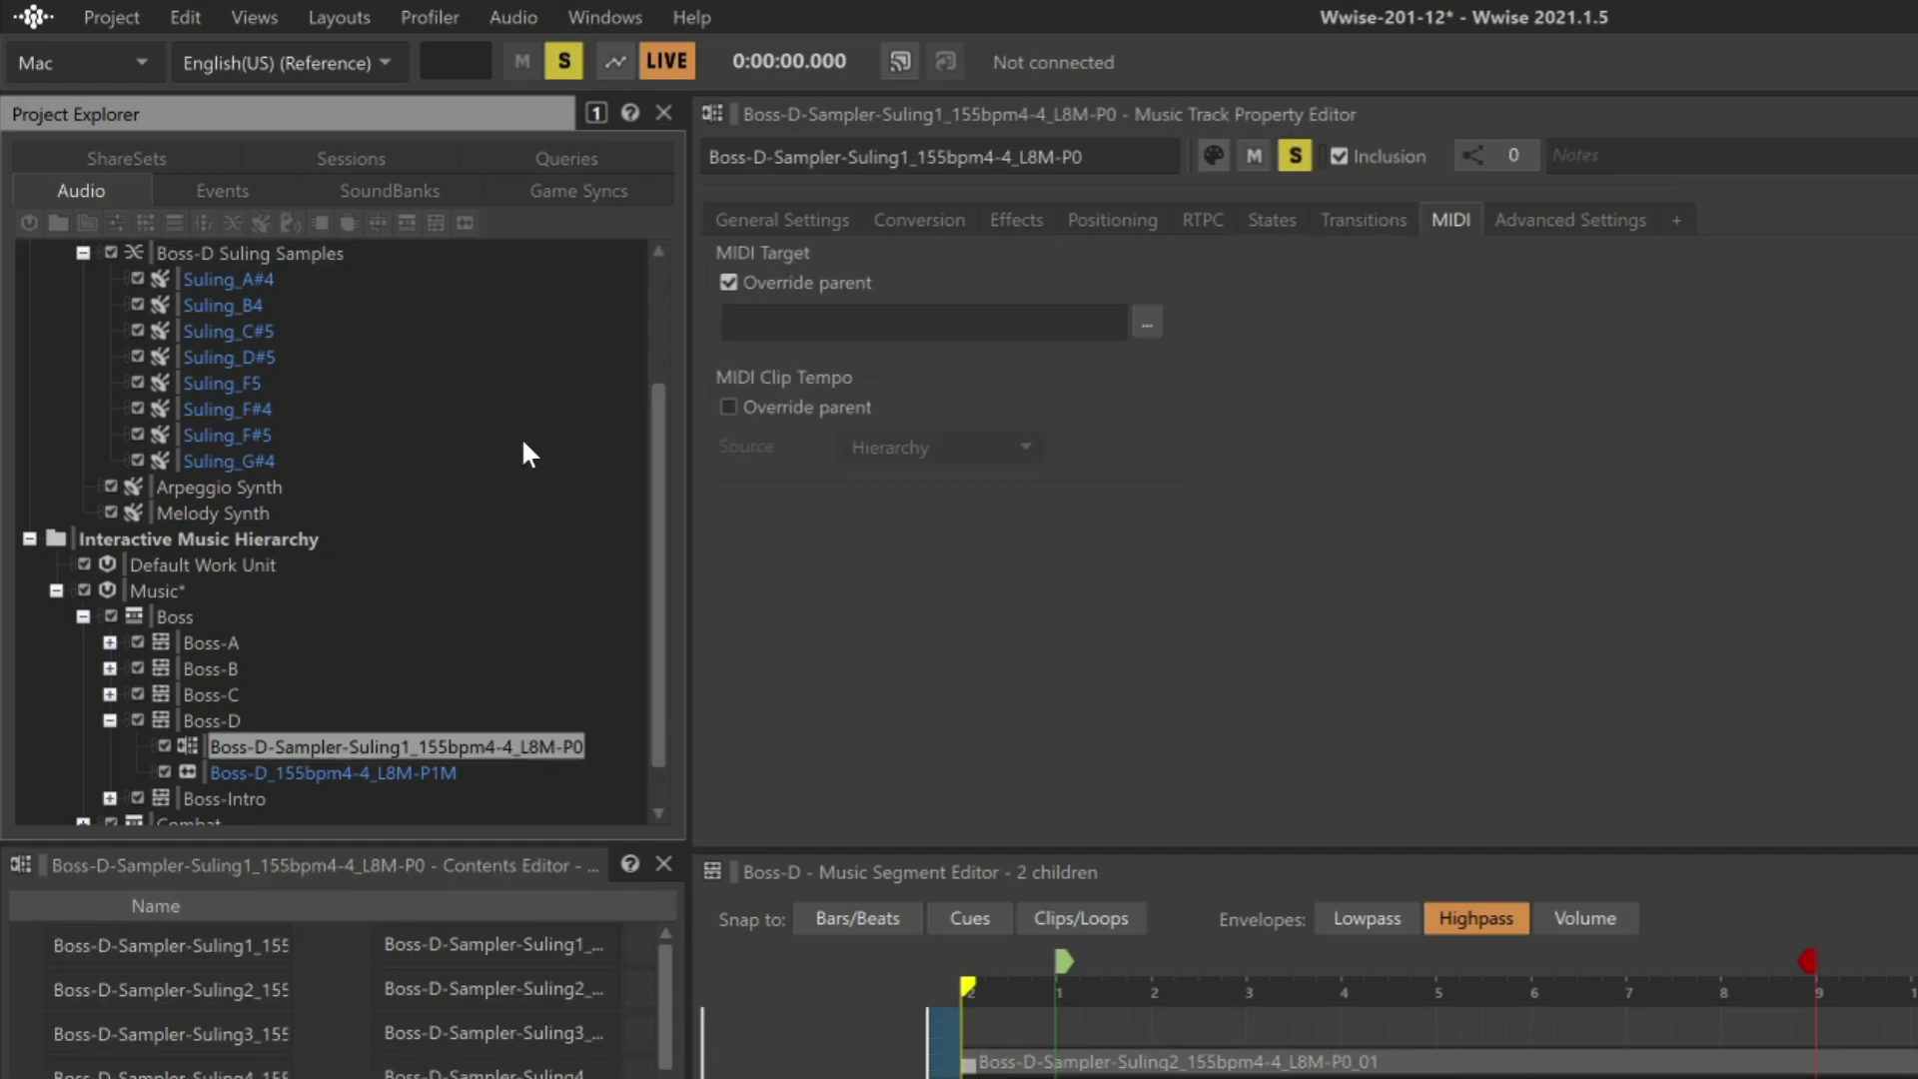
drag(328, 252, 900, 330)
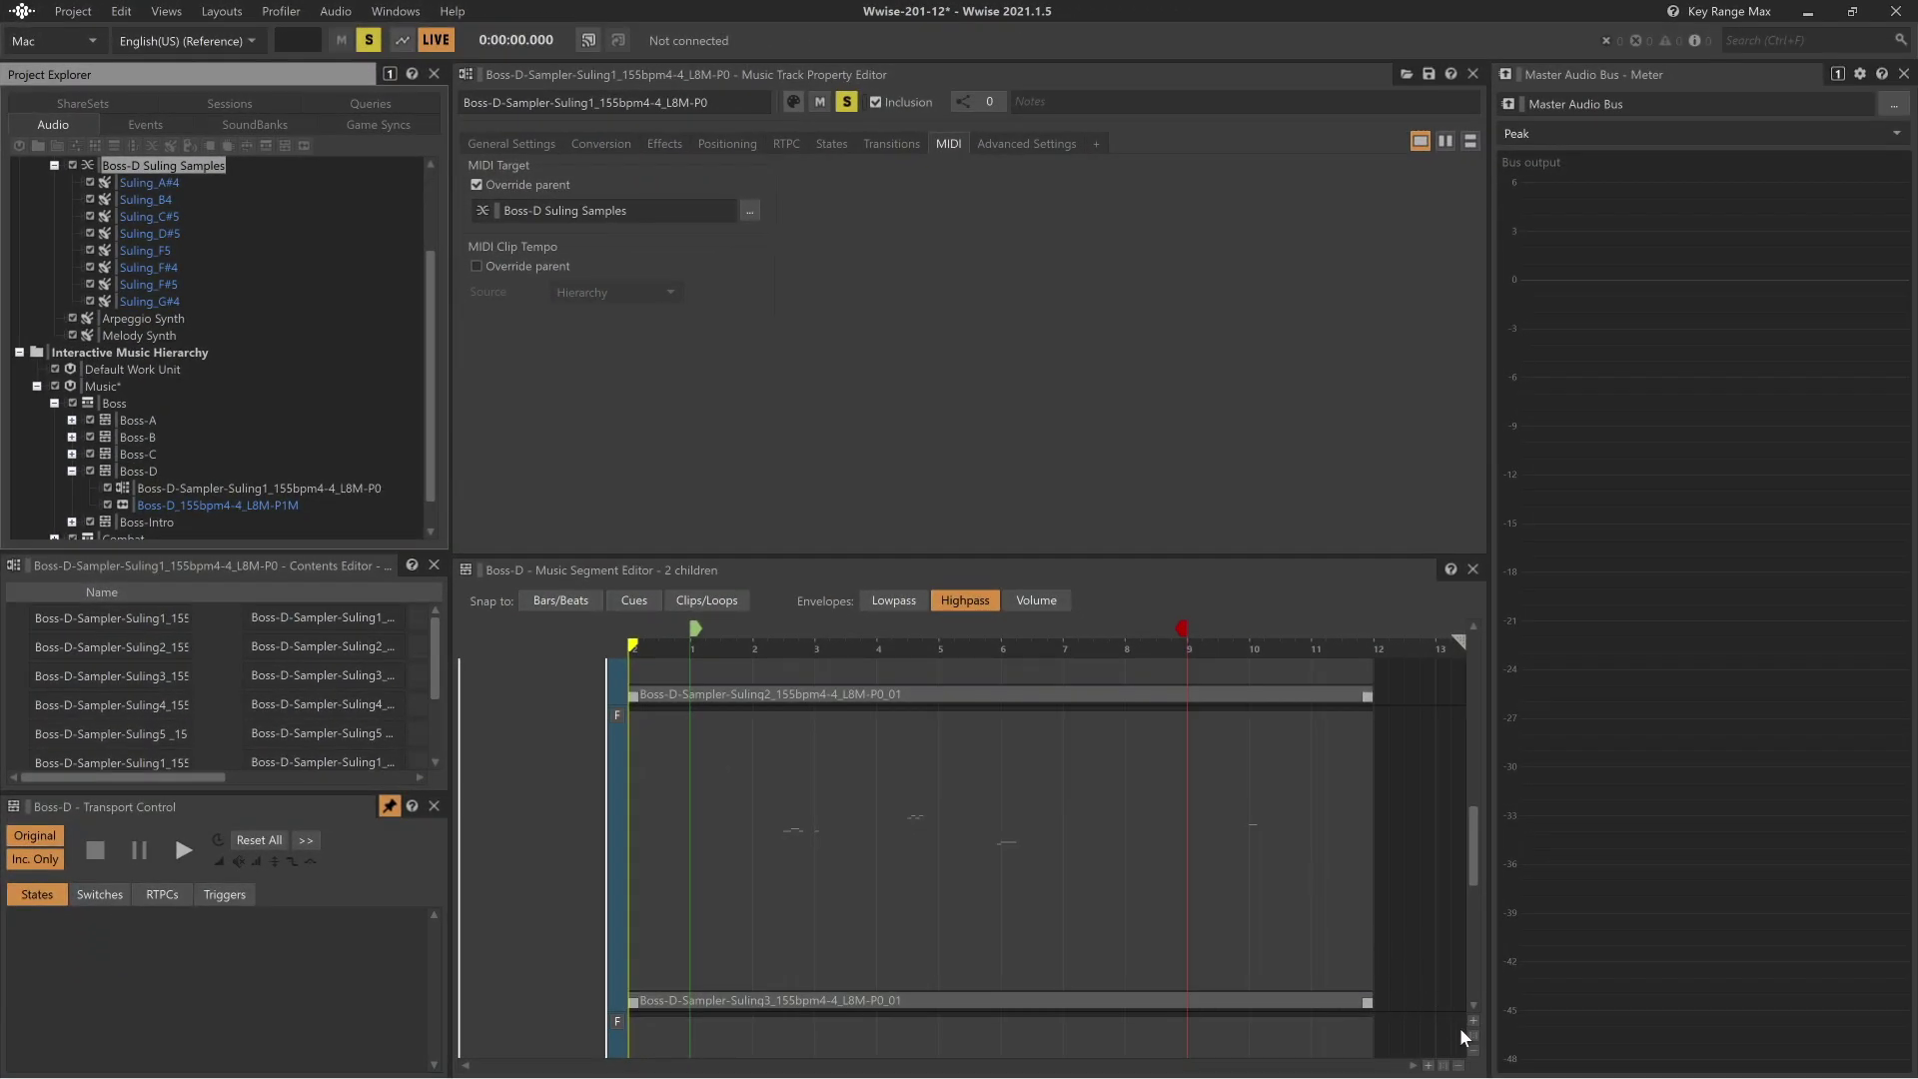
Step: Fit the Boss-D tracks in view, then play and stop the Boss-D segment
click(1473, 1037)
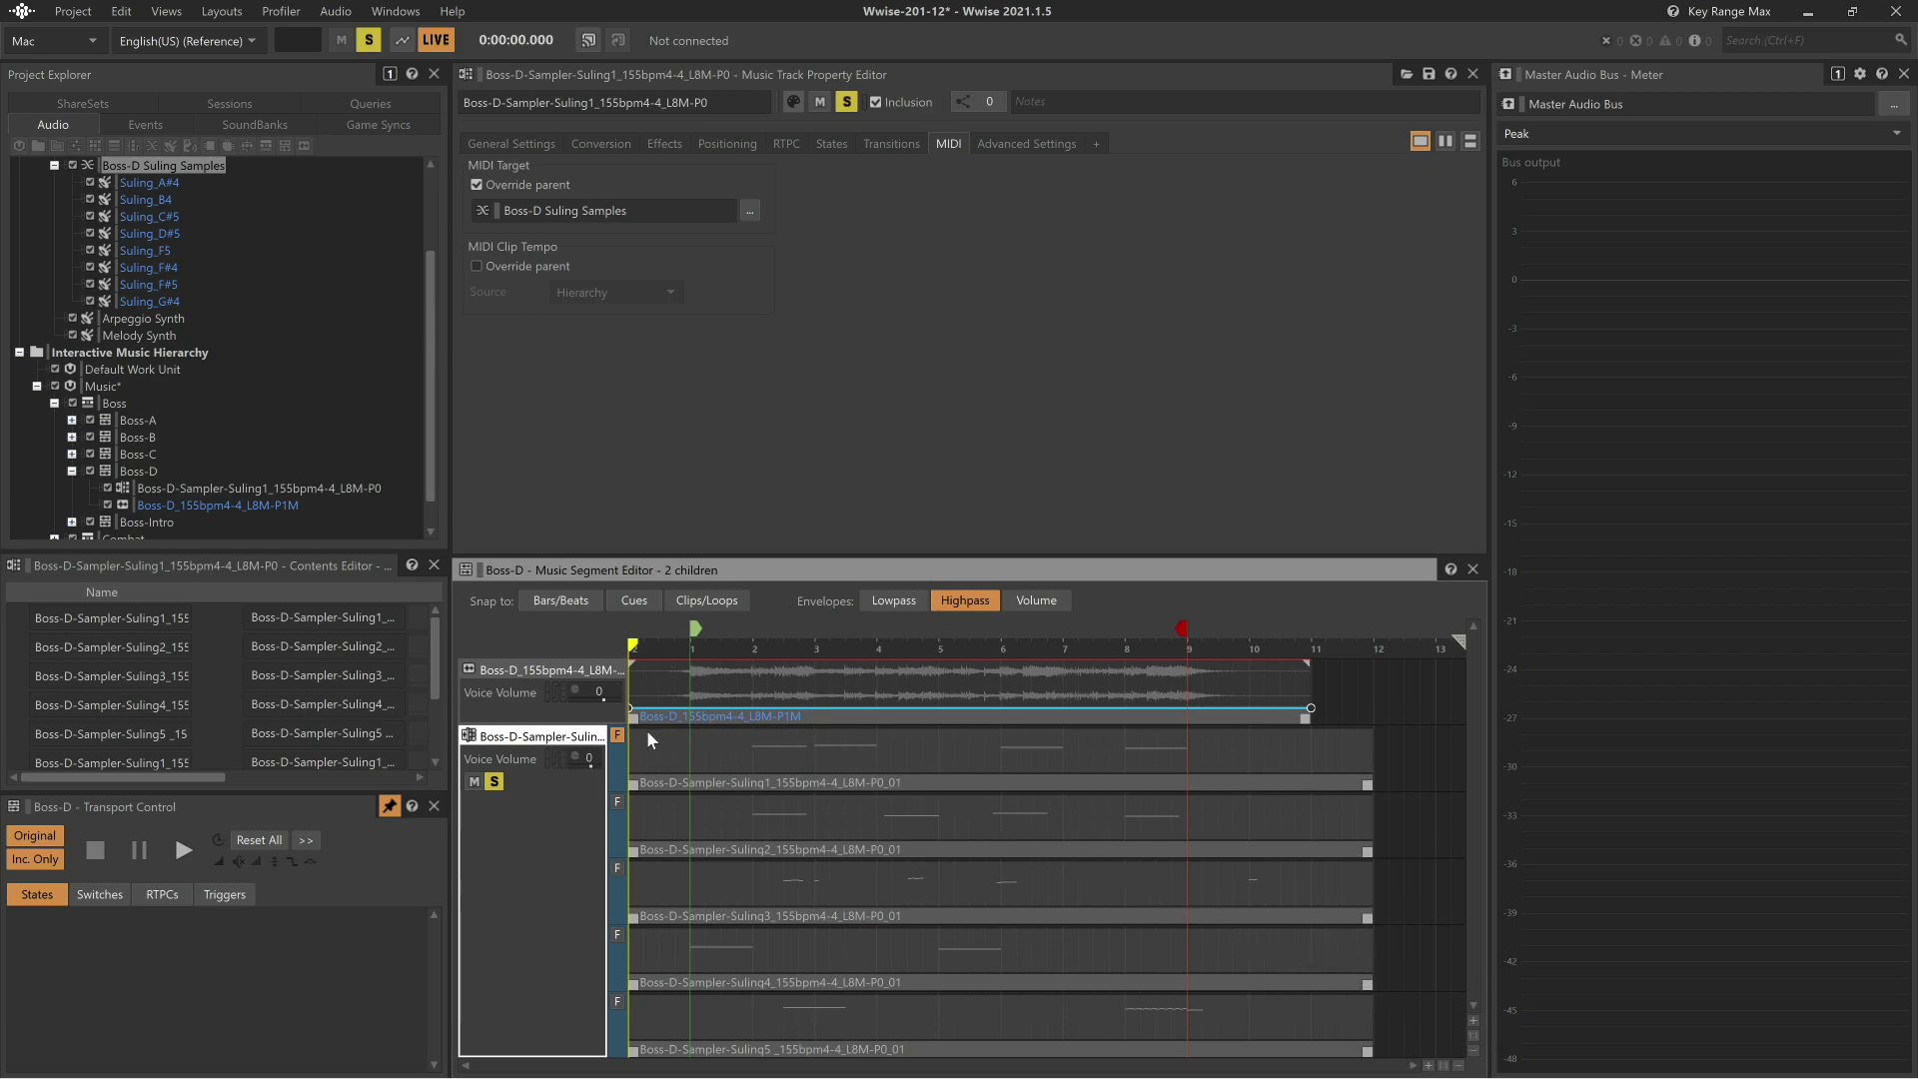
key(space)
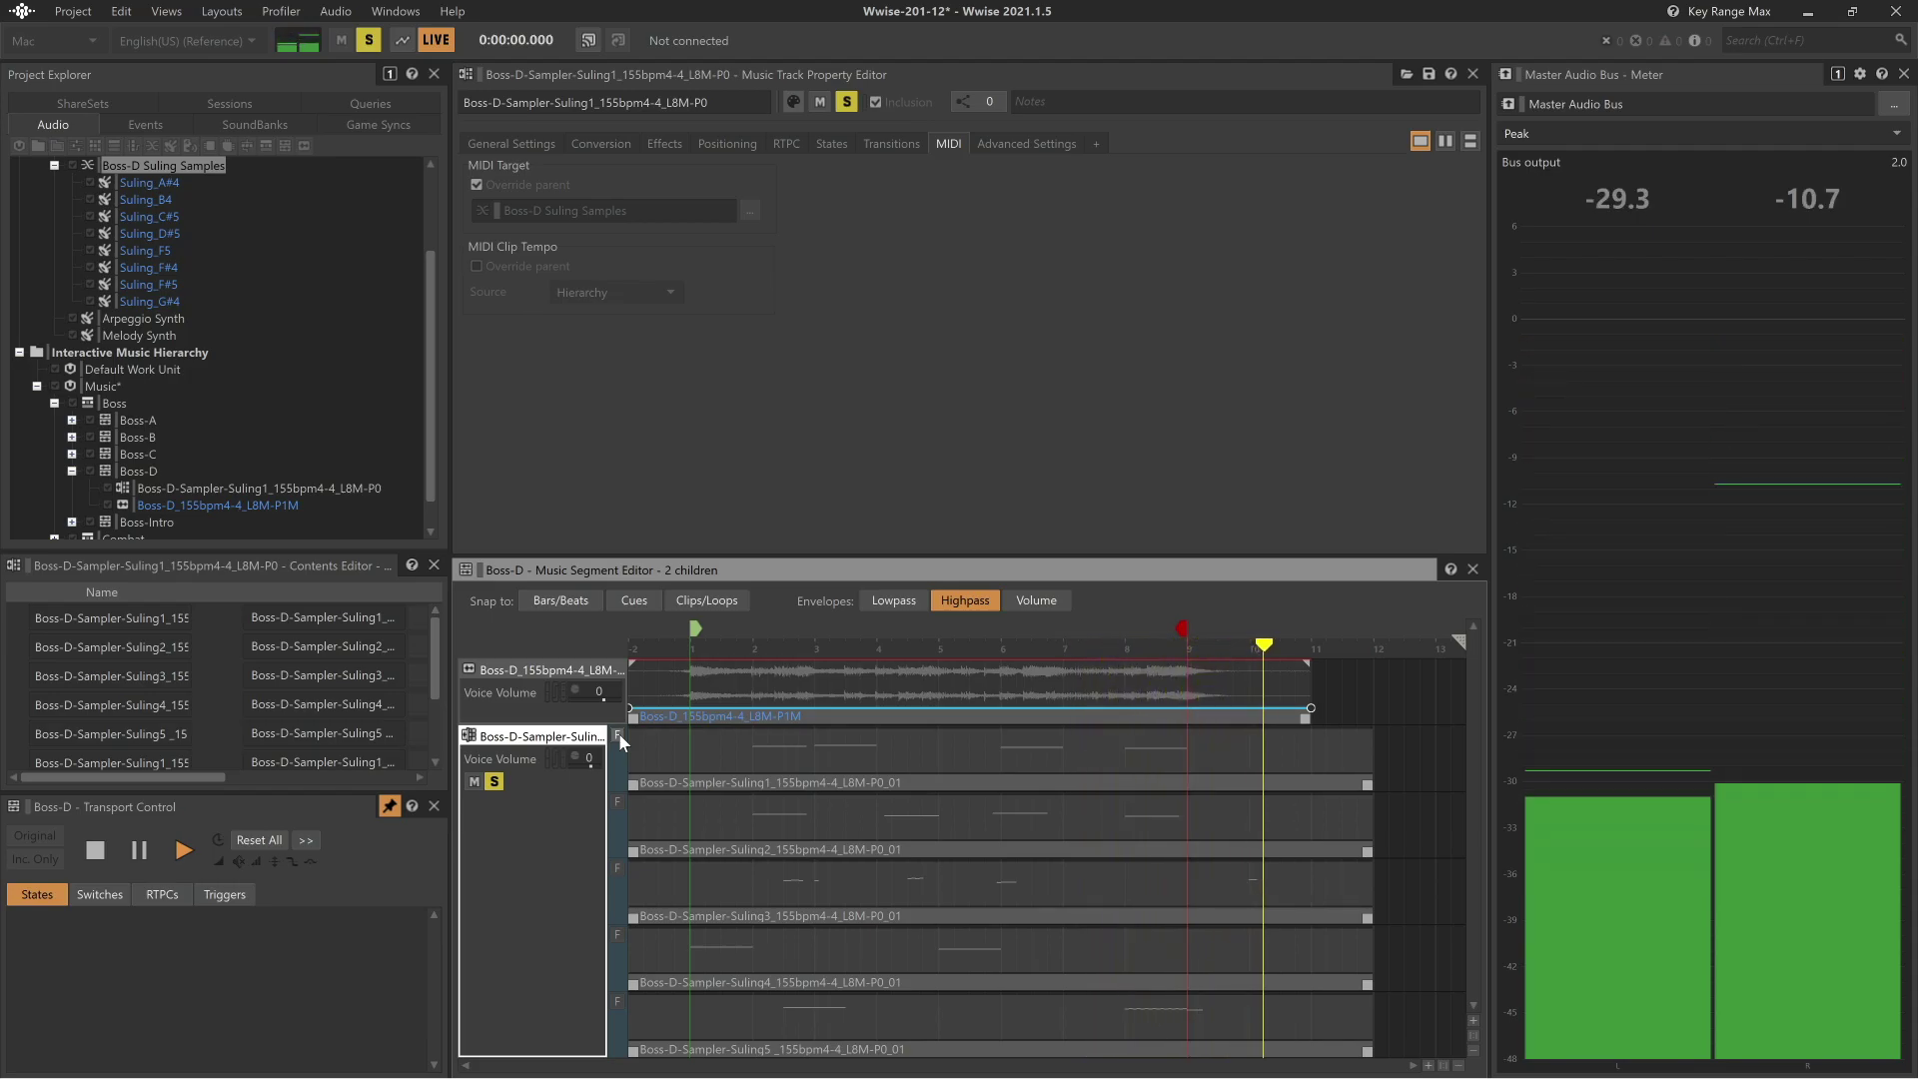
key(space)
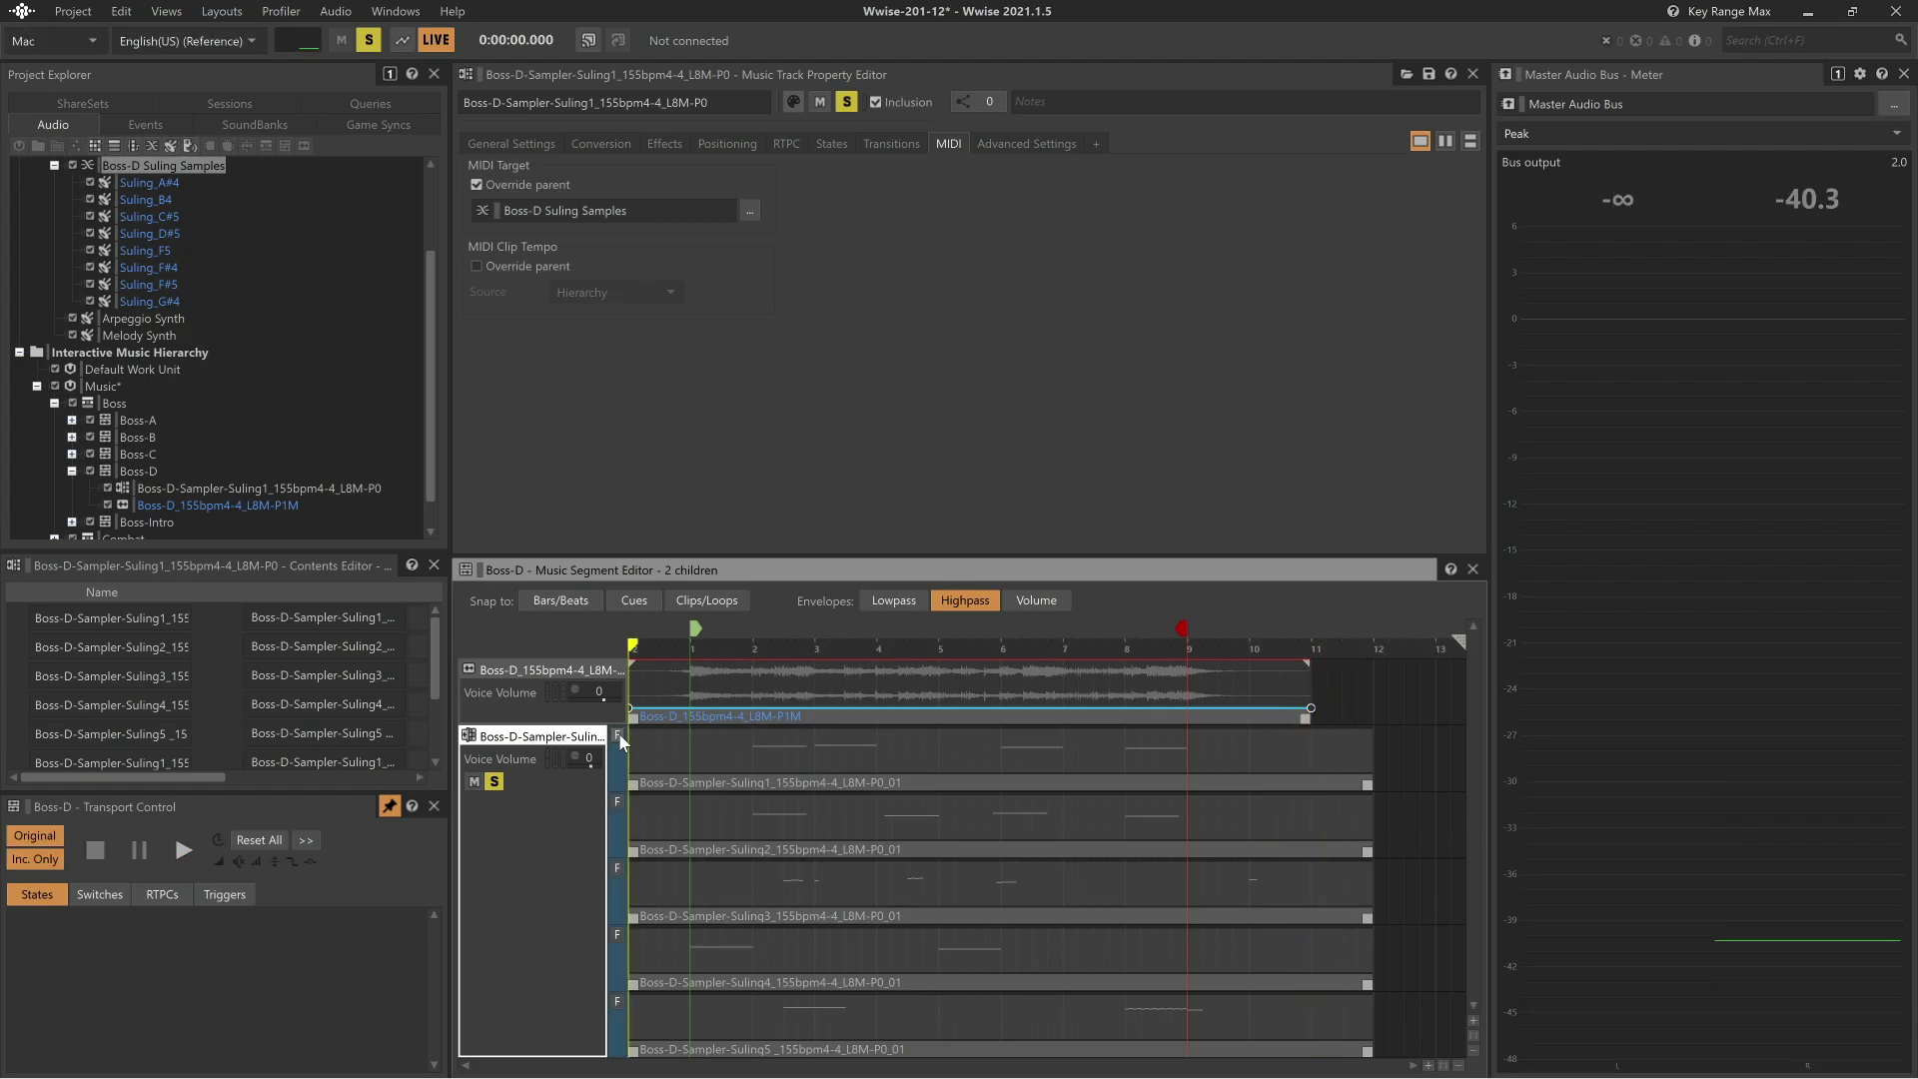